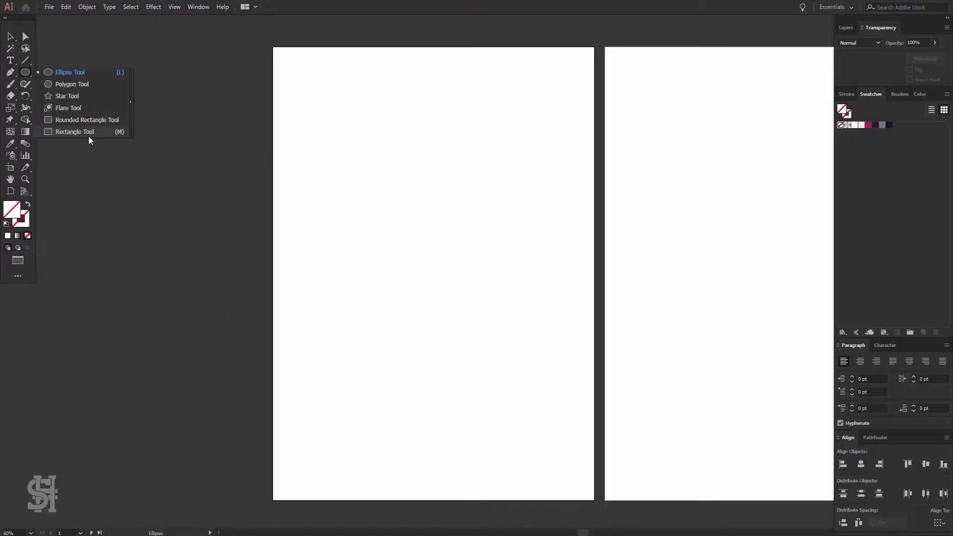
- Draw a grey rectangle band on the first poster, then copy and rotate it to form the frame edges
{"action": "left_click_drag", "start_coordinate": [26, 72], "coordinate": [89, 135]}
{"action": "left_click_drag", "start_coordinate": [272, 47], "coordinate": [310, 500]}
{"action": "left_click", "coordinate": [882, 125]}
{"action": "mouse_move", "coordinate": [309, 206]}
{"action": "left_mouse_down"}
{"action": "mouse_move", "coordinate": [574, 239]}
{"action": "mouse_move", "coordinate": [463, 239]}
{"action": "left_mouse_up"}
{"action": "mouse_move", "coordinate": [485, 45]}
{"action": "left_mouse_down"}
{"action": "mouse_move", "coordinate": [570, 114]}
{"action": "mouse_move", "coordinate": [334, 268]}
{"action": "mouse_move", "coordinate": [371, 81]}
{"action": "mouse_move", "coordinate": [544, 94]}
{"action": "left_mouse_up"}
{"action": "key", "text": "ctrl+plus"}
{"action": "key", "text": "ctrl+plus"}
{"action": "key", "text": "ctrl+plus"}
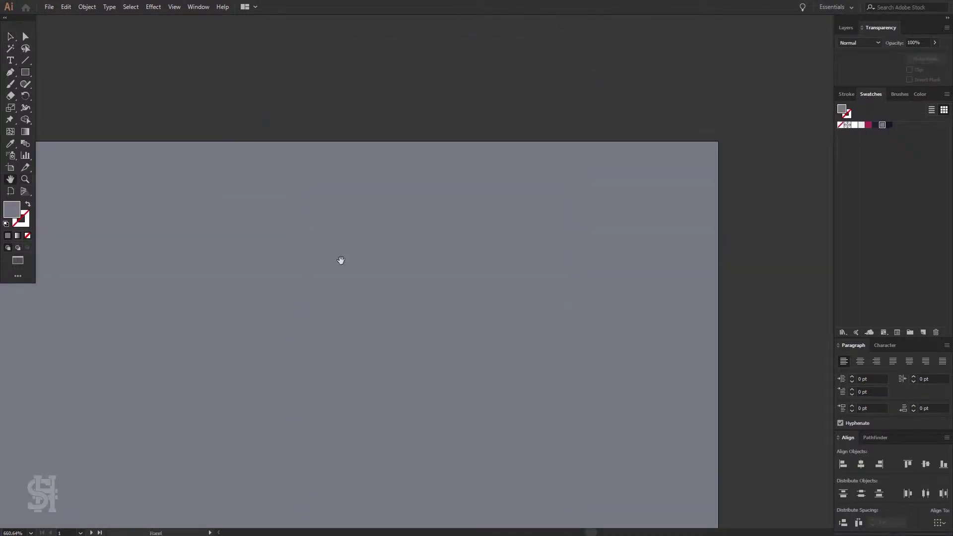
{"action": "key", "text": "ctrl+0"}
{"action": "left_click_drag", "start_coordinate": [466, 53], "coordinate": [488, 425]}
- Combine the grey frame bands with the shape-combining options
{"action": "scroll", "coordinate": [819, 396], "scroll_direction": "up", "scroll_amount": 3}
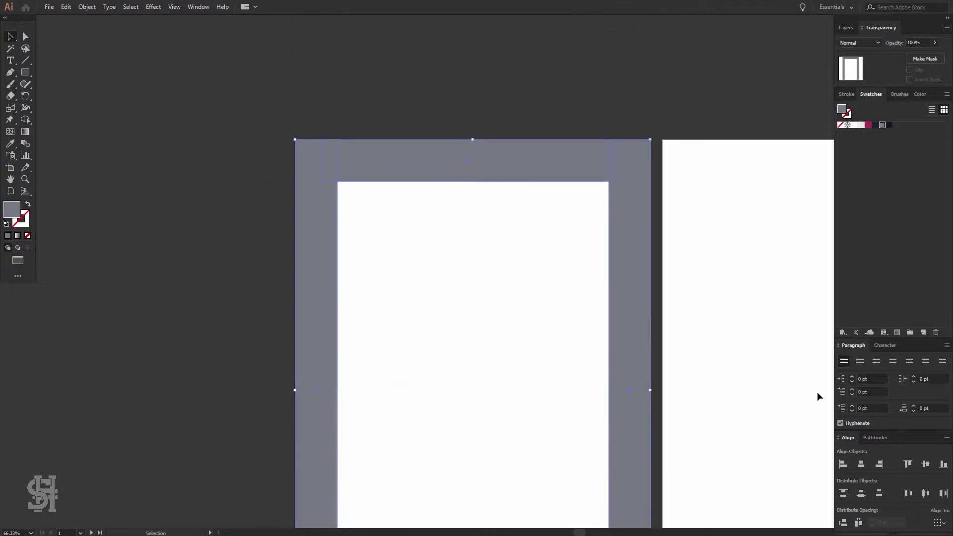
{"action": "left_click", "coordinate": [874, 437]}
{"action": "scroll", "coordinate": [413, 298], "scroll_direction": "down", "scroll_amount": 3}
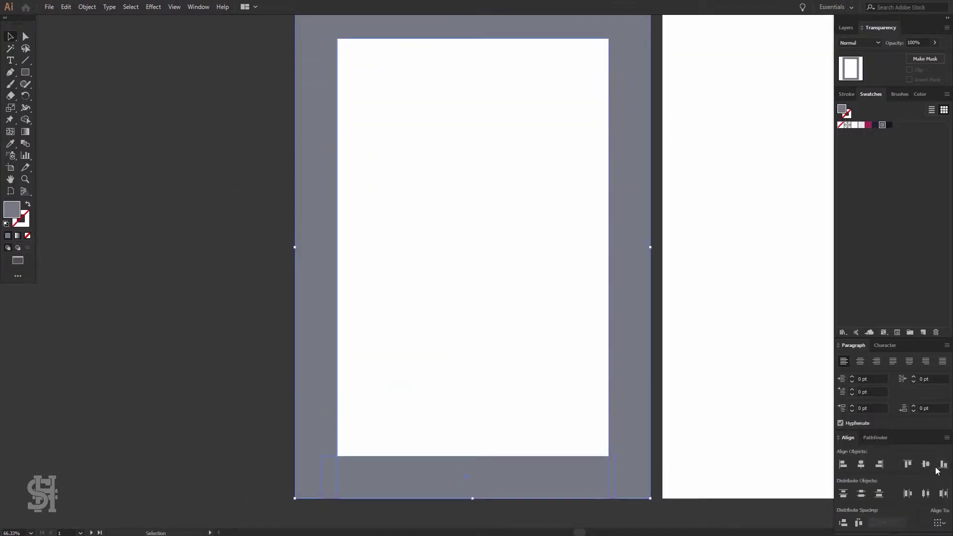
{"action": "scroll", "coordinate": [680, 434], "scroll_direction": "up", "scroll_amount": 10}
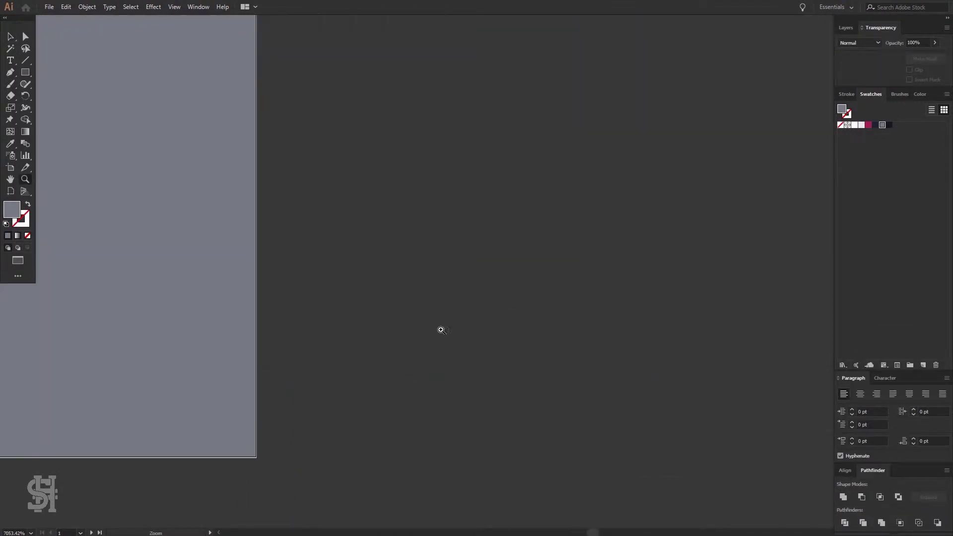
{"action": "scroll", "coordinate": [326, 250], "scroll_direction": "up", "scroll_amount": 3}
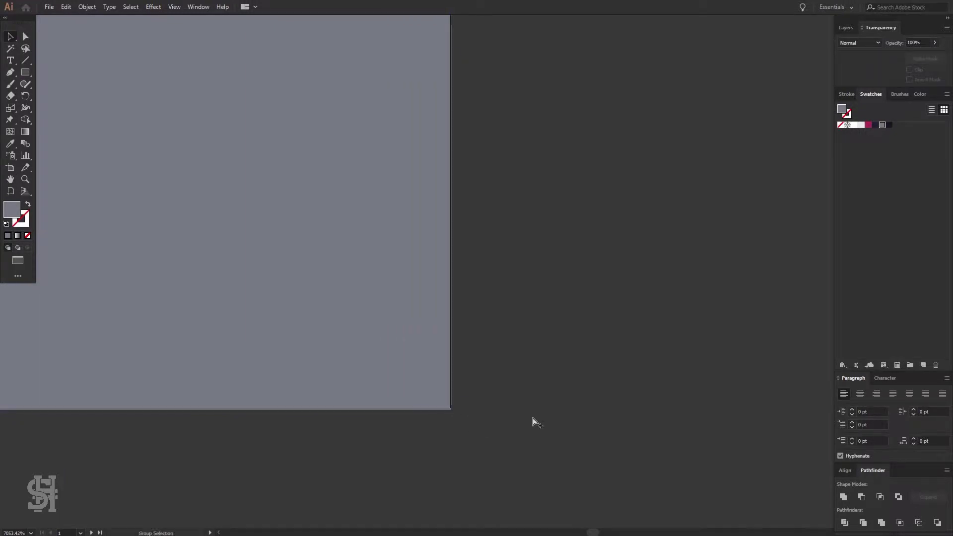
{"action": "key", "text": "ctrl+0"}
- Cover the second poster with a white artboard-sized rectangle
{"action": "left_click", "coordinate": [574, 298], "text": "alt"}
{"action": "left_click_drag", "start_coordinate": [455, 91], "coordinate": [153, 92]}
{"action": "key", "text": "m"}
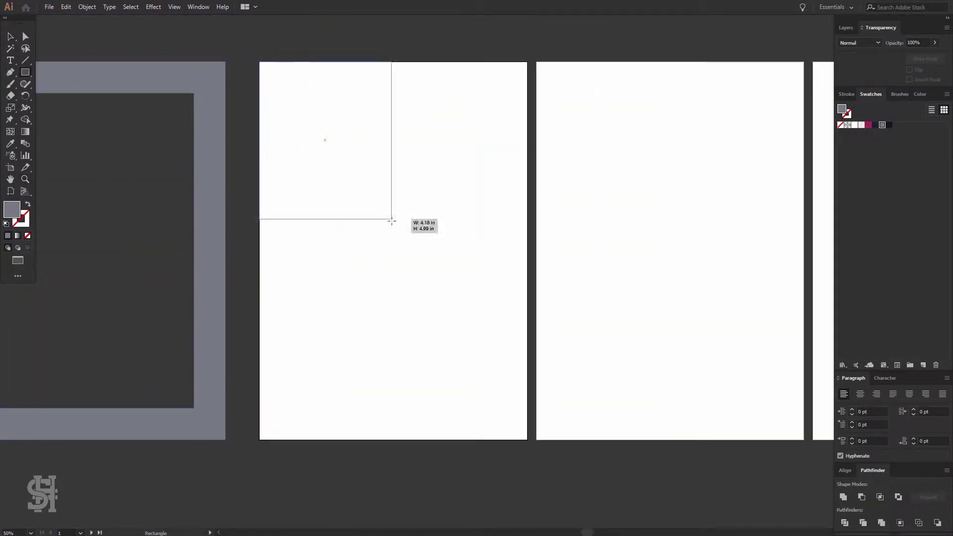
{"action": "left_click_drag", "start_coordinate": [259, 62], "coordinate": [527, 439]}
{"action": "left_click", "coordinate": [854, 125]}
- Add a smaller light-grey rectangle inset inside the white page
{"action": "left_click_drag", "start_coordinate": [527, 250], "coordinate": [512, 249]}
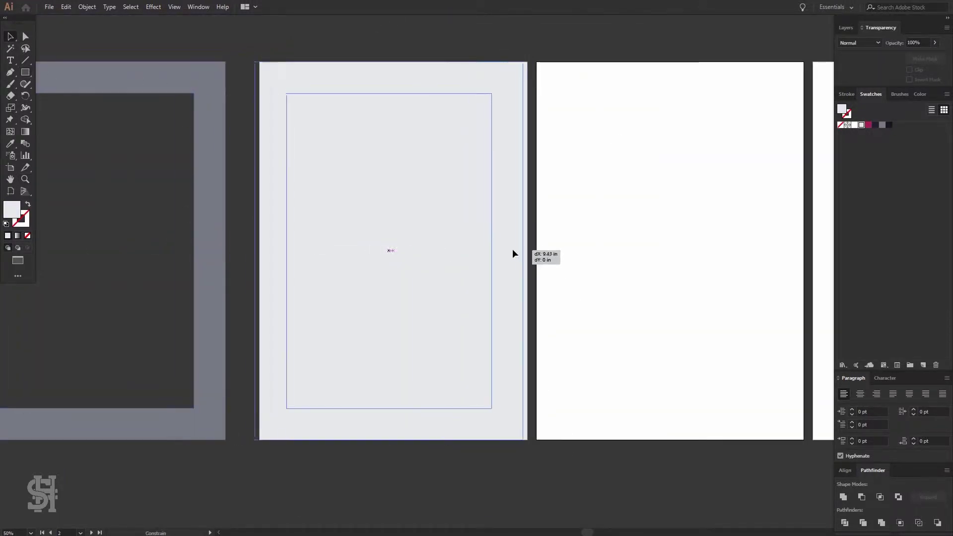
{"action": "left_click", "coordinate": [717, 181]}
{"action": "left_click_drag", "start_coordinate": [350, 218], "coordinate": [353, 241]}
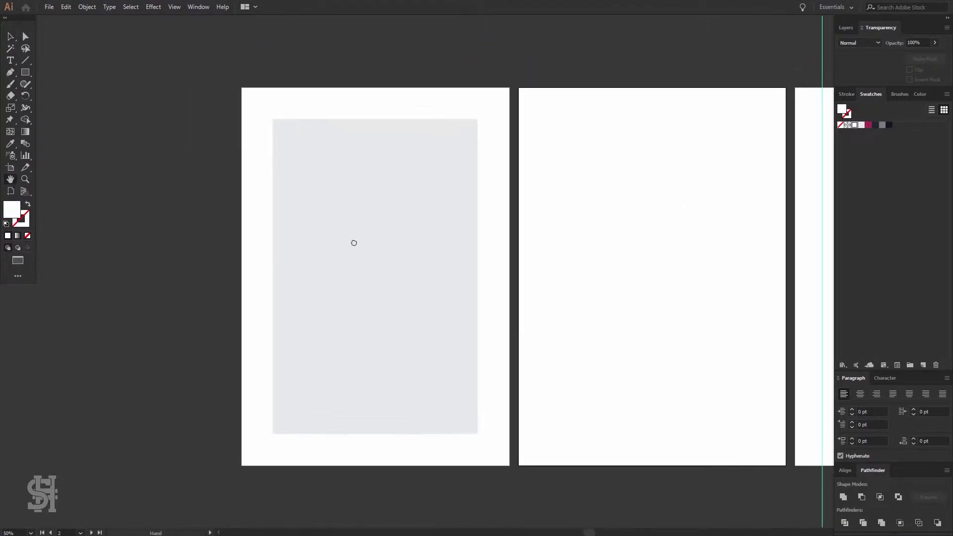
{"action": "key", "text": "ctrl+plus"}
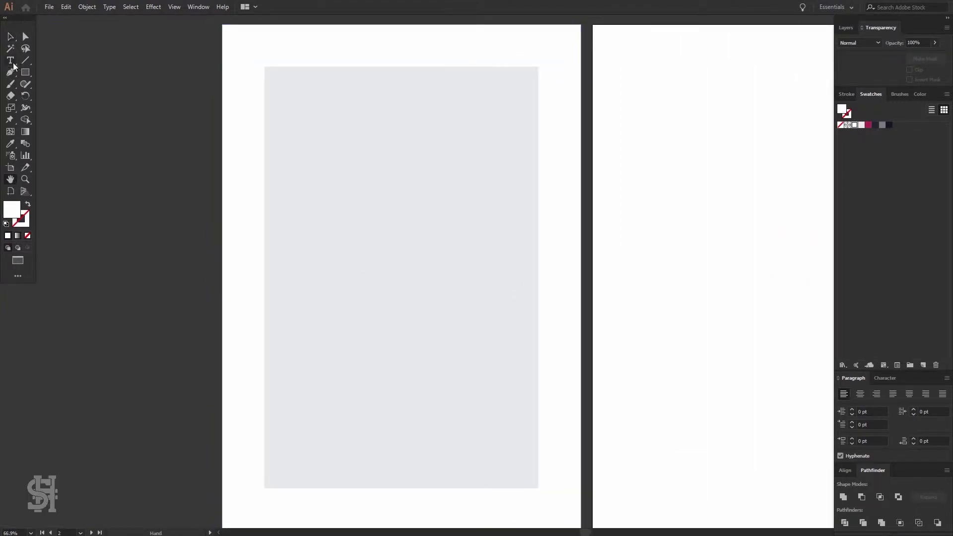
- Add a text box on the grey panel in Rockwell Std Bold at 90 pt
{"action": "left_click_drag", "start_coordinate": [515, 242], "coordinate": [516, 243]}
{"action": "type", "text": "Rockwell"}
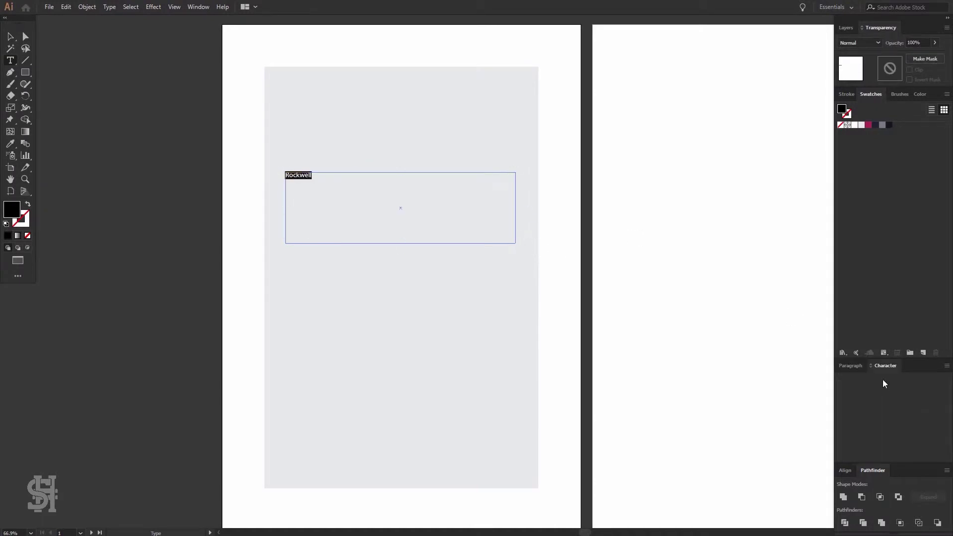
{"action": "left_click", "coordinate": [884, 412]}
{"action": "type", "text": "rockwe"}
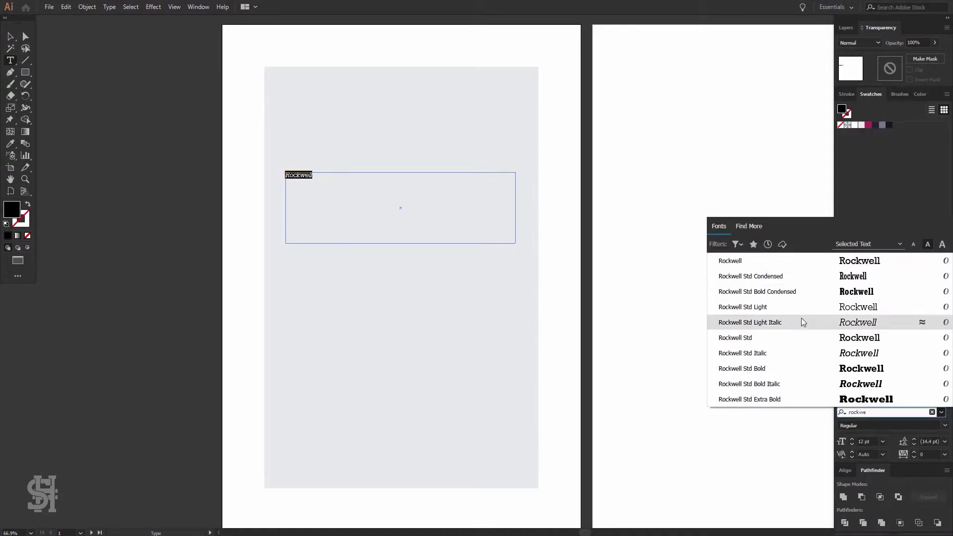
{"action": "left_click", "coordinate": [743, 369]}
{"action": "left_click", "coordinate": [851, 439]}
{"action": "key", "text": "Escape"}
{"action": "mouse_move", "coordinate": [518, 208]}
{"action": "left_mouse_down"}
{"action": "mouse_move", "coordinate": [559, 283]}
{"action": "mouse_move", "coordinate": [554, 315]}
{"action": "left_mouse_up"}
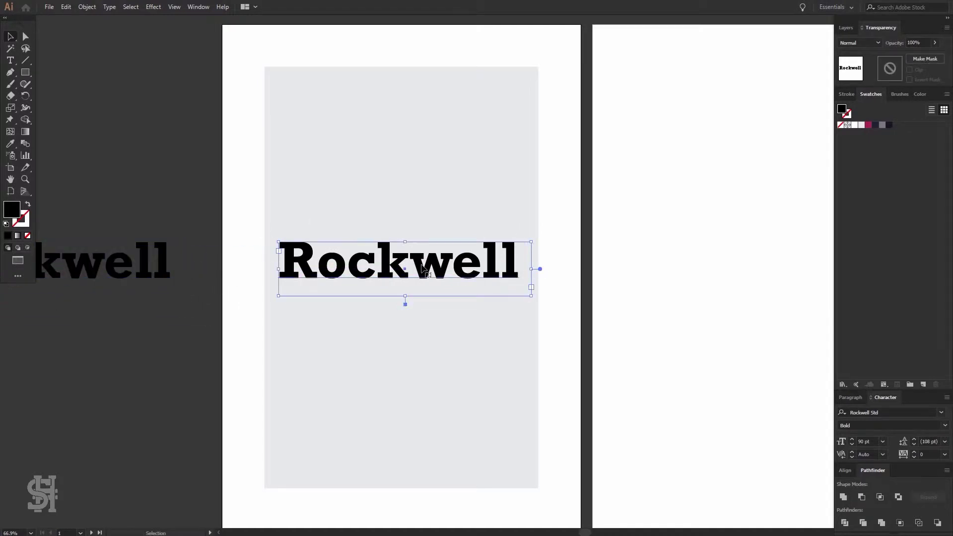
- Set the headline to All Caps and widen its text box
{"action": "left_click", "coordinate": [946, 397]}
{"action": "left_click", "coordinate": [847, 299]}
{"action": "left_click_drag", "start_coordinate": [531, 269], "coordinate": [571, 300]}
{"action": "left_click", "coordinate": [545, 292]}
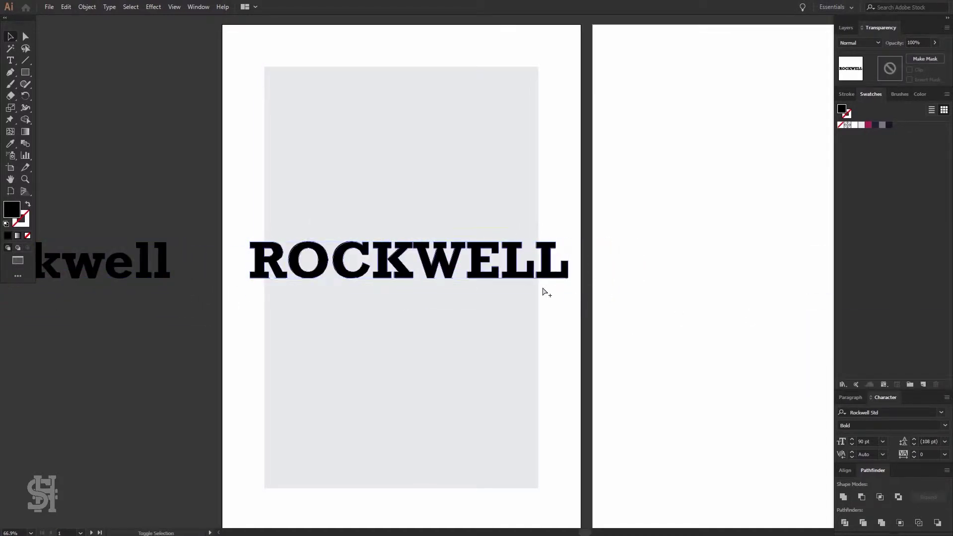
- Nudge the letters WELL left to close the gap in ROCKWELL
{"action": "left_click", "coordinate": [302, 277]}
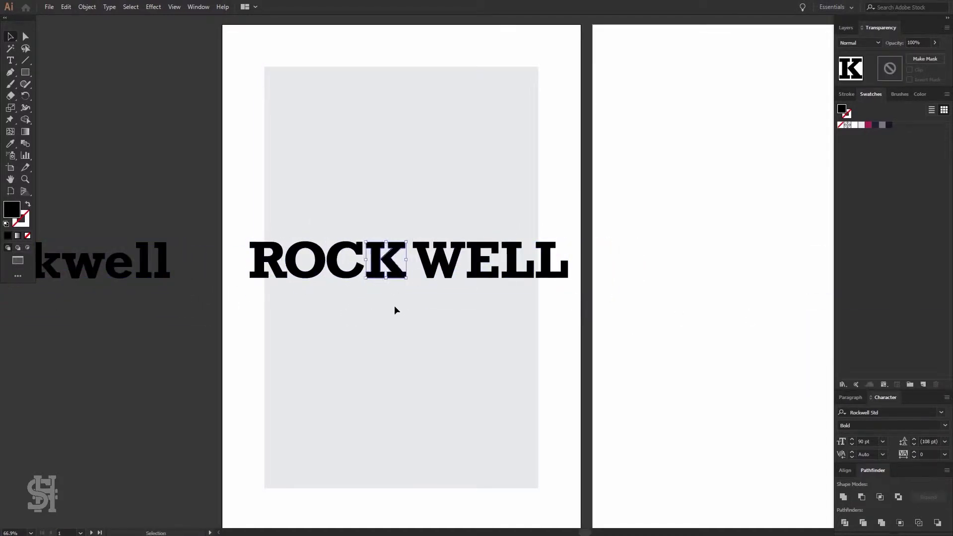
{"action": "left_click", "coordinate": [547, 299]}
{"action": "left_click_drag", "start_coordinate": [575, 238], "coordinate": [462, 311]}
{"action": "key", "text": "shift+Left"}
{"action": "key", "text": "shift+Left"}
{"action": "left_click", "coordinate": [530, 211]}
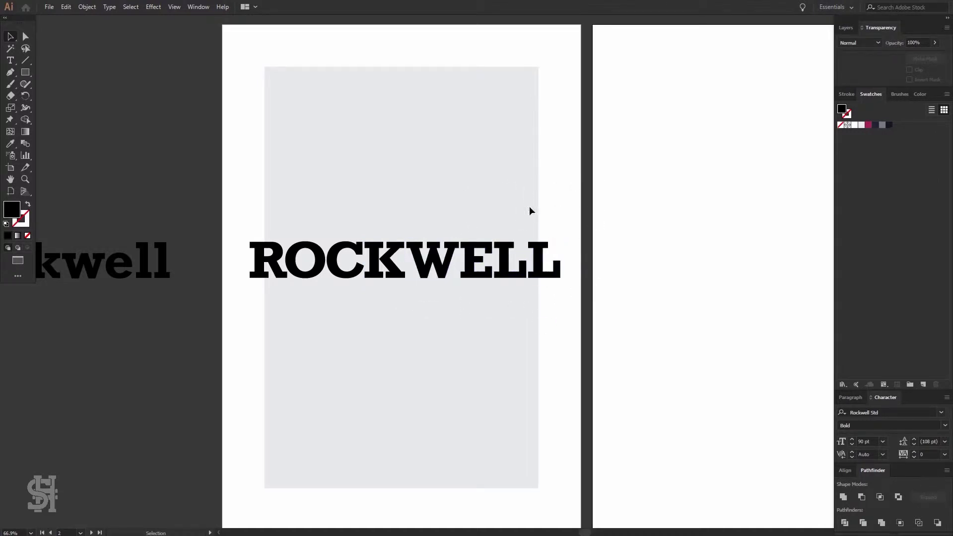
{"action": "left_click_drag", "start_coordinate": [240, 233], "coordinate": [339, 278]}
{"action": "left_click", "coordinate": [349, 223]}
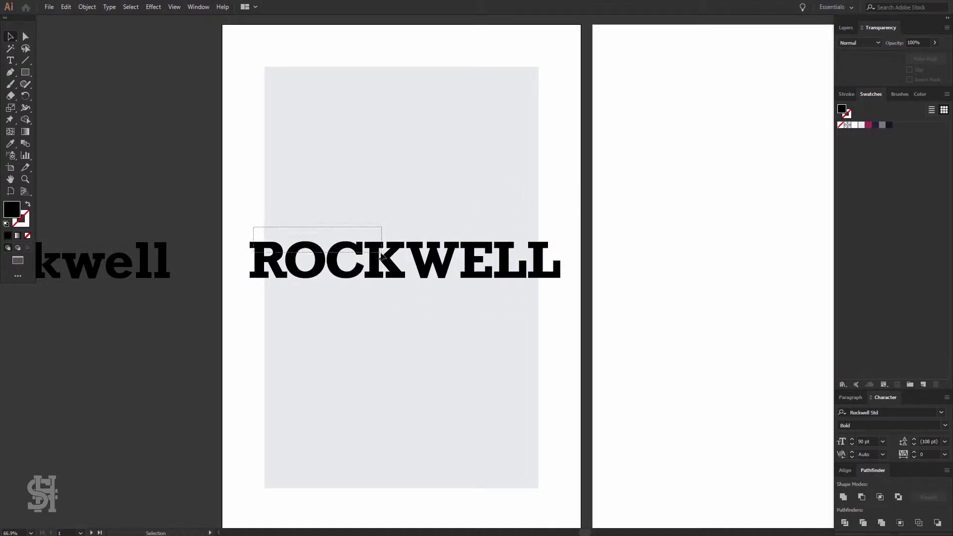
- Duplicate ROCKWELL into three stacked lines with black boxes over ROC, CKW and ELL
{"action": "mouse_move", "coordinate": [382, 255]}
{"action": "left_mouse_down"}
{"action": "mouse_move", "coordinate": [563, 278]}
{"action": "mouse_move", "coordinate": [557, 208]}
{"action": "left_mouse_up"}
{"action": "left_click_drag", "start_coordinate": [557, 266], "coordinate": [576, 332]}
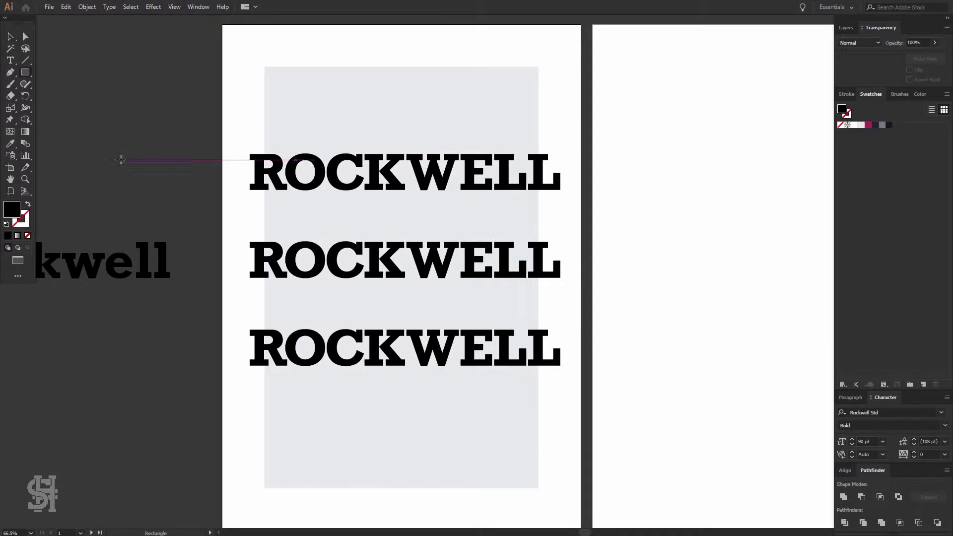
{"action": "key", "text": "v"}
{"action": "left_click", "coordinate": [409, 149]}
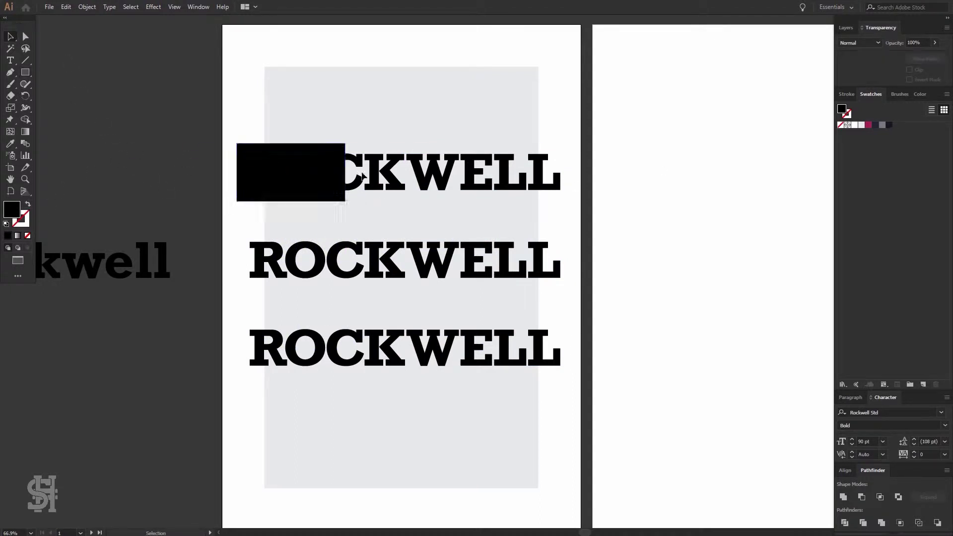
{"action": "mouse_move", "coordinate": [307, 191]}
{"action": "left_mouse_down"}
{"action": "mouse_move", "coordinate": [540, 365]}
{"action": "mouse_move", "coordinate": [582, 364]}
{"action": "mouse_move", "coordinate": [546, 263]}
{"action": "mouse_move", "coordinate": [321, 274]}
{"action": "mouse_move", "coordinate": [548, 276]}
{"action": "left_mouse_up"}
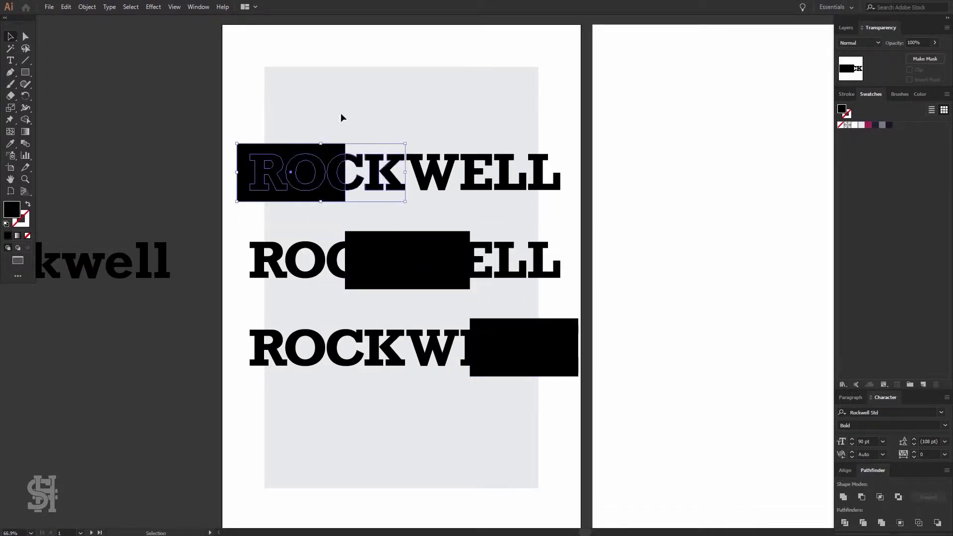
{"action": "left_click_drag", "start_coordinate": [294, 173], "coordinate": [294, 107]}
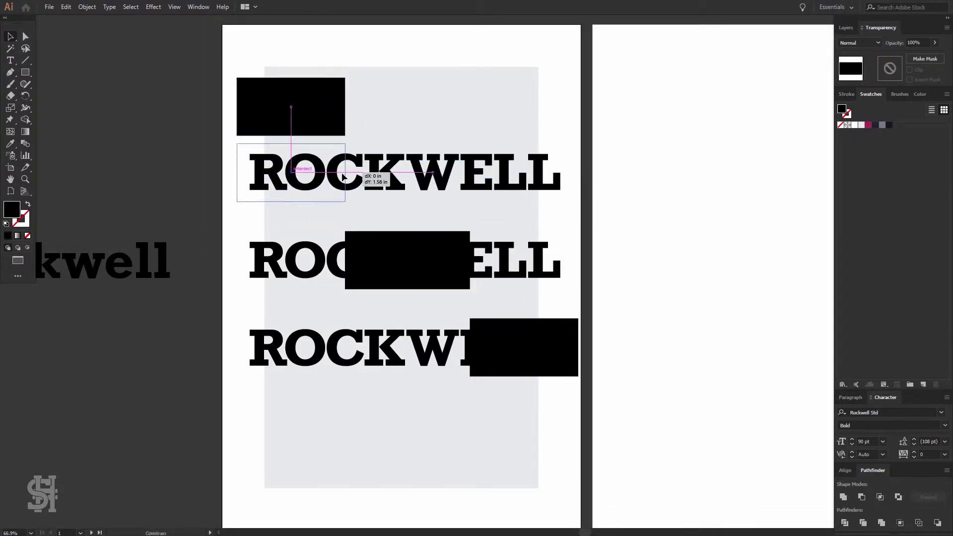
{"action": "key", "text": "ctrl+z"}
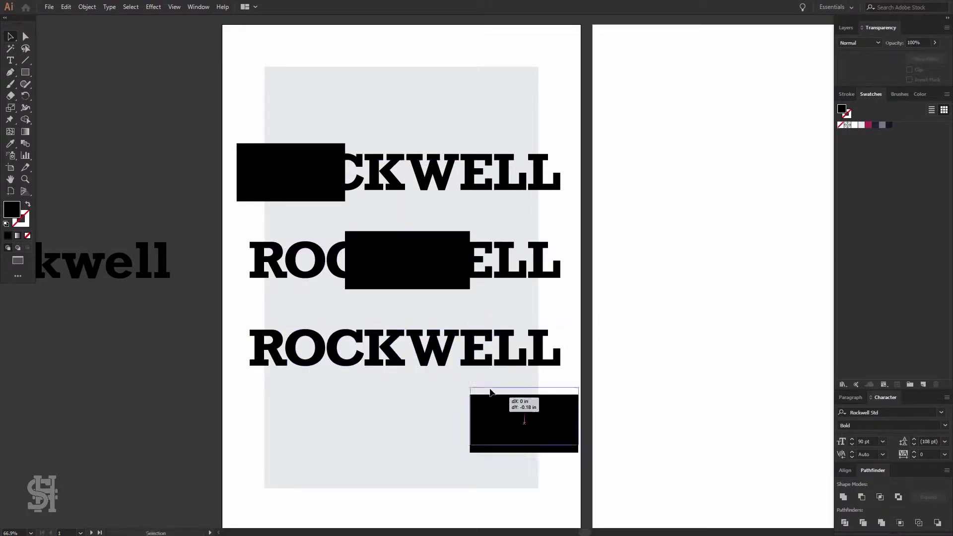
- Clip each of the three ROCKWELL lines to its black box, leaving ROC, CKWI and ELL
{"action": "left_click_drag", "start_coordinate": [441, 128], "coordinate": [298, 189]}
{"action": "left_click", "coordinate": [87, 6]}
{"action": "left_click", "coordinate": [245, 345]}
{"action": "left_click_drag", "start_coordinate": [207, 292], "coordinate": [377, 248]}
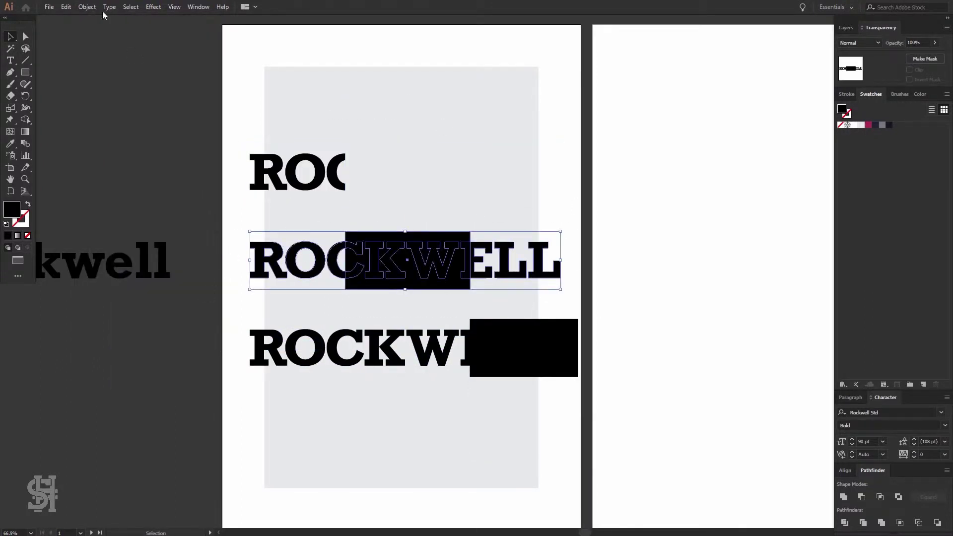
{"action": "left_click", "coordinate": [86, 7]}
{"action": "left_click", "coordinate": [246, 345]}
{"action": "left_click_drag", "start_coordinate": [209, 392], "coordinate": [377, 348]}
{"action": "left_click", "coordinate": [87, 6]}
{"action": "left_click", "coordinate": [246, 345]}
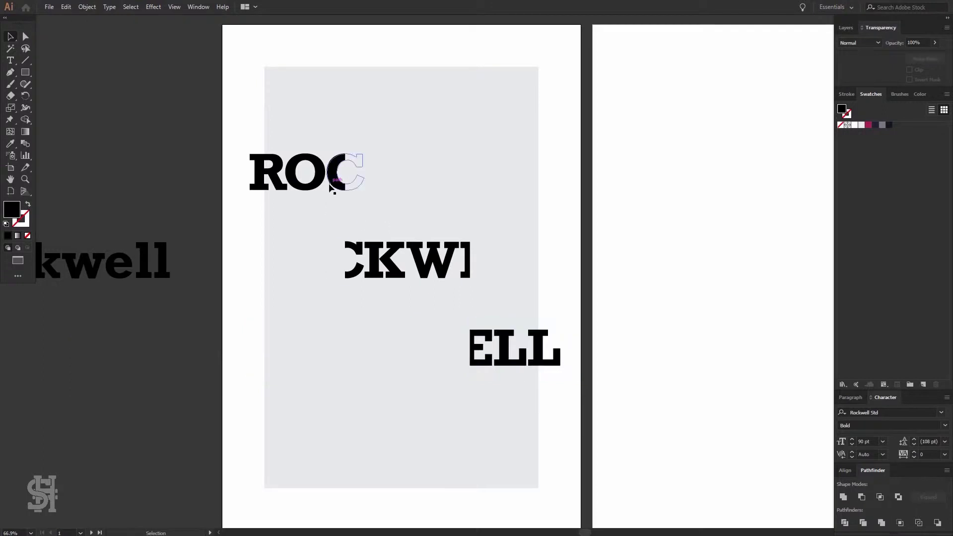
- Reassemble the three slices into ROCKWELL and scale it up
{"action": "left_click_drag", "start_coordinate": [331, 186], "coordinate": [331, 271]}
{"action": "left_click_drag", "start_coordinate": [499, 343], "coordinate": [500, 261]}
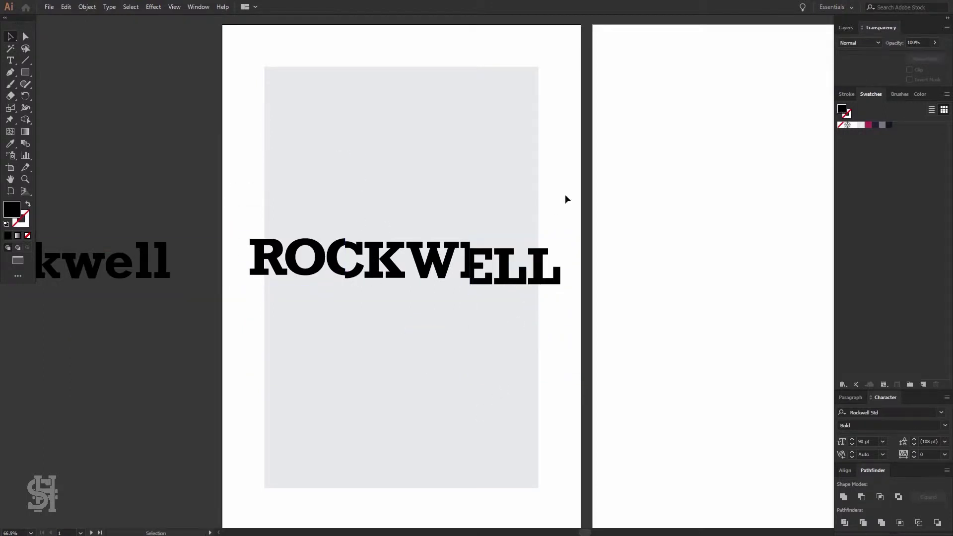
{"action": "left_click_drag", "start_coordinate": [564, 198], "coordinate": [229, 308]}
{"action": "left_click", "coordinate": [11, 108]}
{"action": "left_click_drag", "start_coordinate": [223, 217], "coordinate": [215, 209]}
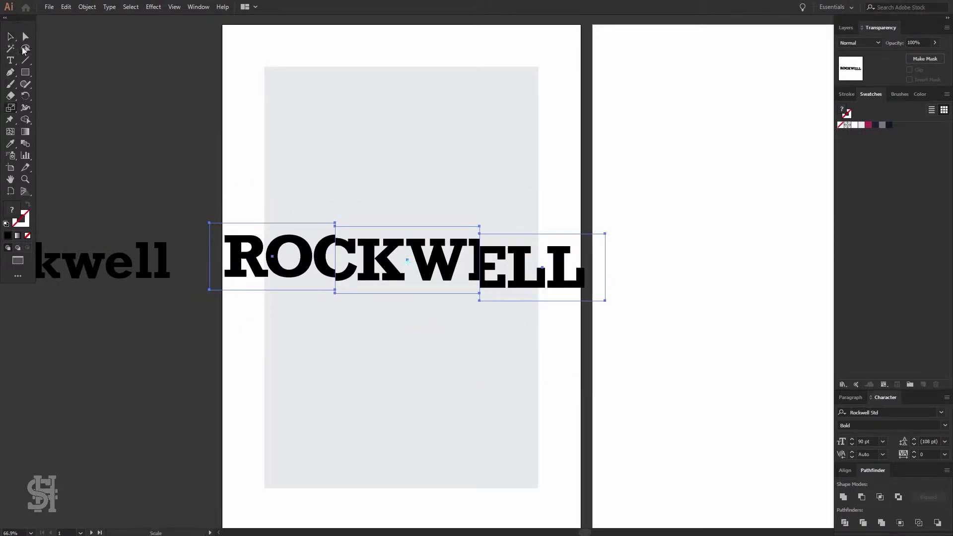
{"action": "key", "text": "v"}
{"action": "left_click", "coordinate": [413, 301]}
- Stagger the pieces: ELL at bottom-left, ROC at right edge, CKWI lower down
{"action": "left_click_drag", "start_coordinate": [278, 256], "coordinate": [273, 246]}
{"action": "left_click_drag", "start_coordinate": [541, 268], "coordinate": [538, 278]}
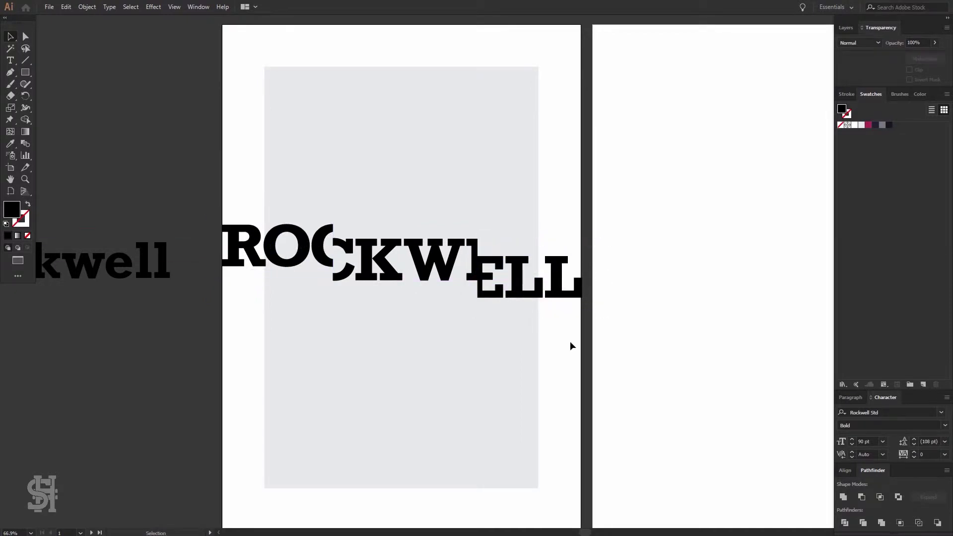
{"action": "left_click_drag", "start_coordinate": [457, 281], "coordinate": [203, 440]}
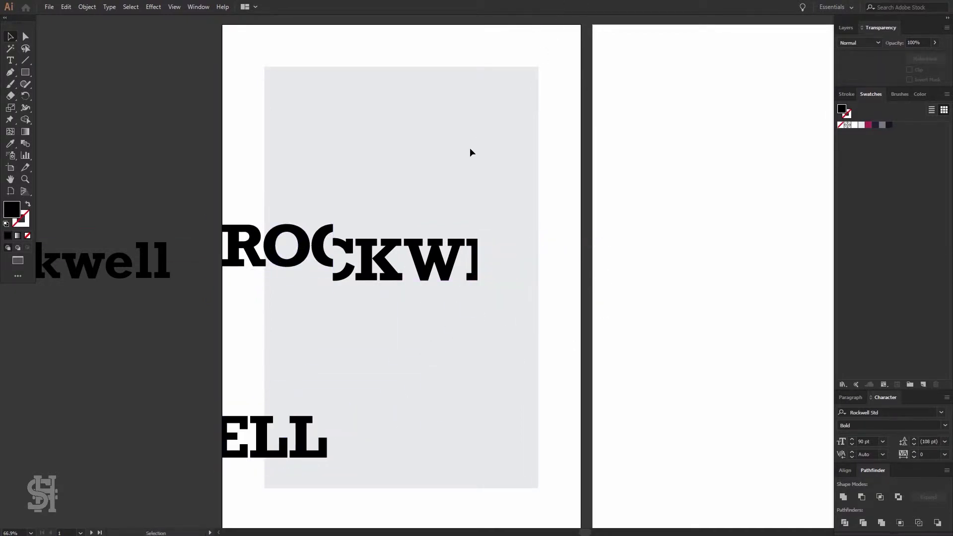
{"action": "left_click_drag", "start_coordinate": [297, 246], "coordinate": [546, 224]}
{"action": "mouse_move", "coordinate": [472, 268]}
{"action": "left_mouse_down"}
{"action": "mouse_move", "coordinate": [476, 343]}
{"action": "mouse_move", "coordinate": [482, 332]}
{"action": "left_mouse_up"}
- Recolour the slices inside their clipped groups: ELL grey, ROC navy, CKWI magenta
{"action": "left_click", "coordinate": [526, 223]}
{"action": "double_click", "coordinate": [529, 242]}
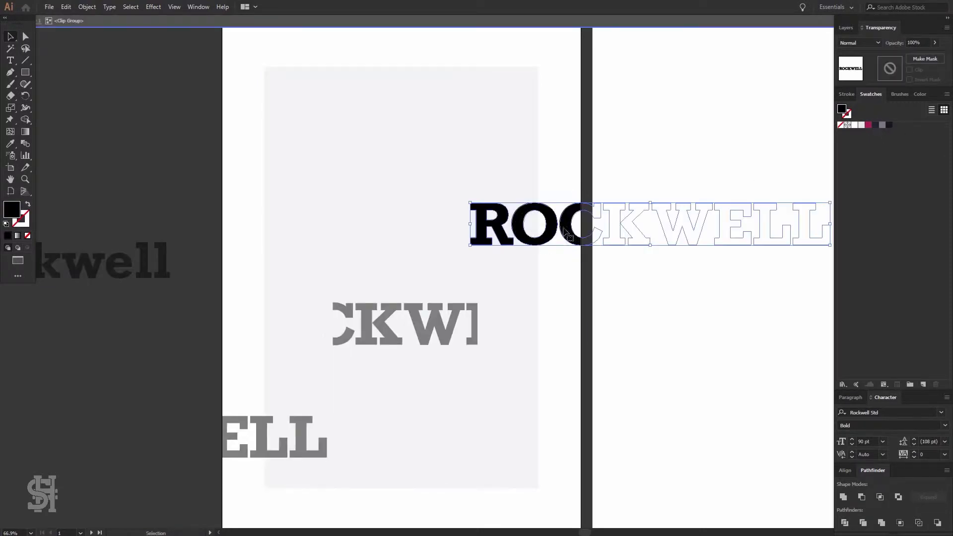
{"action": "left_click", "coordinate": [496, 332]}
{"action": "double_click", "coordinate": [496, 332]}
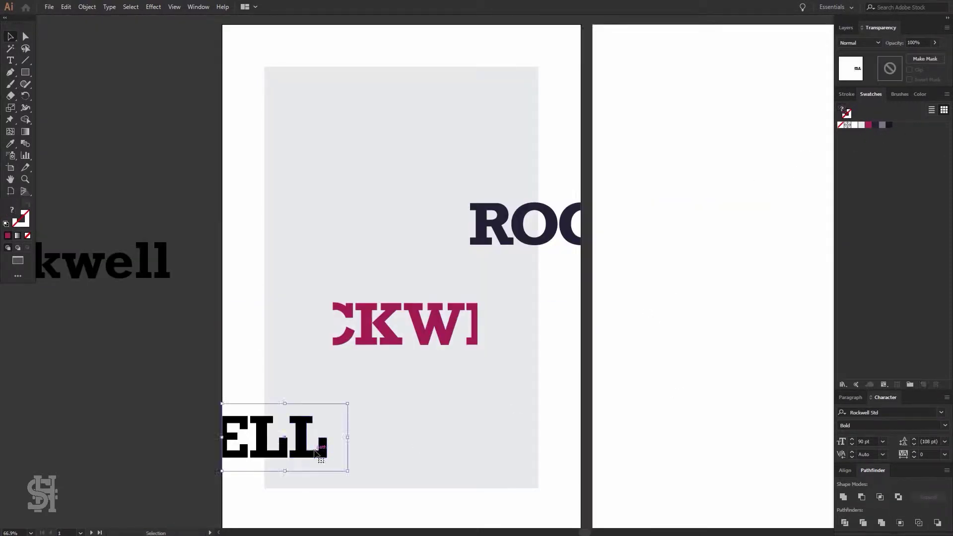
{"action": "double_click", "coordinate": [680, 347]}
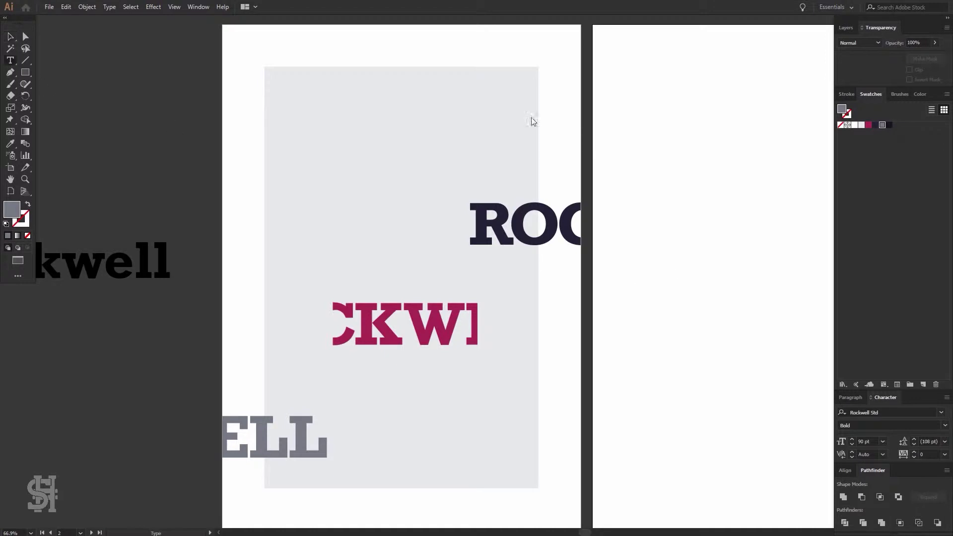
{"action": "left_click_drag", "start_coordinate": [608, 138], "coordinate": [745, 317]}
- Type a lowercase a–z alphabet with All Caps off, set in Rockwell Regular at a smaller size
{"action": "key", "text": "ctrl+shift+comma"}
{"action": "key", "text": "ctrl+shift+comma"}
{"action": "key", "text": "ctrl+shift+comma"}
{"action": "key", "text": "ctrl+shift+comma"}
{"action": "key", "text": "ctrl+shift+comma"}
{"action": "key", "text": "ctrl+shift+comma"}
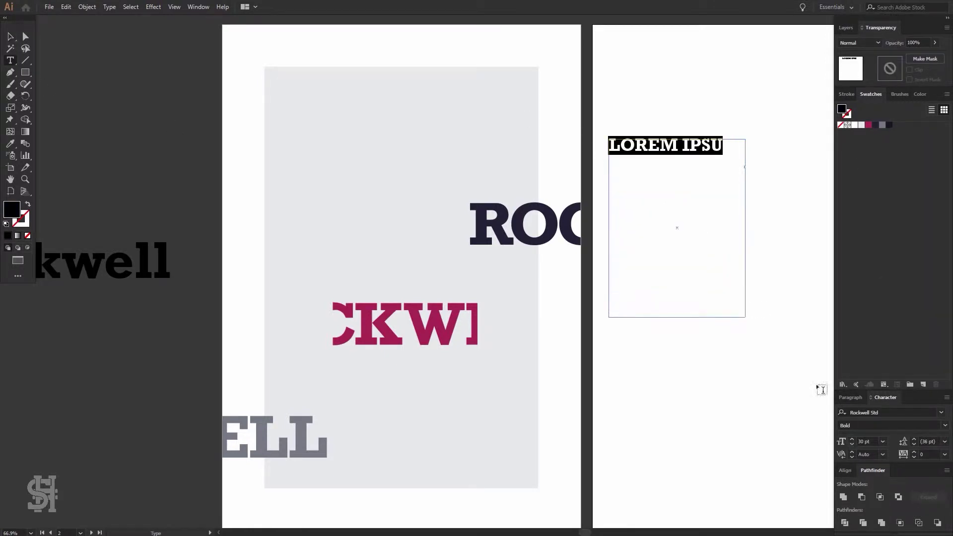
{"action": "type", "text": "ab"}
{"action": "key", "text": "ctrl+a"}
{"action": "left_click", "coordinate": [946, 397]}
{"action": "left_click", "coordinate": [843, 300]}
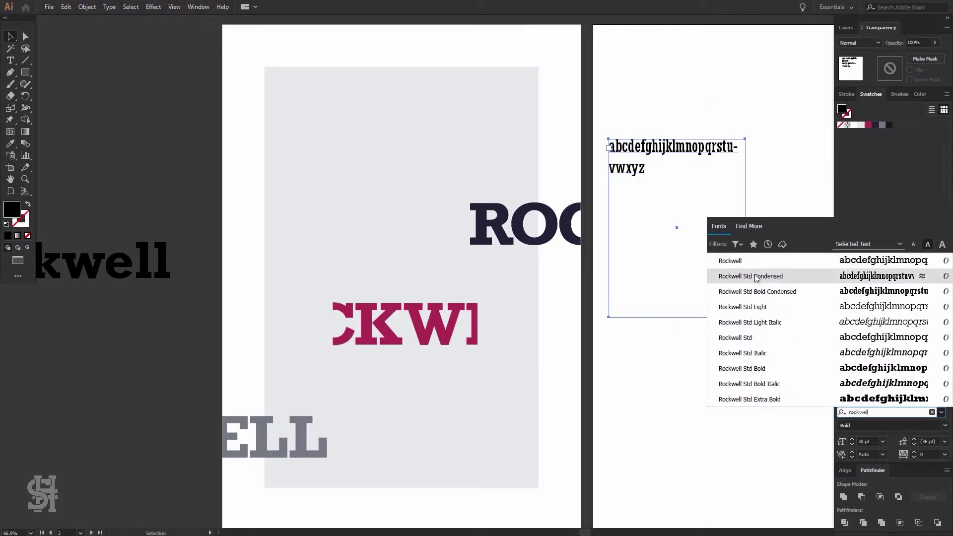
{"action": "left_click", "coordinate": [747, 271]}
{"action": "left_click", "coordinate": [852, 445]}
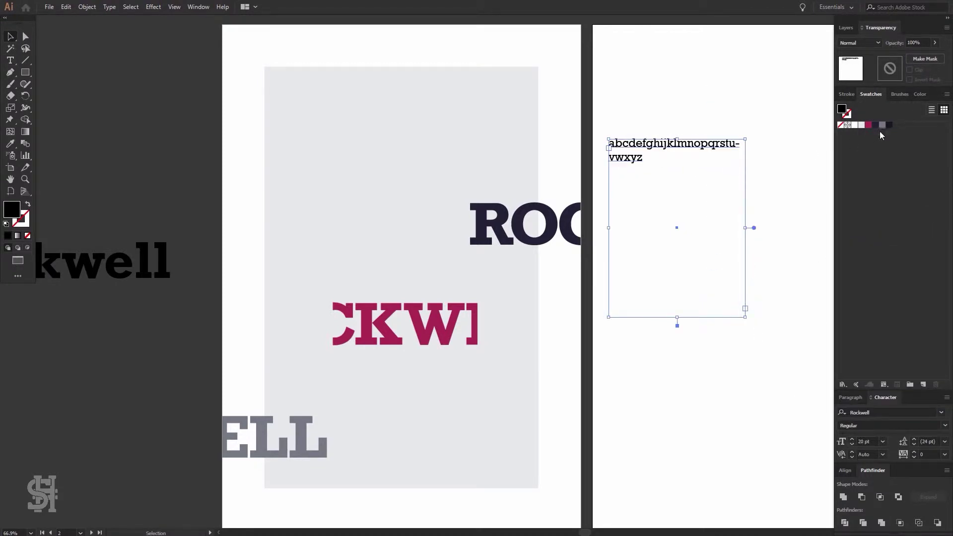
- Place the alphabet above ROC at 12 pt, widely tracked and wrapped into five lines
{"action": "left_click_drag", "start_coordinate": [739, 242], "coordinate": [535, 220]}
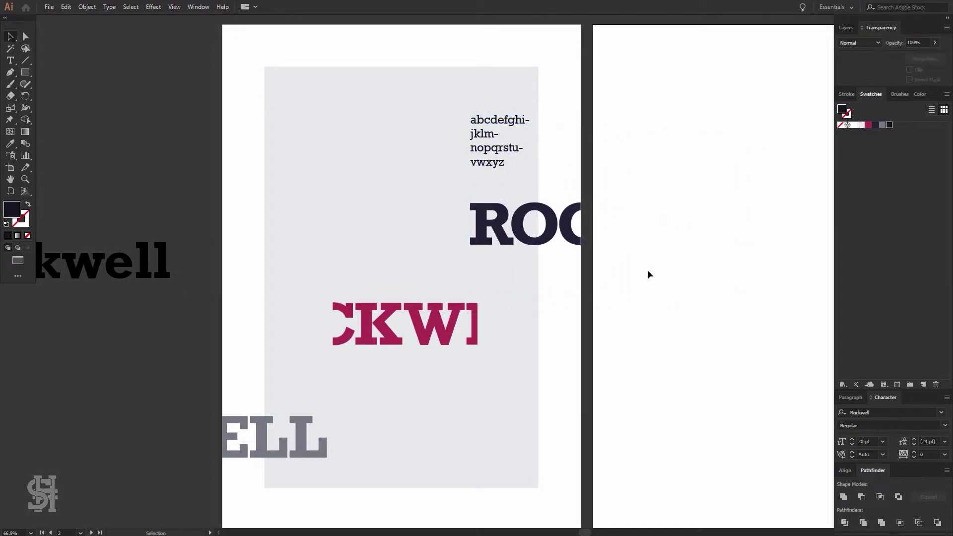
{"action": "left_click", "coordinate": [915, 452]}
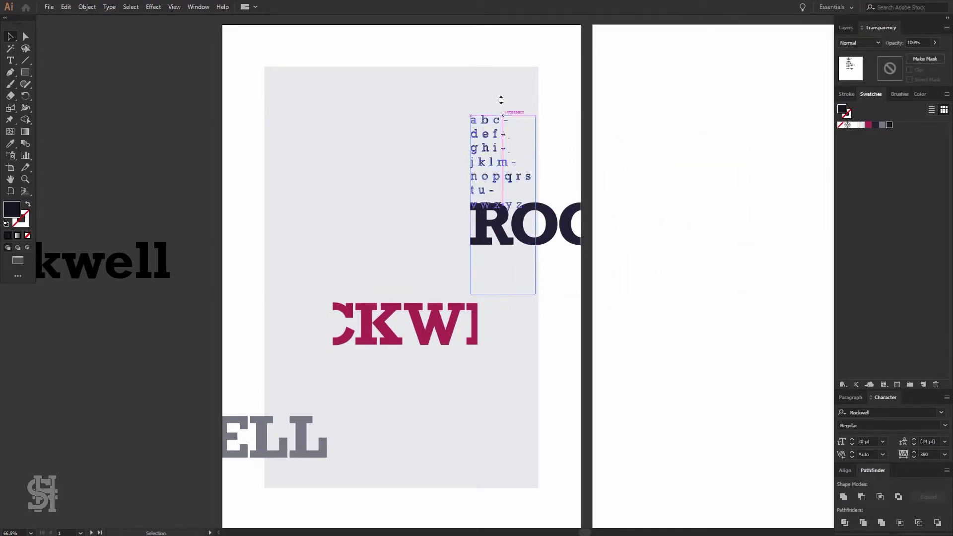
{"action": "key", "text": "ctrl+shift+comma"}
{"action": "key", "text": "ctrl+shift+comma"}
{"action": "key", "text": "ctrl+shift+comma"}
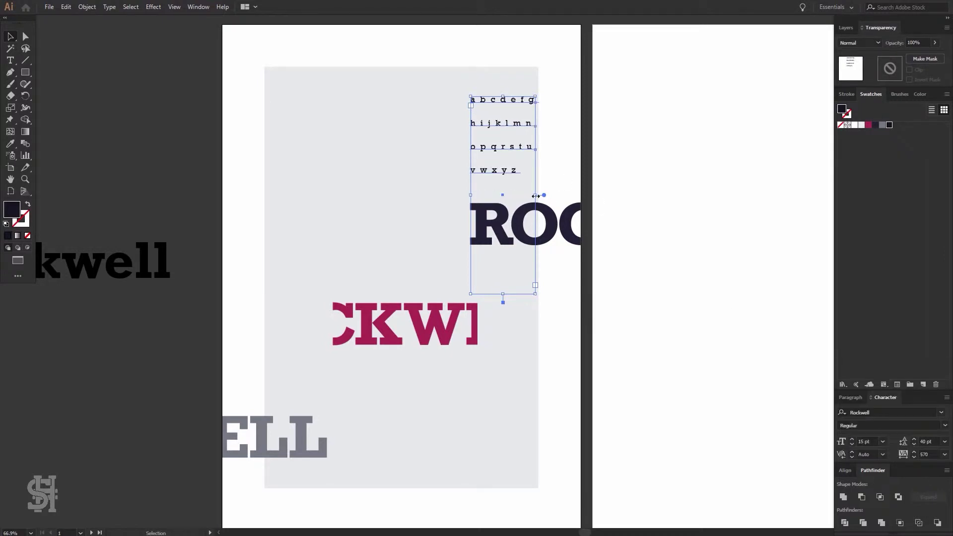
{"action": "left_click_drag", "start_coordinate": [535, 194], "coordinate": [525, 194]}
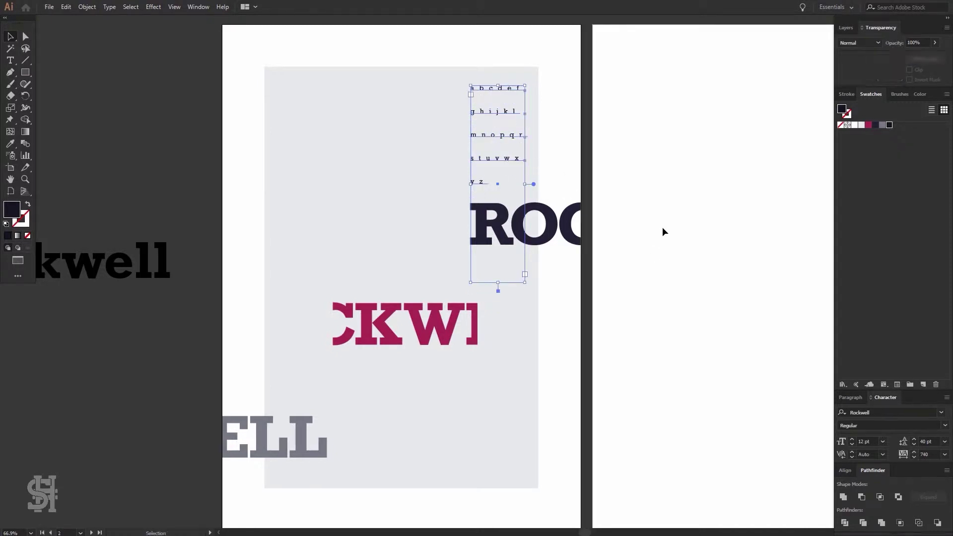
{"action": "left_click", "coordinate": [688, 321]}
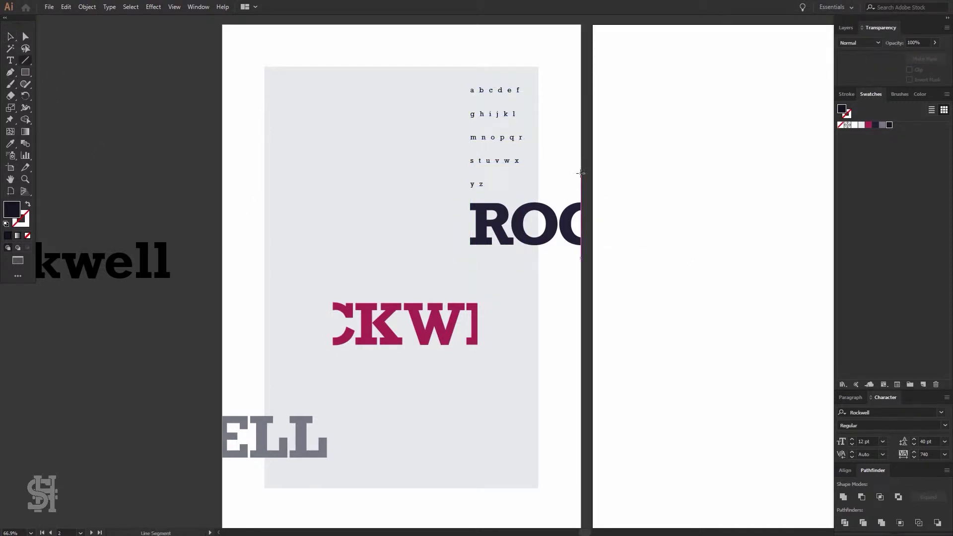
- Draw a thin 45° diagonal line with no fill across the lower poster
{"action": "key", "text": "z"}
{"action": "key", "text": "ctrl+minus"}
{"action": "left_click_drag", "start_coordinate": [363, 489], "coordinate": [486, 365]}
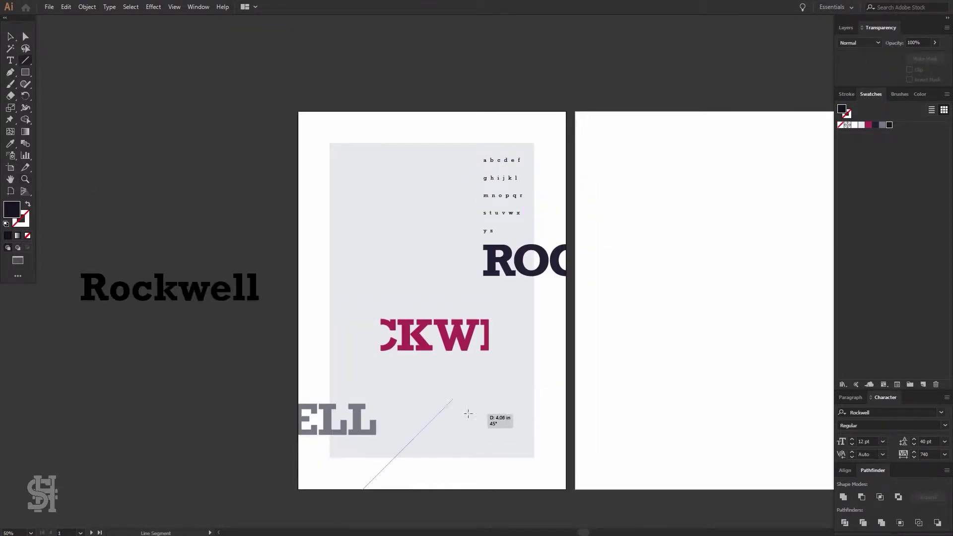
{"action": "left_click", "coordinate": [27, 235]}
{"action": "key", "text": "v"}
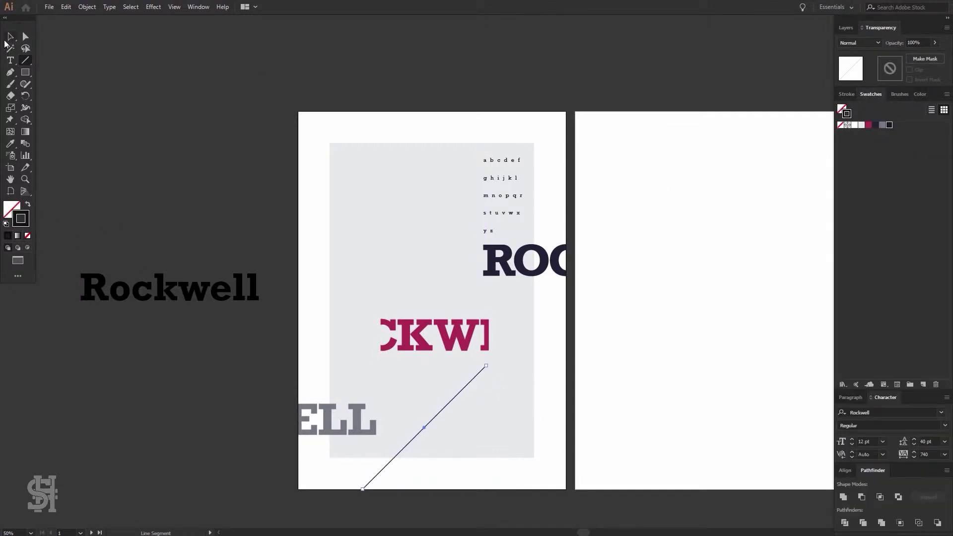
{"action": "key", "text": "ctrl+shift+a"}
- Duplicate the diagonal line into several parallel copies across the poster
{"action": "left_click_drag", "start_coordinate": [453, 400], "coordinate": [389, 260]}
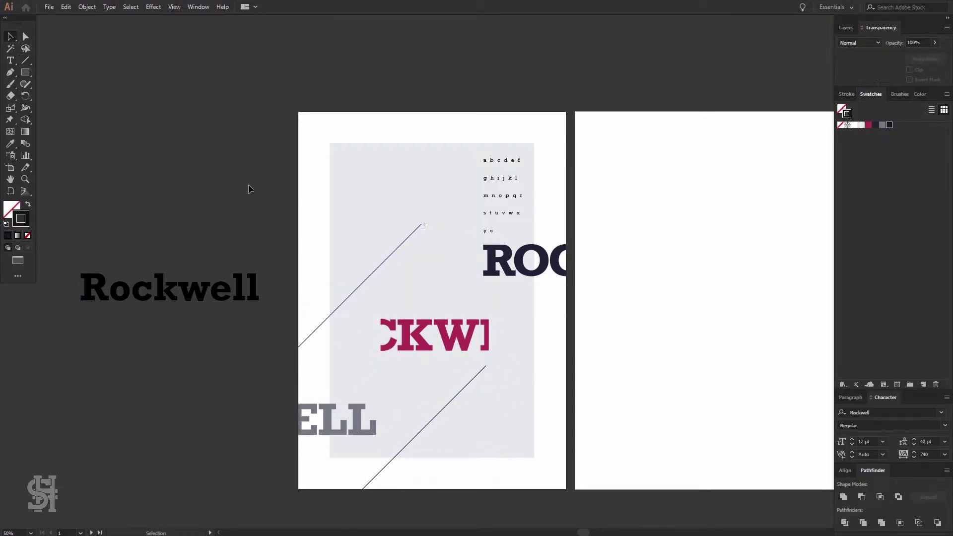
{"action": "left_click_drag", "start_coordinate": [417, 219], "coordinate": [486, 117]}
{"action": "left_click", "coordinate": [467, 386]}
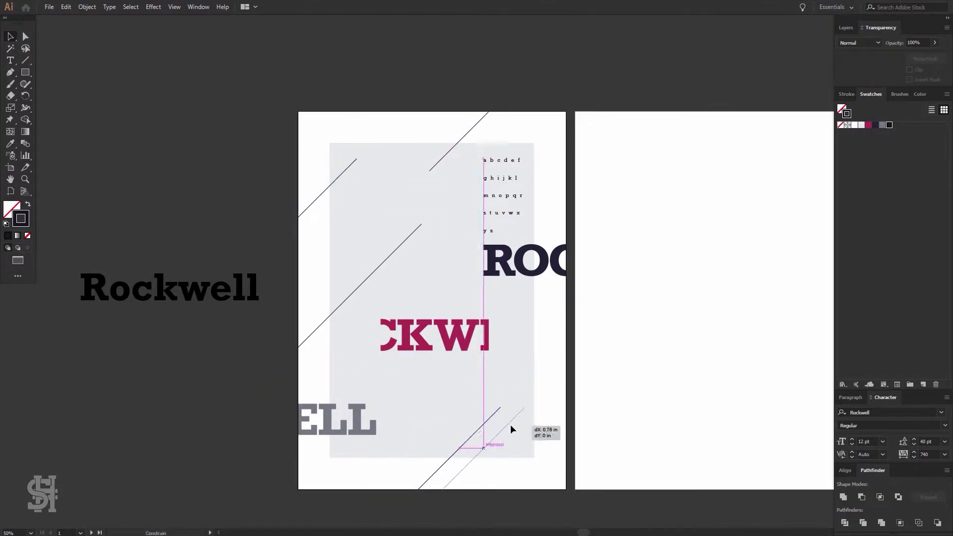
{"action": "left_click_drag", "start_coordinate": [503, 410], "coordinate": [510, 424]}
{"action": "left_click_drag", "start_coordinate": [347, 306], "coordinate": [235, 163]}
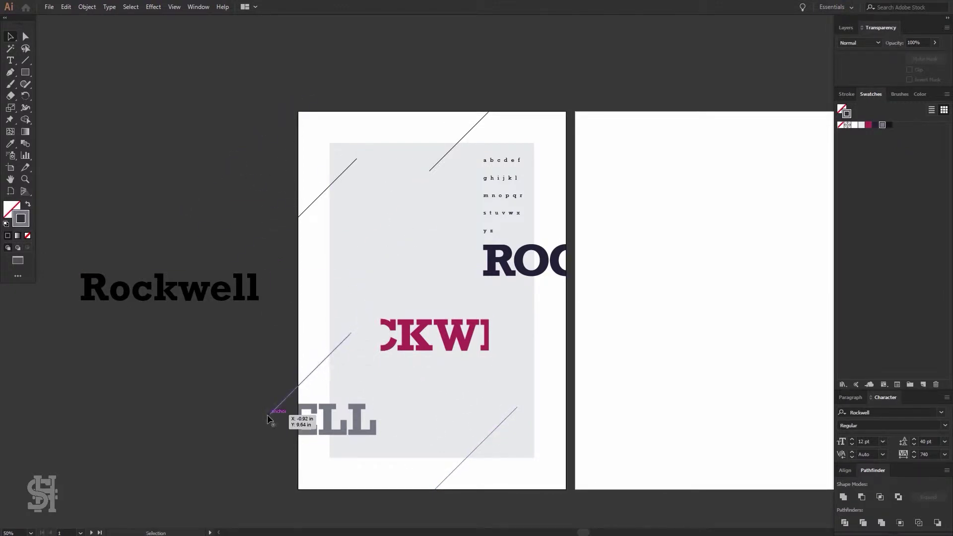
{"action": "left_click_drag", "start_coordinate": [339, 333], "coordinate": [274, 418]}
{"action": "mouse_move", "coordinate": [374, 320]}
{"action": "left_mouse_down"}
{"action": "mouse_move", "coordinate": [360, 334]}
{"action": "mouse_move", "coordinate": [373, 320]}
{"action": "left_mouse_up"}
{"action": "key", "text": "ctrl+shift+a"}
- Fine-tune the lines with Direct Selection and give the top line a pink stroke
{"action": "key", "text": "a"}
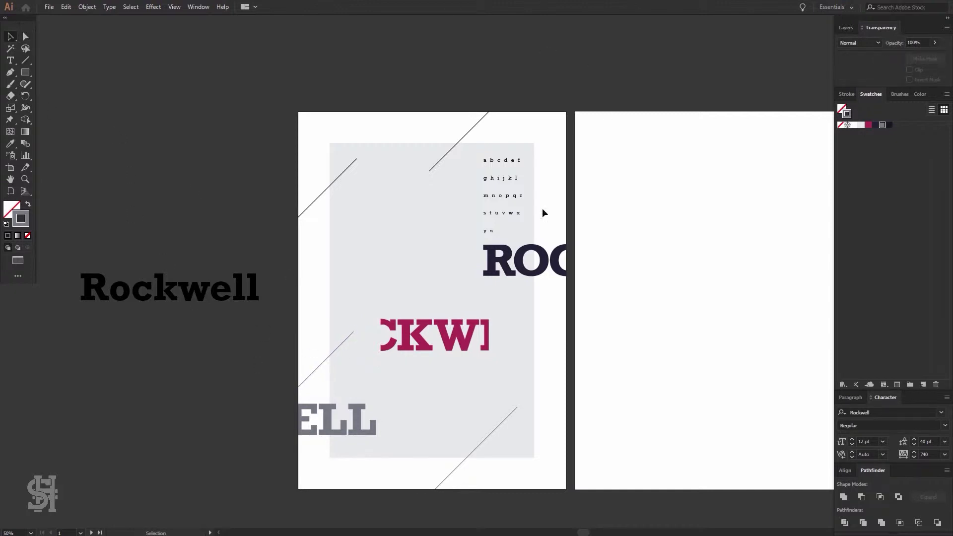
{"action": "left_click_drag", "start_coordinate": [444, 162], "coordinate": [335, 183]}
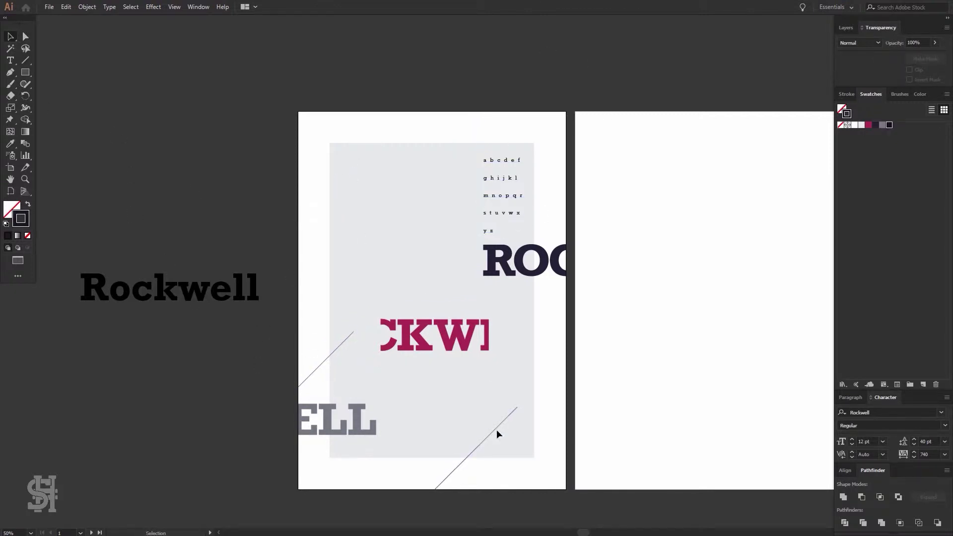
{"action": "left_click_drag", "start_coordinate": [499, 434], "coordinate": [457, 139]}
{"action": "key", "text": "a"}
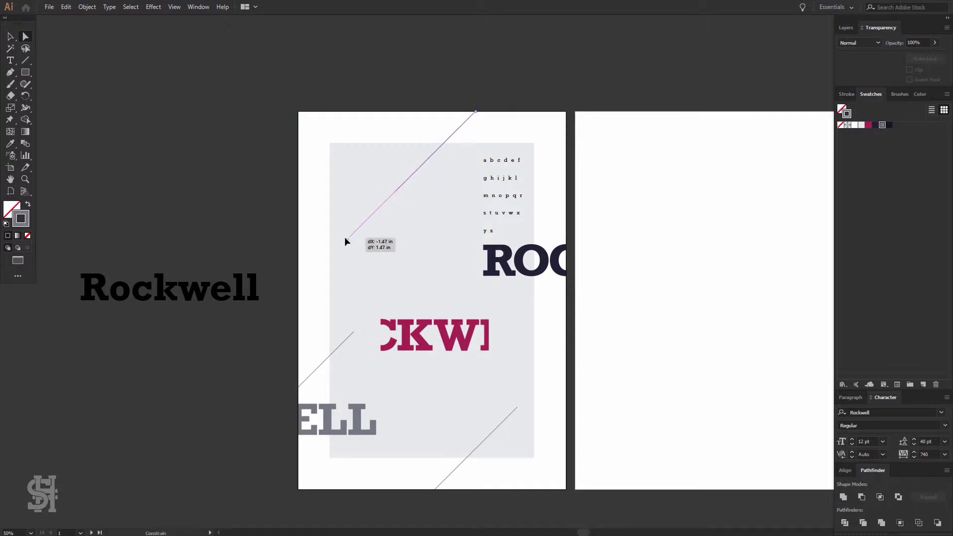
{"action": "left_click", "coordinate": [768, 156]}
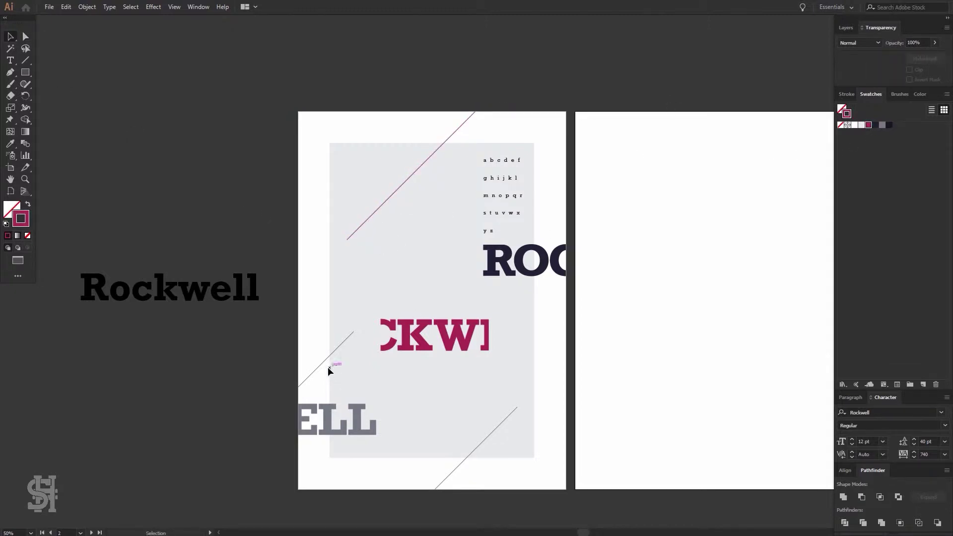
{"action": "key", "text": "ctrl+plus"}
- Add a text area below the magenta letters reading Rockwell, with tracking reset to 0
{"action": "key", "text": "t"}
{"action": "scroll", "coordinate": [353, 260], "scroll_direction": "up", "scroll_amount": 1}
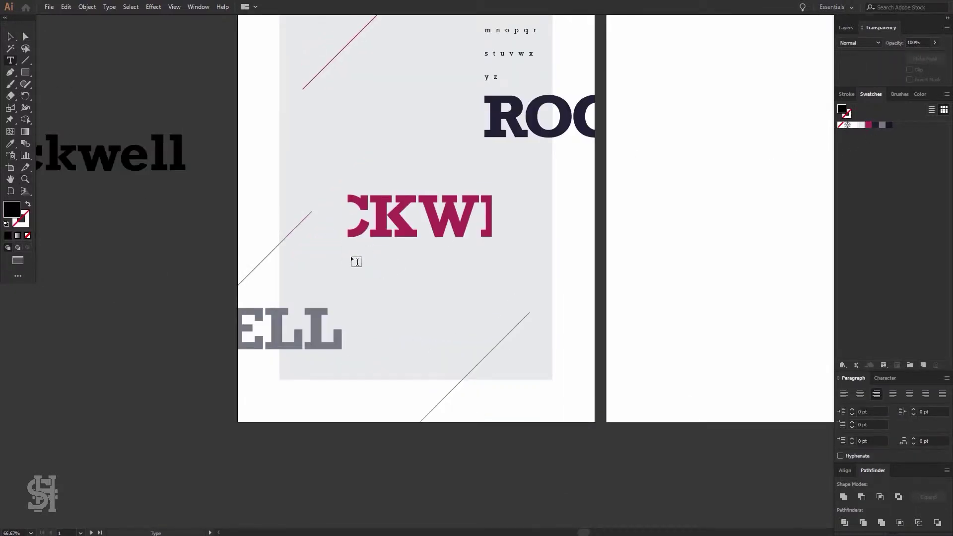
{"action": "left_click_drag", "start_coordinate": [349, 257], "coordinate": [528, 334]}
{"action": "left_click", "coordinate": [885, 378]}
{"action": "type", "text": "Rockwell"}
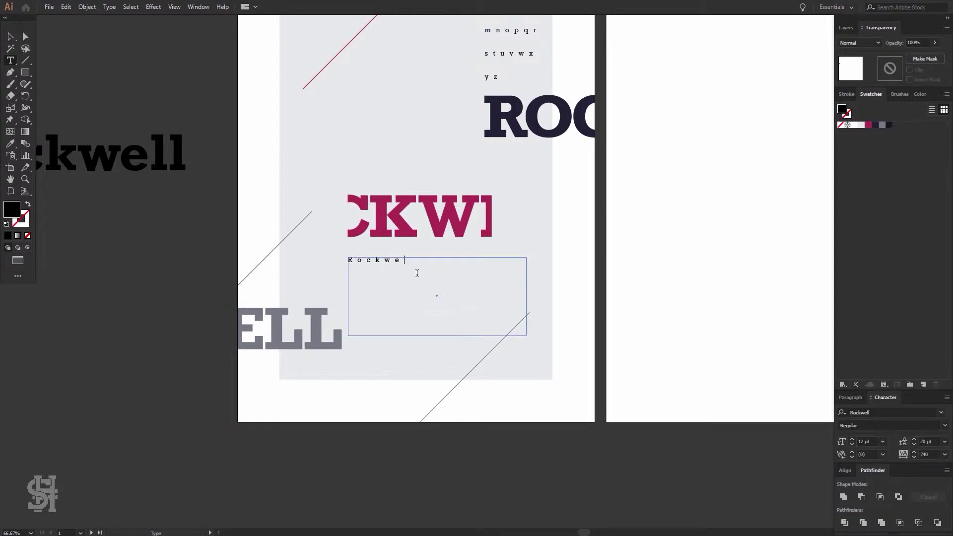
{"action": "type", "text": "l is a slab serif typeface designed by the Monotype Corporation in 1934 used mainly as a display font."}
{"action": "left_click", "coordinate": [945, 454]}
{"action": "left_click", "coordinate": [399, 264]}
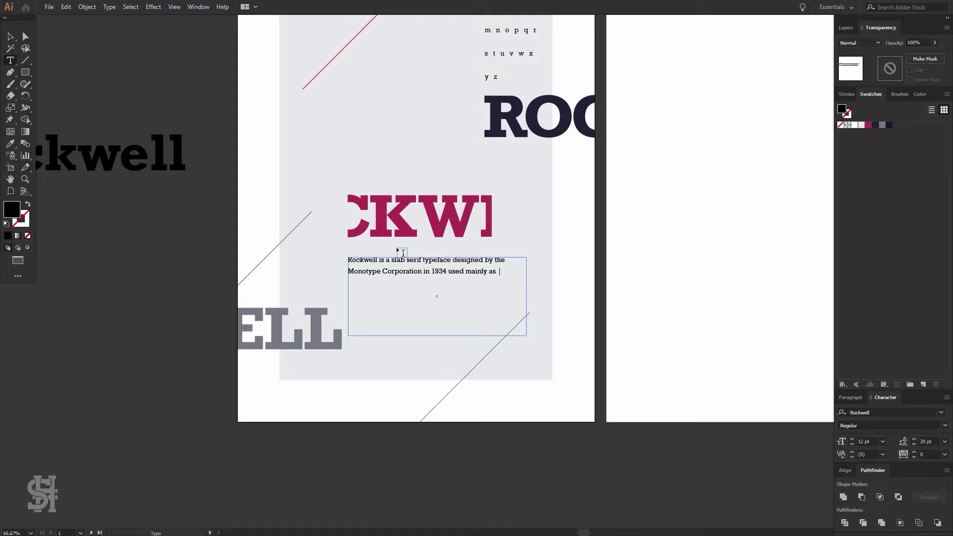
- Right-align the description paragraph
{"action": "left_click", "coordinate": [9, 38]}
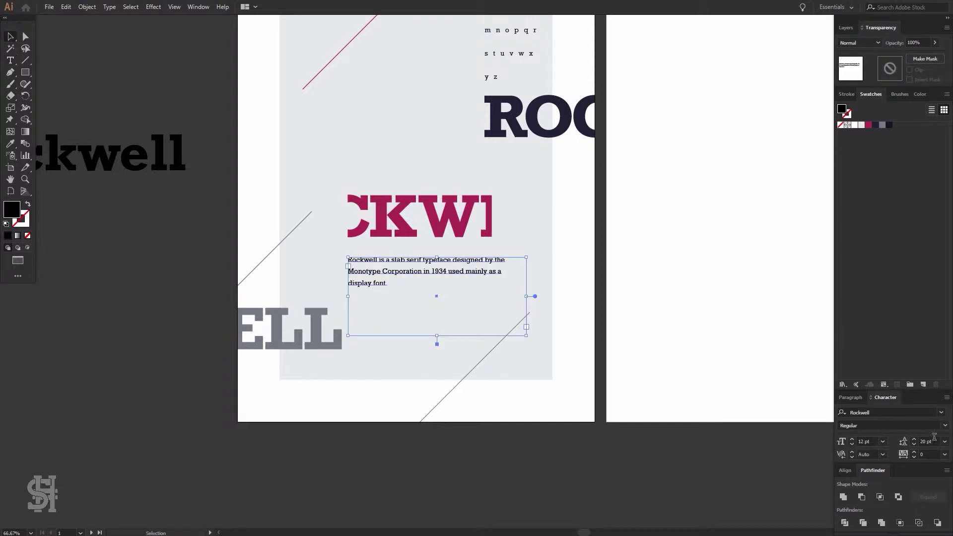
{"action": "scroll", "coordinate": [577, 335], "scroll_direction": "up", "scroll_amount": 3}
{"action": "left_click_drag", "start_coordinate": [526, 419], "coordinate": [494, 448]}
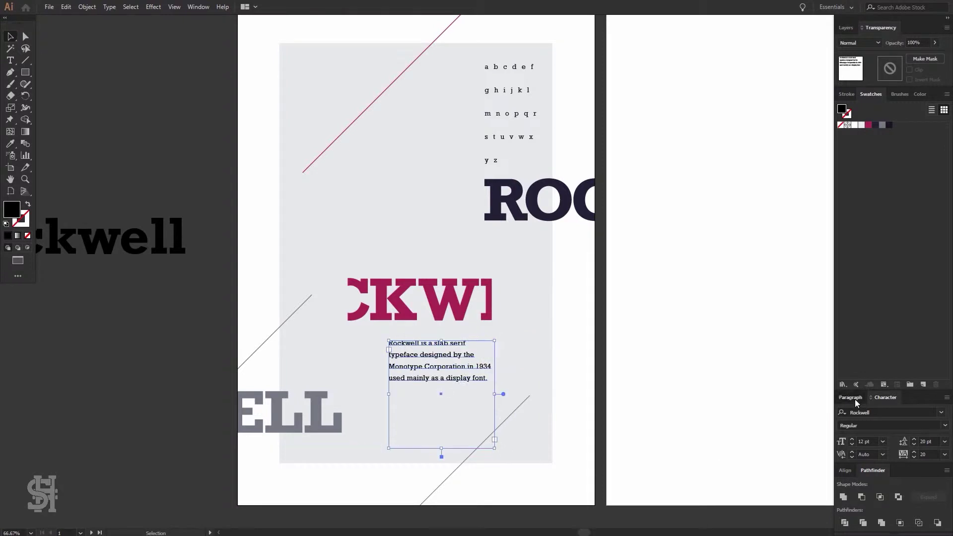
{"action": "key", "text": "ctrl+shift+r"}
- Make a Rockwell heading line above the paragraph in larger Rockwell Std Bold
{"action": "key", "text": "t"}
{"action": "left_click", "coordinate": [452, 344]}
{"action": "key", "text": "Return"}
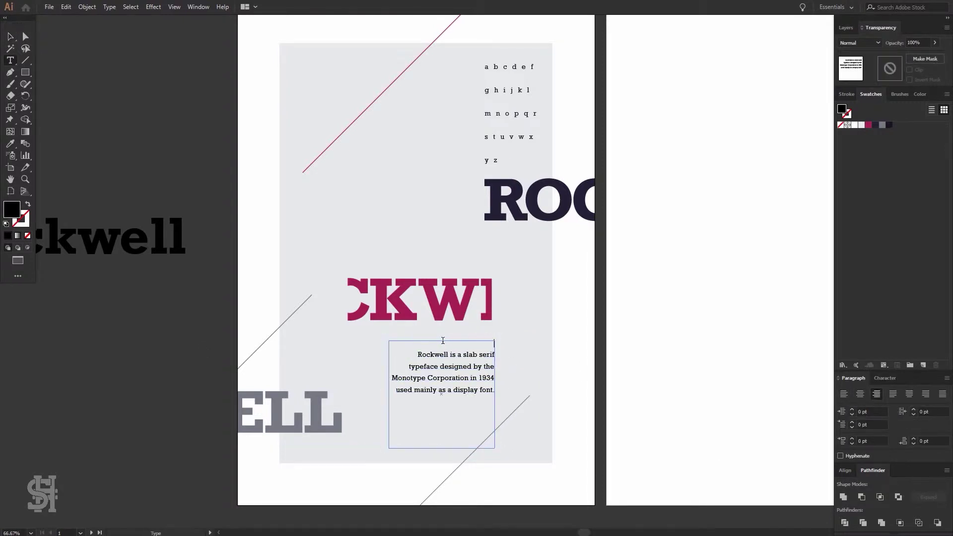
{"action": "key", "text": "shift+Home"}
{"action": "left_click", "coordinate": [885, 378]}
{"action": "left_click", "coordinate": [941, 412]}
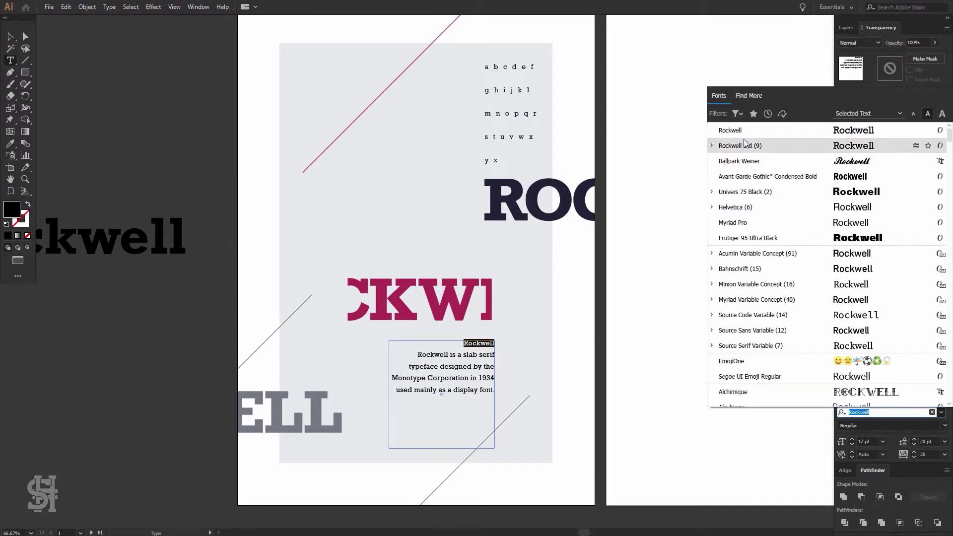
{"action": "left_click", "coordinate": [751, 259]}
{"action": "left_click", "coordinate": [851, 439]}
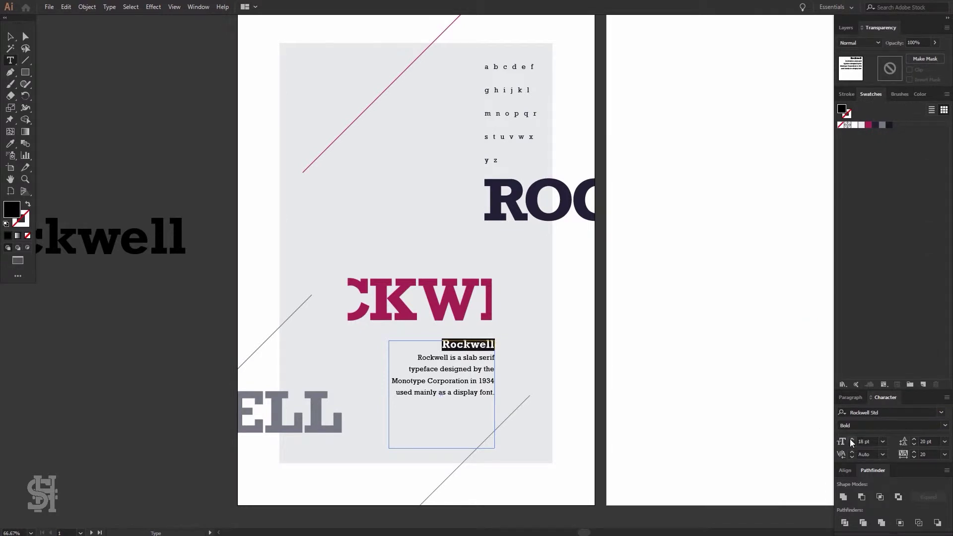
{"action": "left_click", "coordinate": [852, 439]}
- Widen the text frame leftward and colour the text dark navy
{"action": "key", "text": "ctrl+a"}
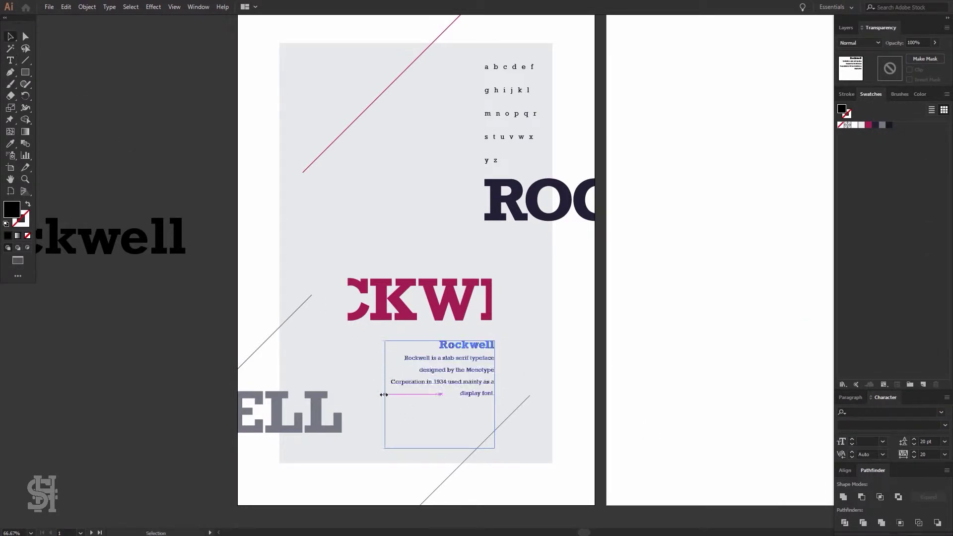
{"action": "left_click_drag", "start_coordinate": [389, 387], "coordinate": [376, 387]}
{"action": "left_click", "coordinate": [889, 125]}
{"action": "left_click", "coordinate": [481, 404]}
{"action": "left_click", "coordinate": [479, 386]}
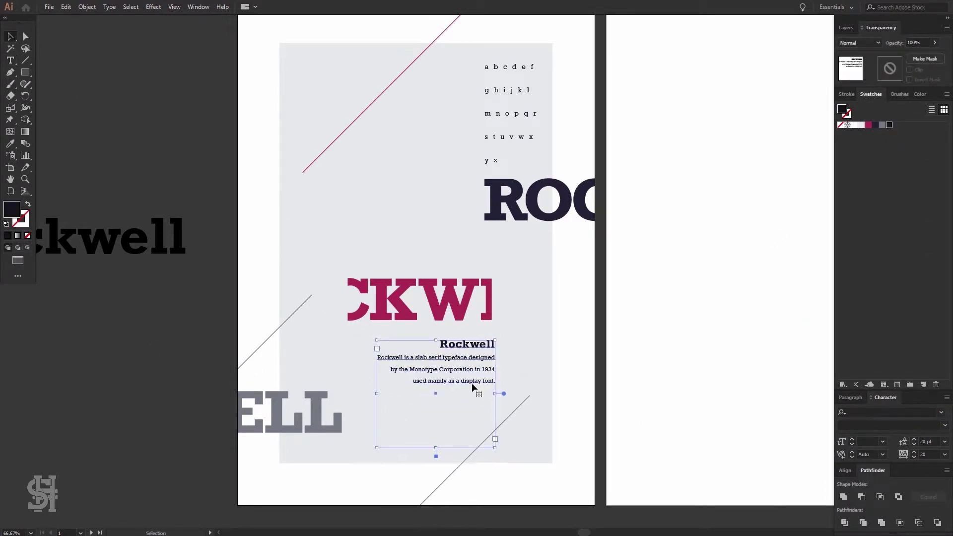
{"action": "left_click", "coordinate": [202, 368]}
{"action": "key", "text": "z"}
{"action": "left_click", "coordinate": [103, 267], "text": "alt"}
- Move the Rockwell heading above the middle poster and adjust the left poster's CKWI, body and ROC text
{"action": "left_click_drag", "start_coordinate": [111, 243], "coordinate": [611, 139]}
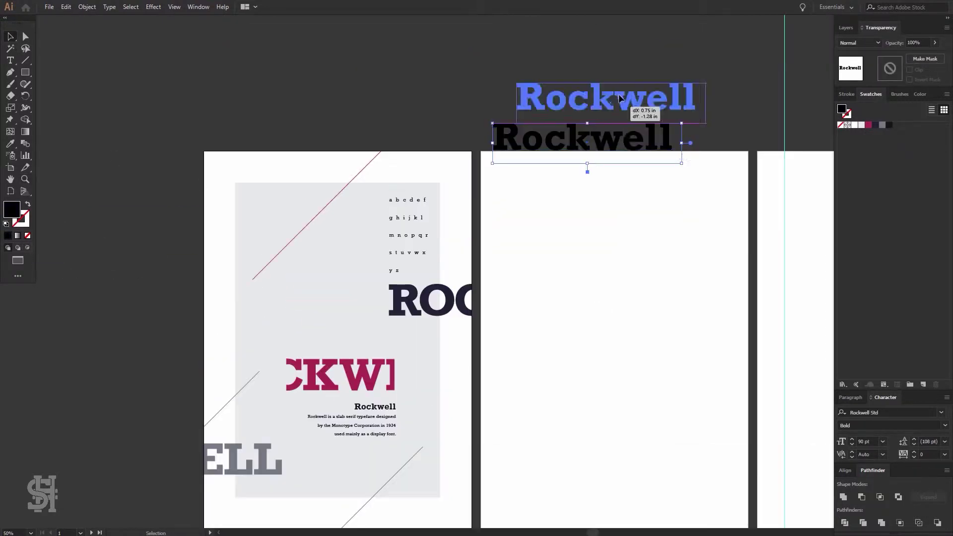
{"action": "left_click_drag", "start_coordinate": [599, 250], "coordinate": [506, 279]}
{"action": "left_click", "coordinate": [248, 321]}
{"action": "left_click_drag", "start_coordinate": [268, 367], "coordinate": [268, 360]}
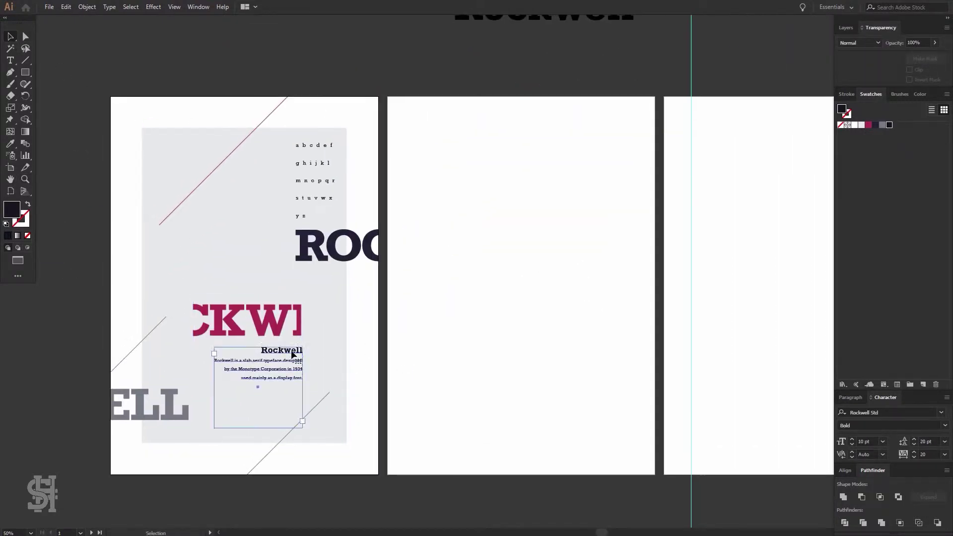
{"action": "left_click", "coordinate": [248, 320], "text": "shift"}
{"action": "left_click_drag", "start_coordinate": [281, 321], "coordinate": [281, 331]}
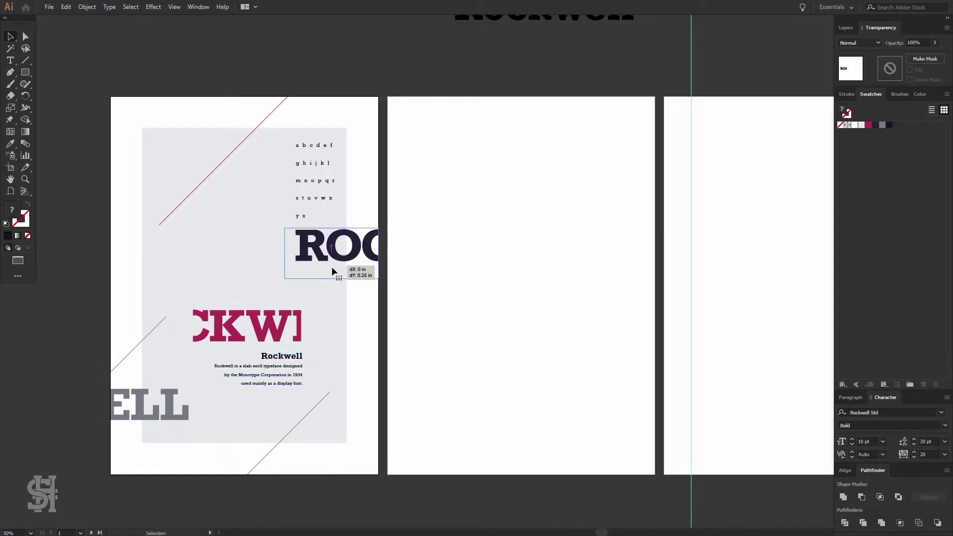
{"action": "left_click_drag", "start_coordinate": [362, 263], "coordinate": [362, 270]}
- Try a dark rectangle on the left poster, then delete it
{"action": "key", "text": "m"}
{"action": "left_click_drag", "start_coordinate": [170, 389], "coordinate": [199, 351]}
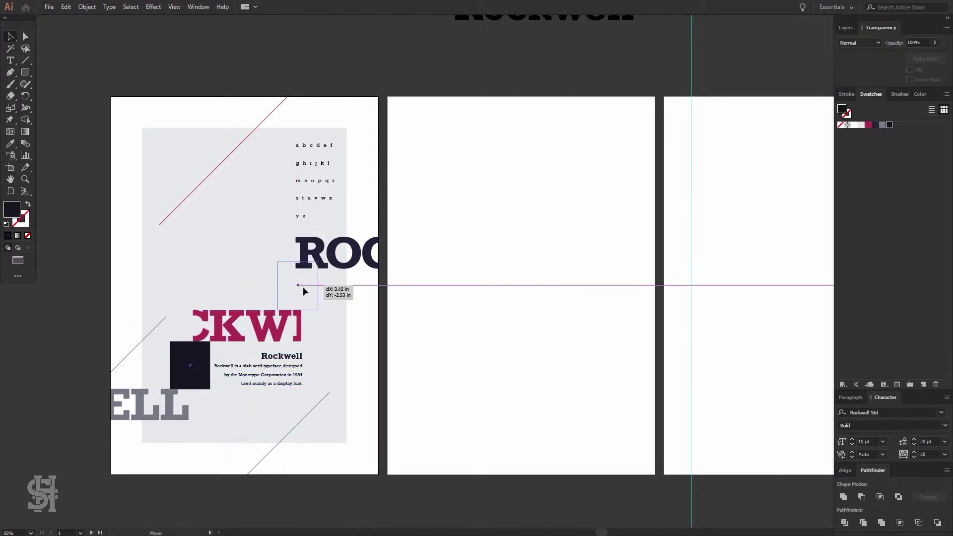
{"action": "key", "text": "ctrl+z"}
{"action": "key", "text": "v"}
{"action": "key", "text": "m"}
{"action": "left_click_drag", "start_coordinate": [158, 344], "coordinate": [190, 389]}
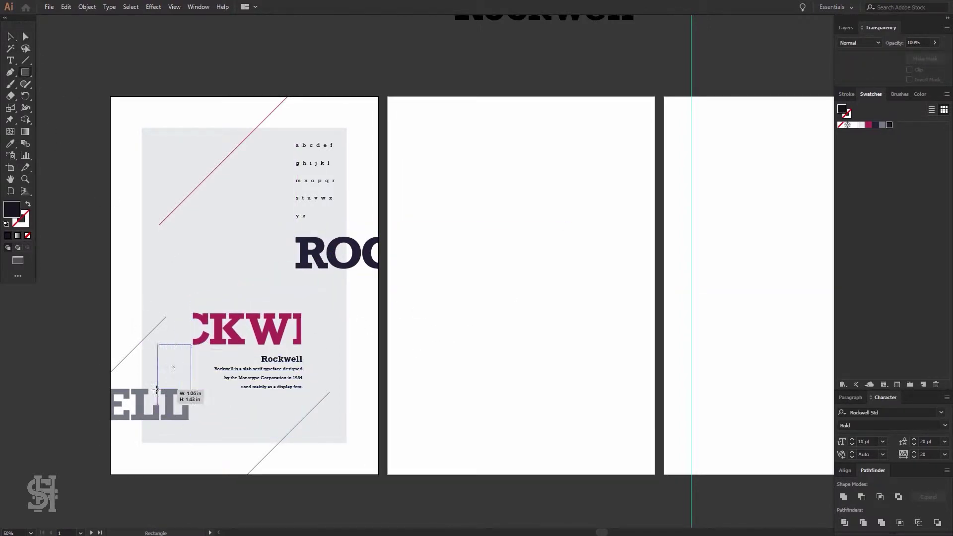
{"action": "key", "text": "v"}
{"action": "key", "text": "ctrl+shift+a"}
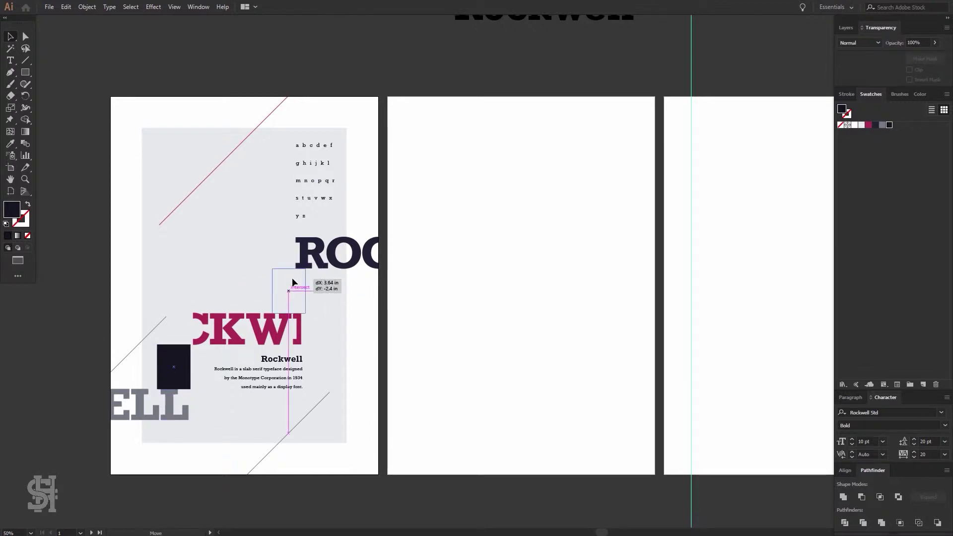
{"action": "left_click_drag", "start_coordinate": [292, 283], "coordinate": [455, 320]}
{"action": "key", "text": "Delete"}
- Copy the Rockwell heading onto the middle poster and retype it in lowercase
{"action": "key", "text": "h"}
{"action": "left_click_drag", "start_coordinate": [144, 94], "coordinate": [31, 96]}
{"action": "scroll", "coordinate": [362, 265], "scroll_direction": "up", "scroll_amount": 2}
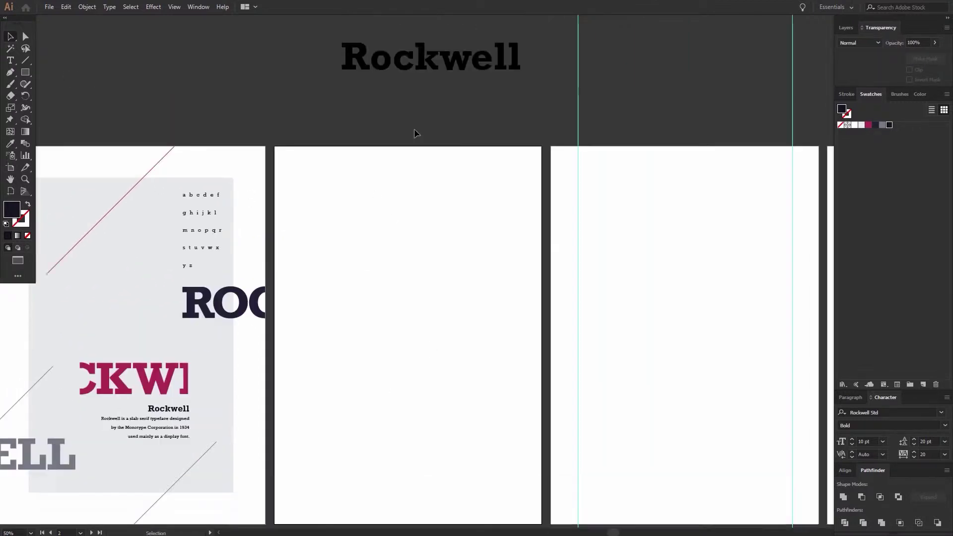
{"action": "left_click_drag", "start_coordinate": [427, 53], "coordinate": [404, 240]}
{"action": "scroll", "coordinate": [404, 240], "scroll_direction": "down", "scroll_amount": 2}
{"action": "double_click", "coordinate": [317, 206]}
{"action": "type", "text": "r"}
{"action": "key", "text": "Escape"}
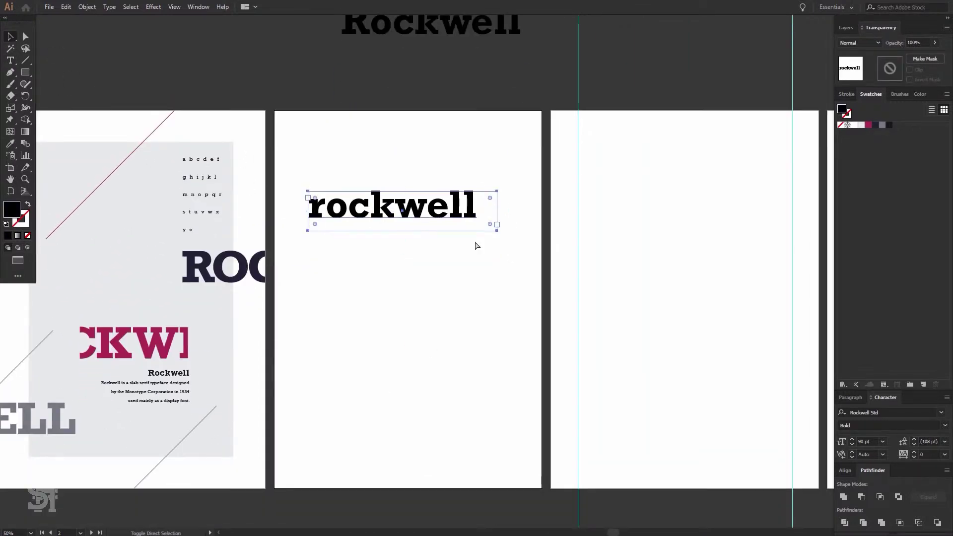
- Scale the lowercase rockwell up and convert it to outlines
{"action": "mouse_move", "coordinate": [497, 224]}
{"action": "left_mouse_down"}
{"action": "mouse_move", "coordinate": [521, 233]}
{"action": "mouse_move", "coordinate": [366, 251]}
{"action": "left_mouse_up"}
{"action": "key", "text": "ctrl+shift+o"}
{"action": "left_click", "coordinate": [361, 238]}
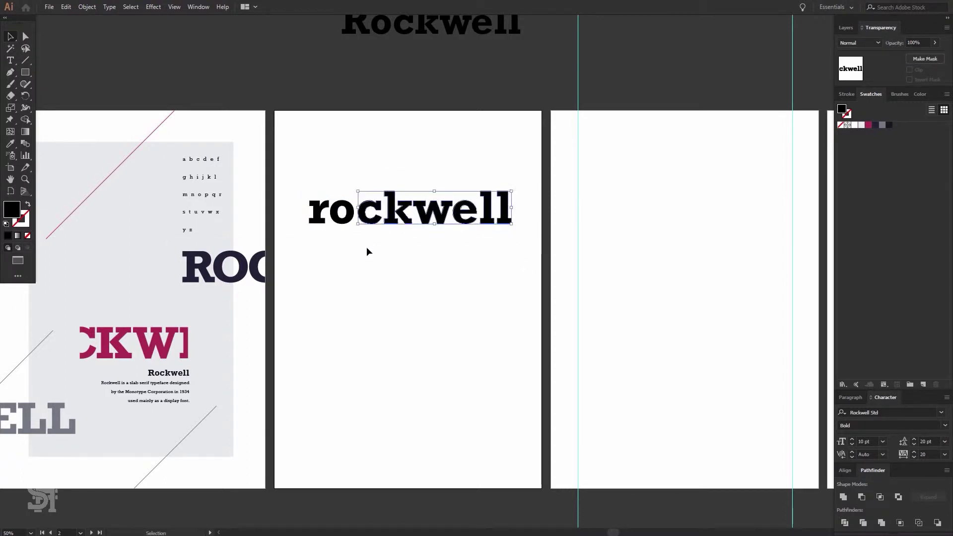
{"action": "key", "text": "shift+Left"}
{"action": "left_click", "coordinate": [377, 249]}
- Arrange roc, kw and ell on staggered lines, with ell shifted left
{"action": "left_click_drag", "start_coordinate": [528, 185], "coordinate": [474, 248]}
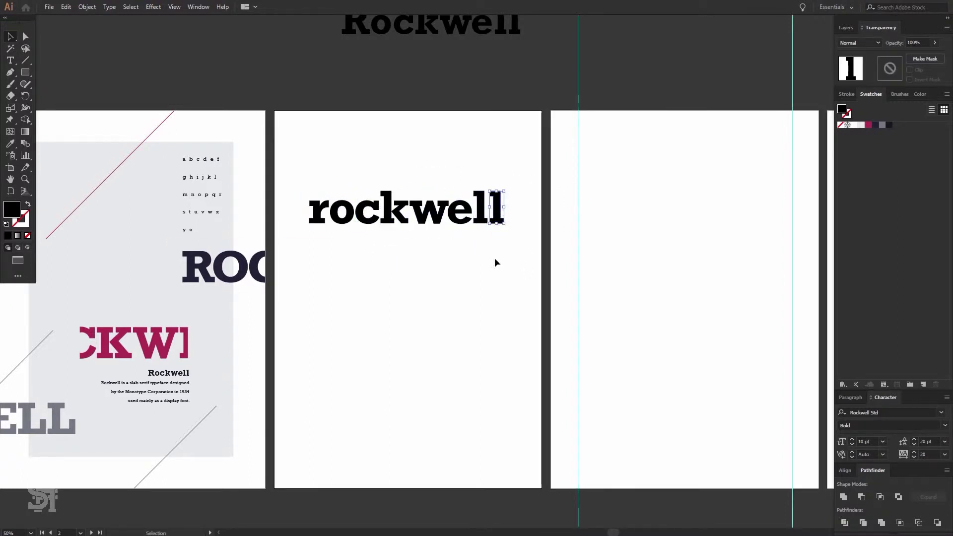
{"action": "left_click", "coordinate": [494, 263]}
{"action": "left_click", "coordinate": [366, 214]}
{"action": "left_click_drag", "start_coordinate": [366, 213], "coordinate": [366, 167]}
{"action": "mouse_move", "coordinate": [426, 164]}
{"action": "left_mouse_down"}
{"action": "mouse_move", "coordinate": [420, 231]}
{"action": "mouse_move", "coordinate": [468, 267]}
{"action": "left_mouse_up"}
{"action": "left_click_drag", "start_coordinate": [369, 175], "coordinate": [413, 189]}
{"action": "left_click", "coordinate": [472, 185]}
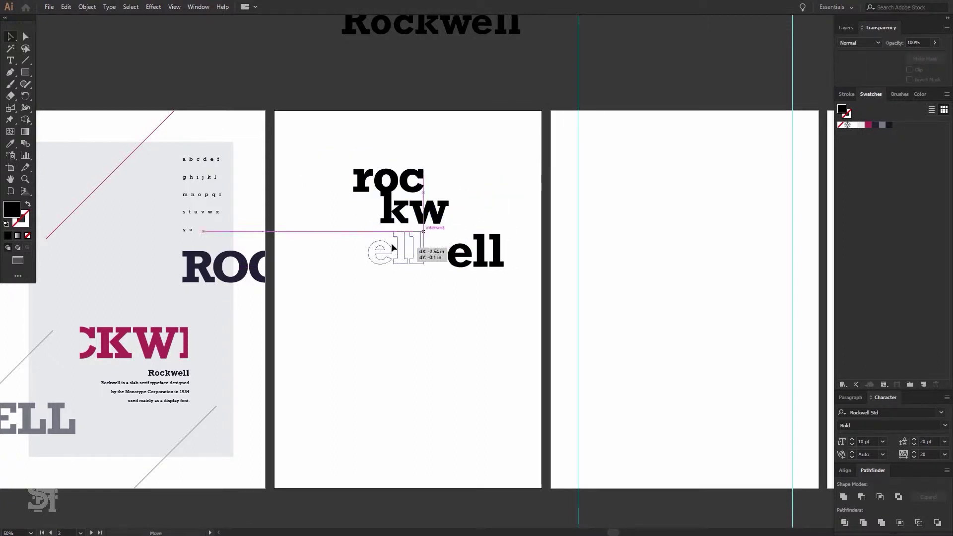
{"action": "left_click_drag", "start_coordinate": [360, 236], "coordinate": [360, 237]}
- Zoom in to check the letter arrangement, then select all the rockwell letters
{"action": "key", "text": "ctrl+="}
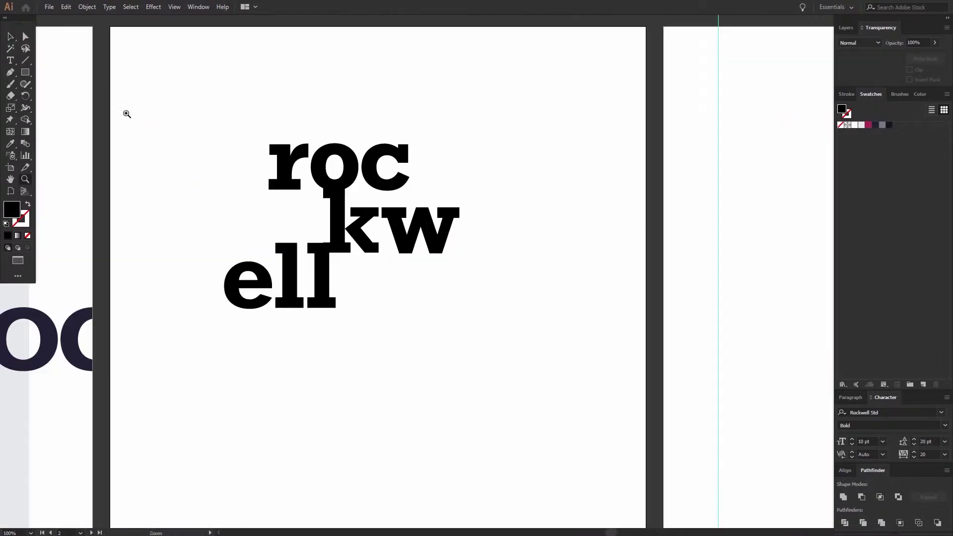
{"action": "left_click", "coordinate": [382, 302]}
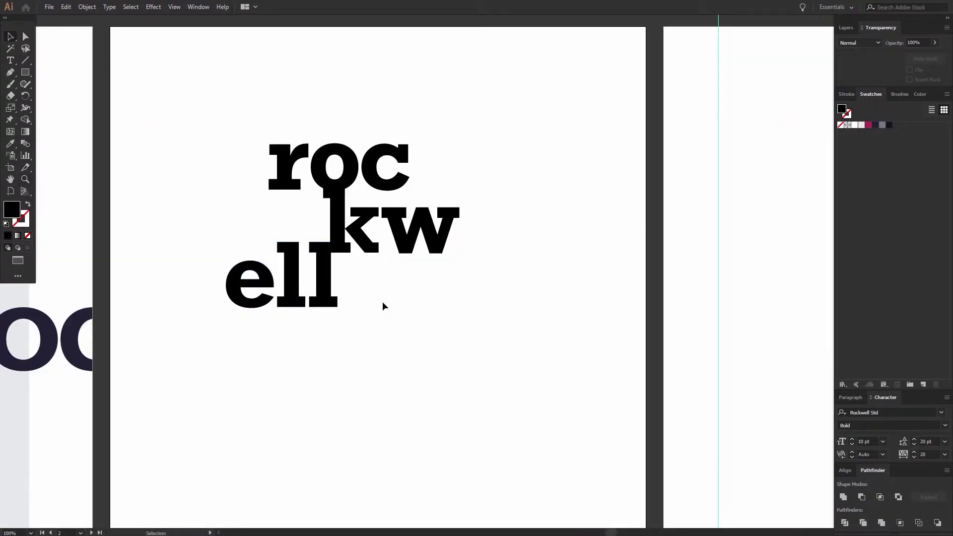
{"action": "left_click", "coordinate": [377, 169]}
{"action": "left_click", "coordinate": [508, 132]}
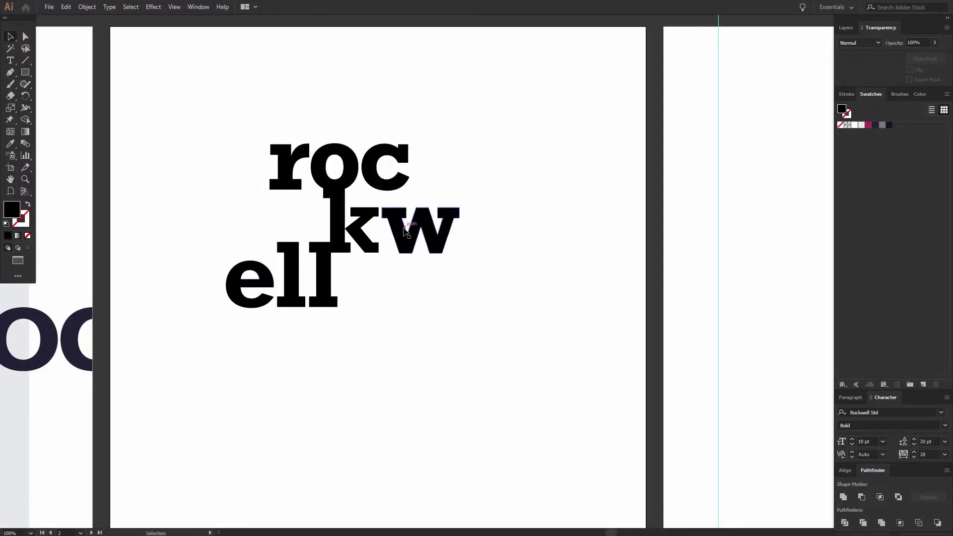
{"action": "left_click", "coordinate": [259, 304]}
{"action": "left_click", "coordinate": [294, 298], "text": "shift"}
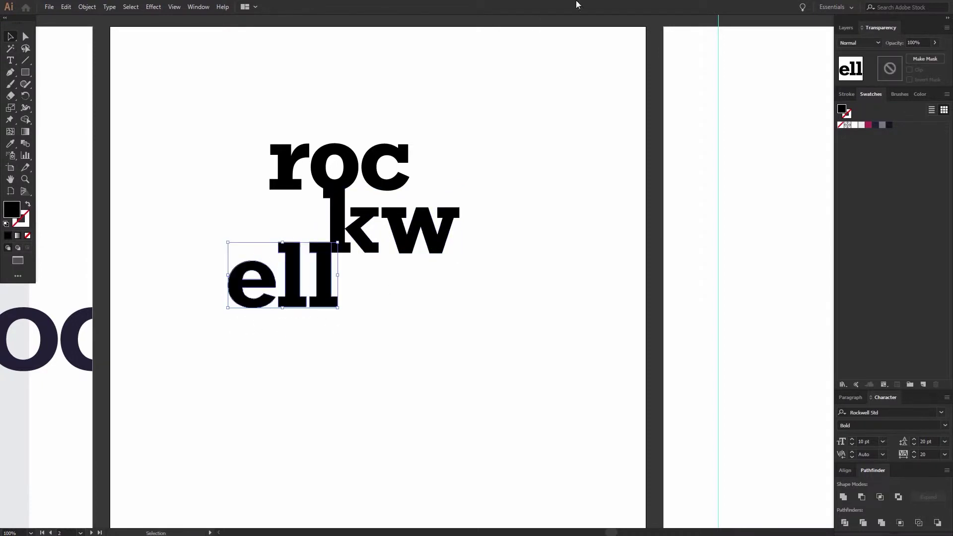
{"action": "left_click", "coordinate": [397, 228]}
{"action": "left_click", "coordinate": [384, 166]}
{"action": "left_click", "coordinate": [518, 196]}
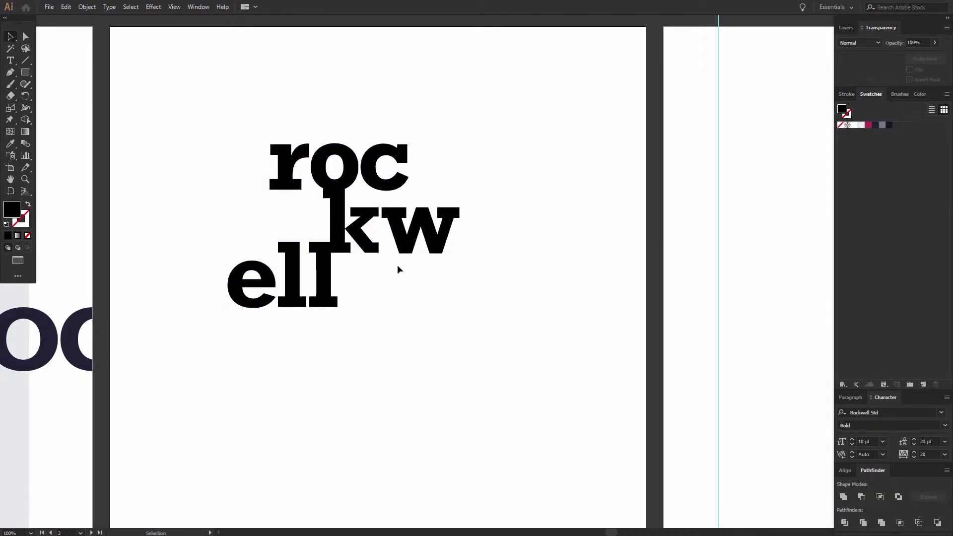
{"action": "key", "text": "ctrl+minus"}
{"action": "left_click_drag", "start_coordinate": [476, 134], "coordinate": [300, 256]}
{"action": "scroll", "coordinate": [365, 271], "scroll_direction": "down", "scroll_amount": 1}
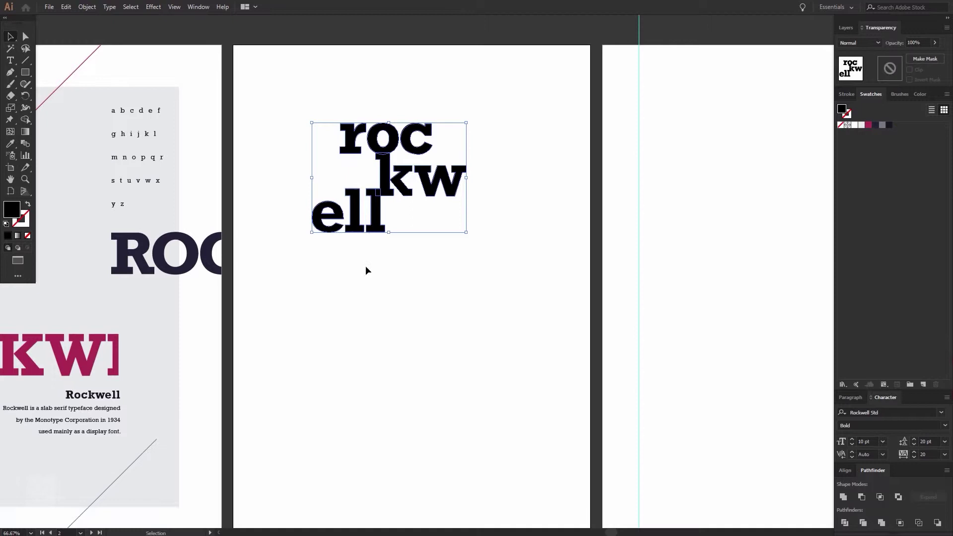
- Scale the rockwell letters up and rotate them 90° counter-clockwise
{"action": "left_click", "coordinate": [12, 37]}
{"action": "left_click_drag", "start_coordinate": [467, 232], "coordinate": [525, 304]}
{"action": "left_click_drag", "start_coordinate": [528, 234], "coordinate": [496, 246]}
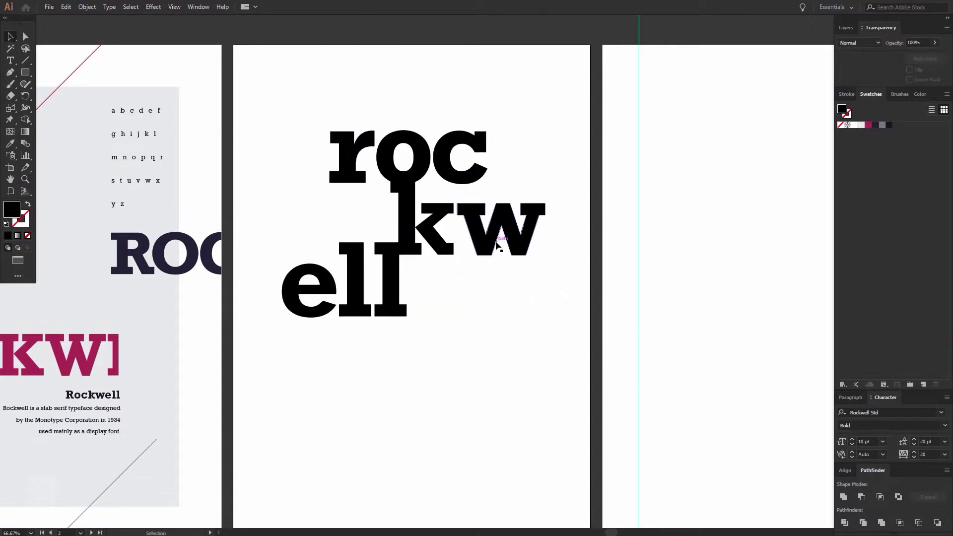
{"action": "mouse_move", "coordinate": [408, 338]}
{"action": "left_mouse_down"}
{"action": "mouse_move", "coordinate": [526, 228]}
{"action": "mouse_move", "coordinate": [499, 195]}
{"action": "left_mouse_up"}
{"action": "left_click_drag", "start_coordinate": [293, 166], "coordinate": [353, 149]}
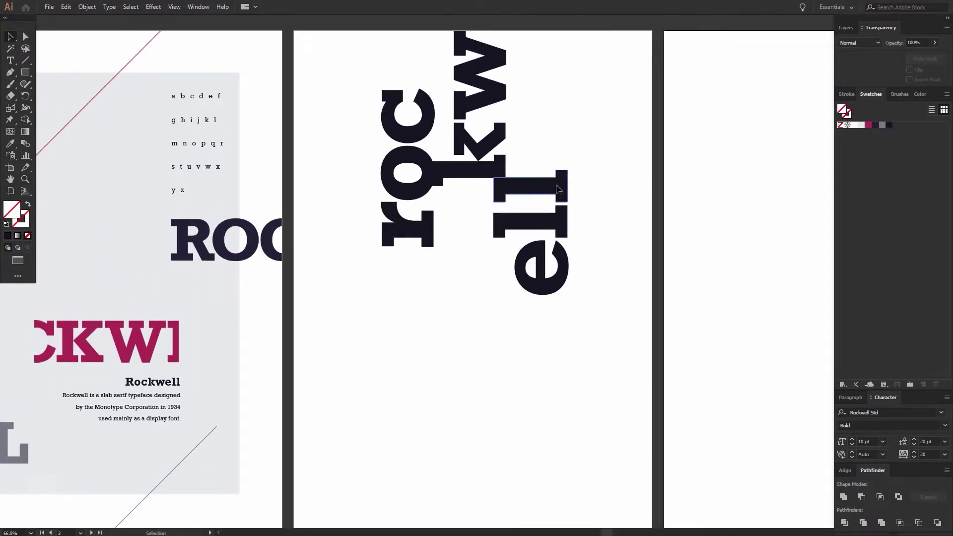
- Add offset magenta and light grey copies stepping down behind the dark lettering
{"action": "left_click_drag", "start_coordinate": [556, 189], "coordinate": [557, 212]}
{"action": "left_click", "coordinate": [868, 125]}
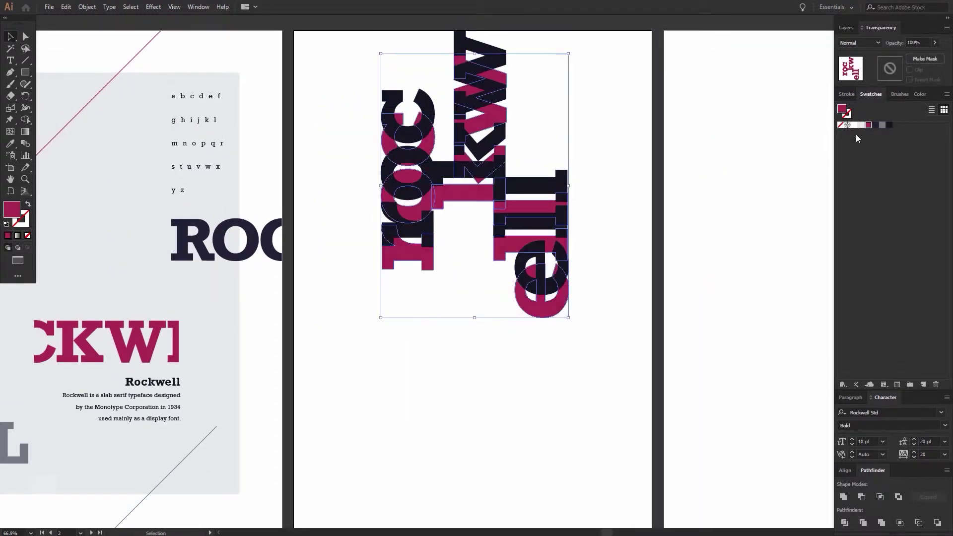
{"action": "left_click", "coordinate": [602, 315]}
{"action": "mouse_move", "coordinate": [602, 315]}
{"action": "left_mouse_down"}
{"action": "mouse_move", "coordinate": [487, 279]}
{"action": "mouse_move", "coordinate": [431, 309]}
{"action": "left_mouse_up"}
{"action": "left_click", "coordinate": [447, 323]}
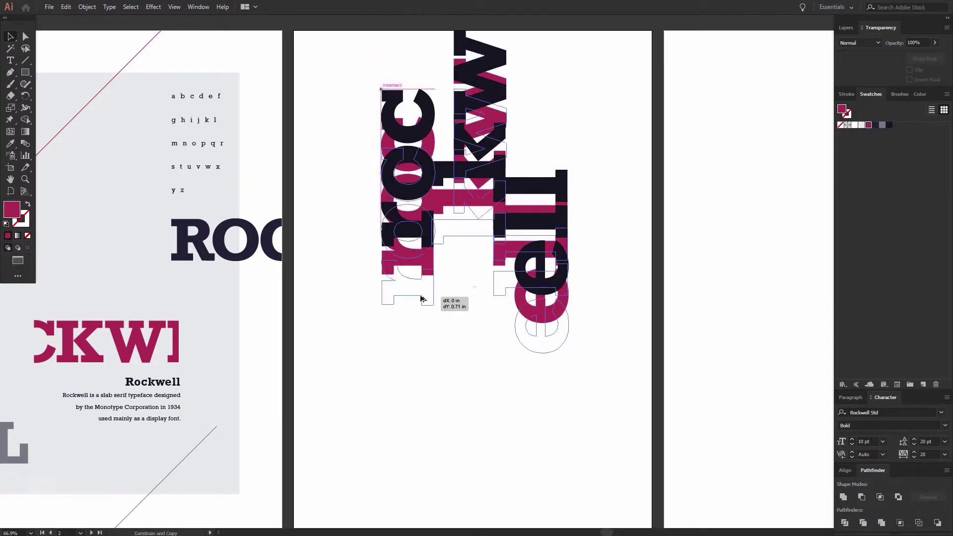
{"action": "left_click", "coordinate": [861, 124]}
{"action": "key", "text": "ctrl+a"}
{"action": "left_click", "coordinate": [845, 470]}
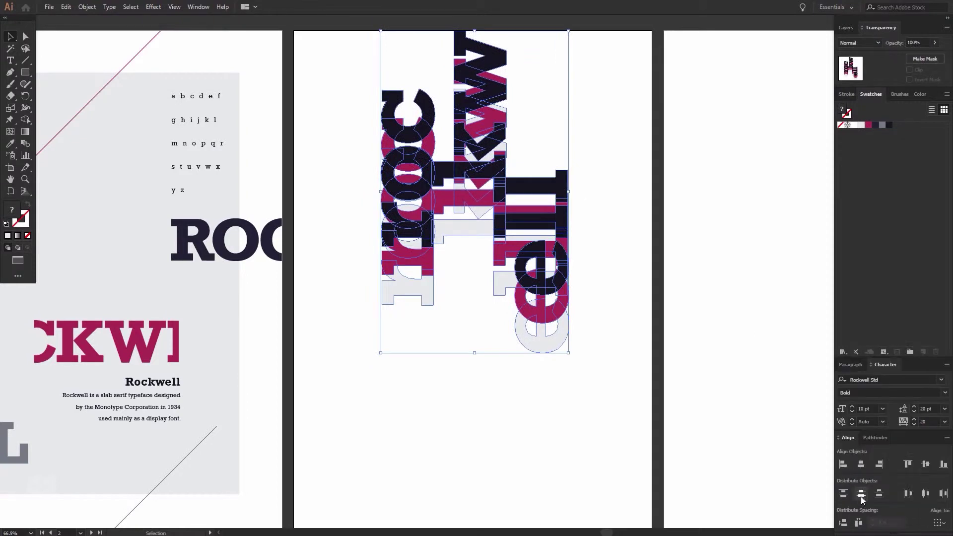
{"action": "left_click", "coordinate": [667, 387]}
- Cover the middle poster with a dark rectangle, sent behind the lettering and locked
{"action": "key", "text": "ctrl+minus"}
{"action": "key", "text": "m"}
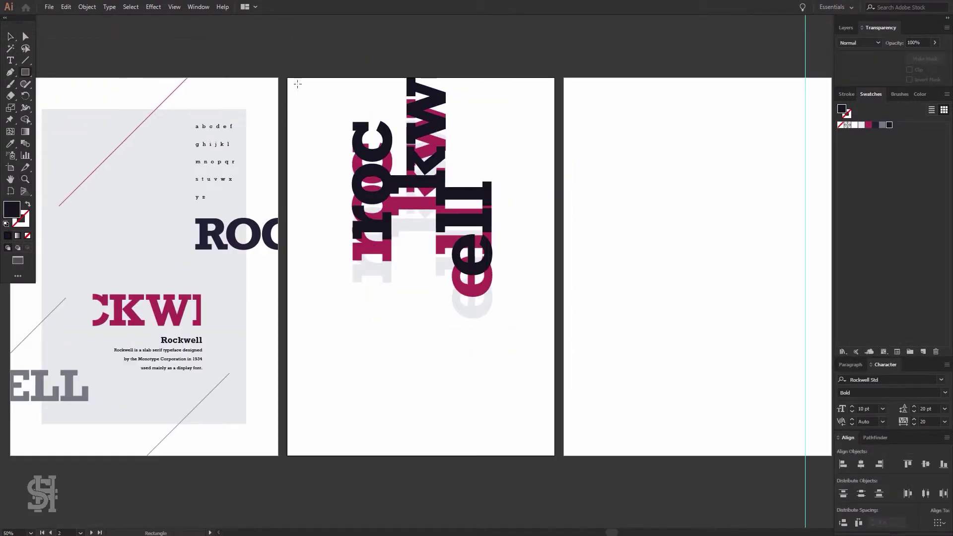
{"action": "left_click_drag", "start_coordinate": [297, 84], "coordinate": [555, 456]}
{"action": "key", "text": "v"}
{"action": "key", "text": "ctrl+shift+bracketleft"}
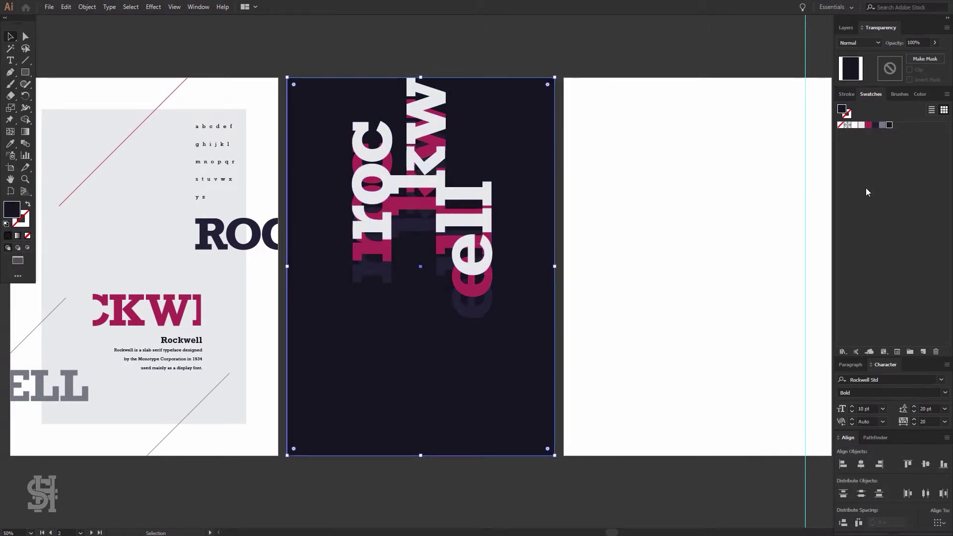
{"action": "key", "text": "ctrl+2"}
- Rotate the lettering to about 45° and move it down and right
{"action": "left_click_drag", "start_coordinate": [521, 161], "coordinate": [386, 336]}
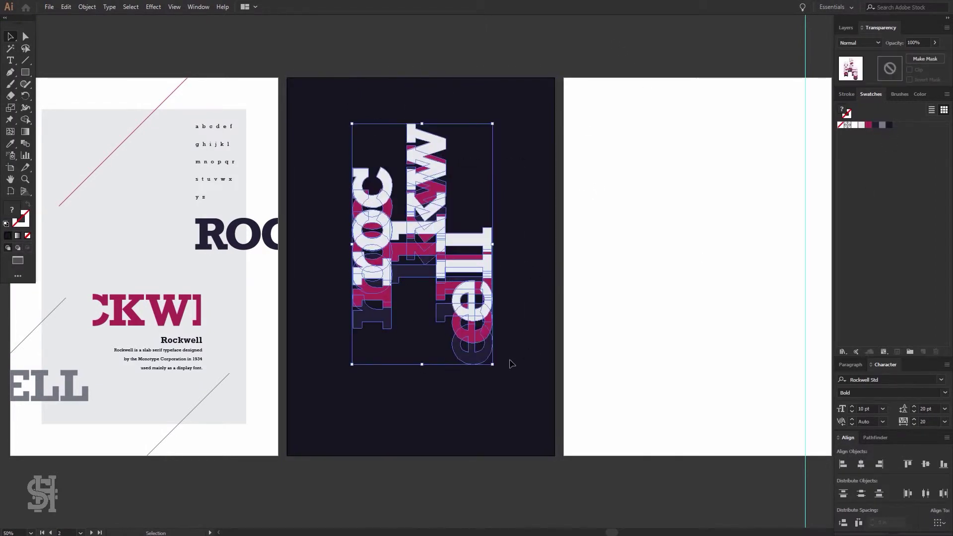
{"action": "mouse_move", "coordinate": [496, 374]}
{"action": "left_mouse_down"}
{"action": "mouse_move", "coordinate": [466, 315]}
{"action": "mouse_move", "coordinate": [479, 296]}
{"action": "left_mouse_up"}
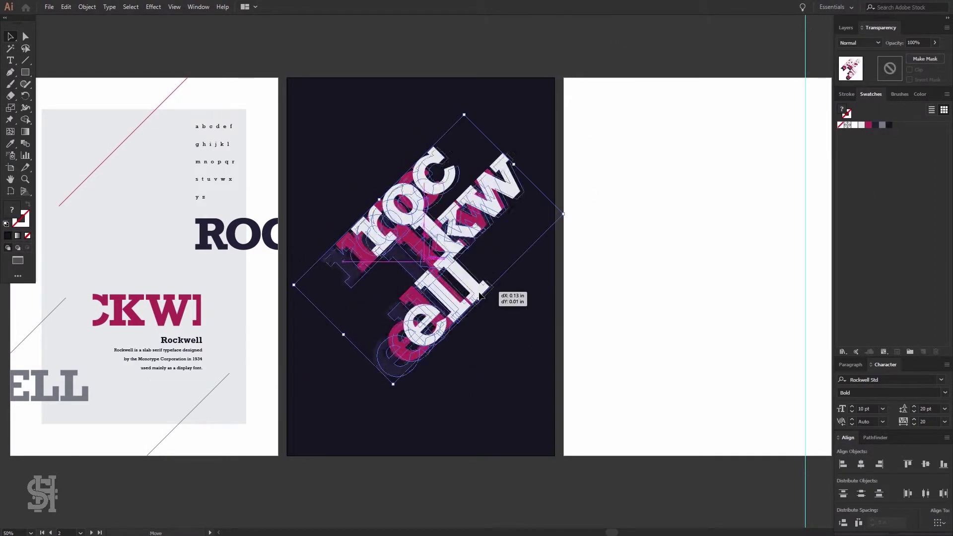
{"action": "left_click", "coordinate": [598, 346]}
{"action": "left_click_drag", "start_coordinate": [530, 196], "coordinate": [543, 255]}
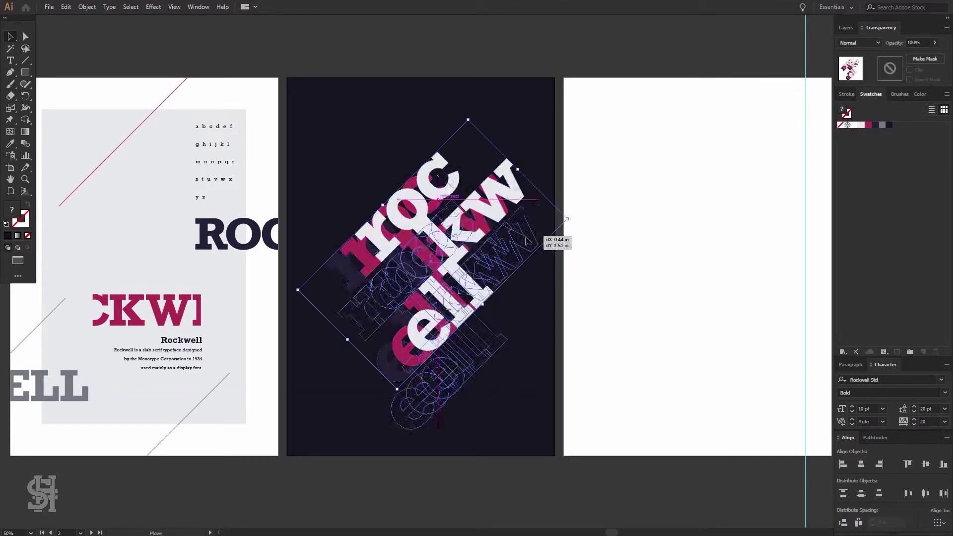
{"action": "left_click", "coordinate": [456, 168]}
- Copy the alphabet onto the dark poster and colour it magenta
{"action": "left_click_drag", "start_coordinate": [228, 169], "coordinate": [364, 163]}
{"action": "left_click", "coordinate": [861, 125]}
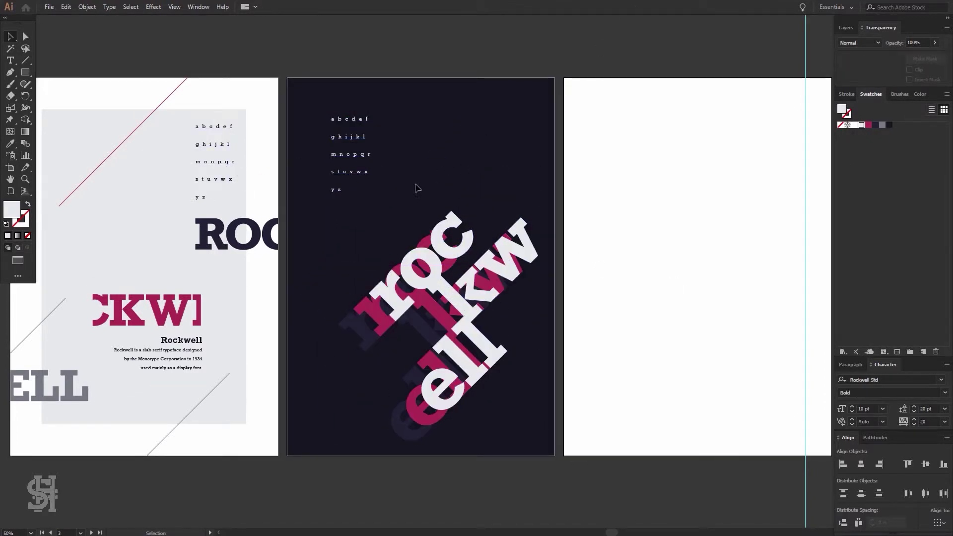
{"action": "left_click", "coordinate": [850, 364]}
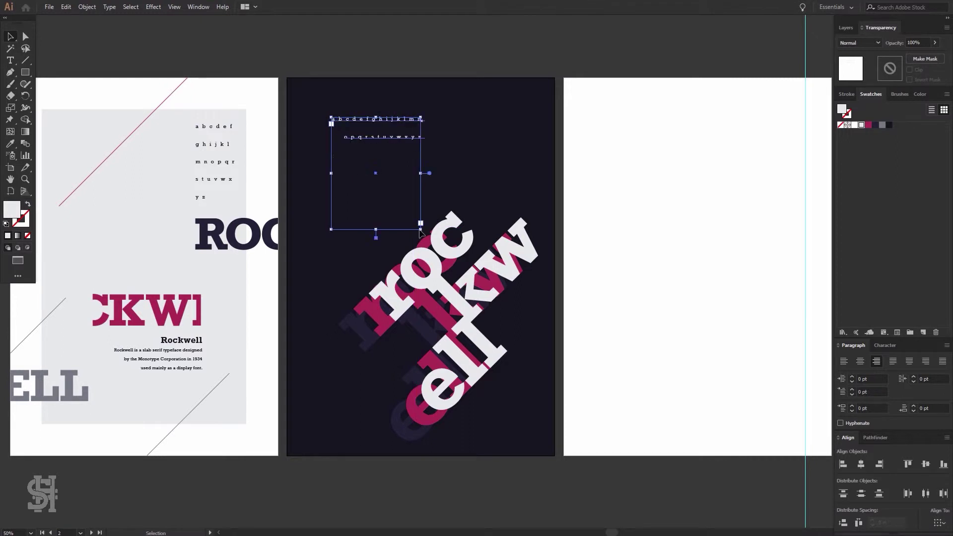
{"action": "left_click", "coordinate": [886, 345]}
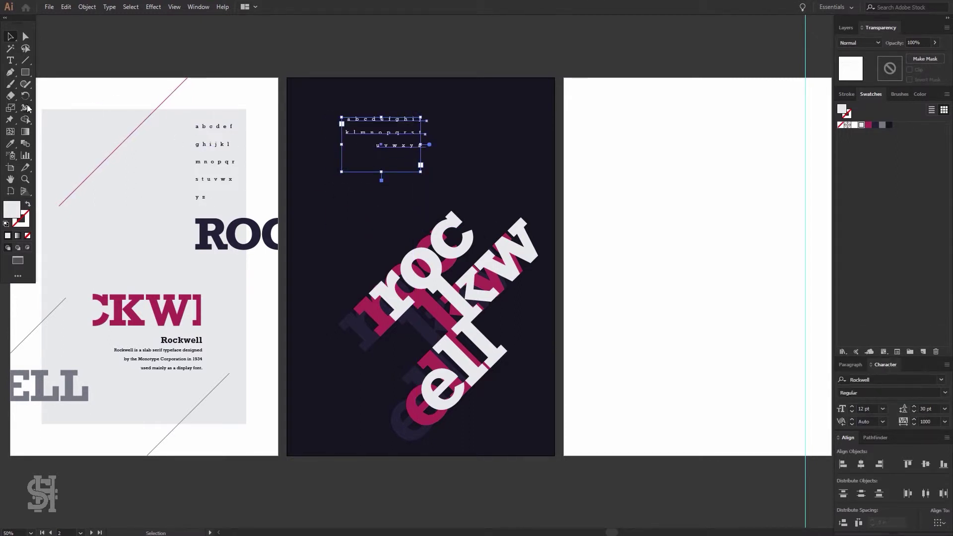
{"action": "left_click", "coordinate": [868, 125]}
{"action": "left_click", "coordinate": [799, 99]}
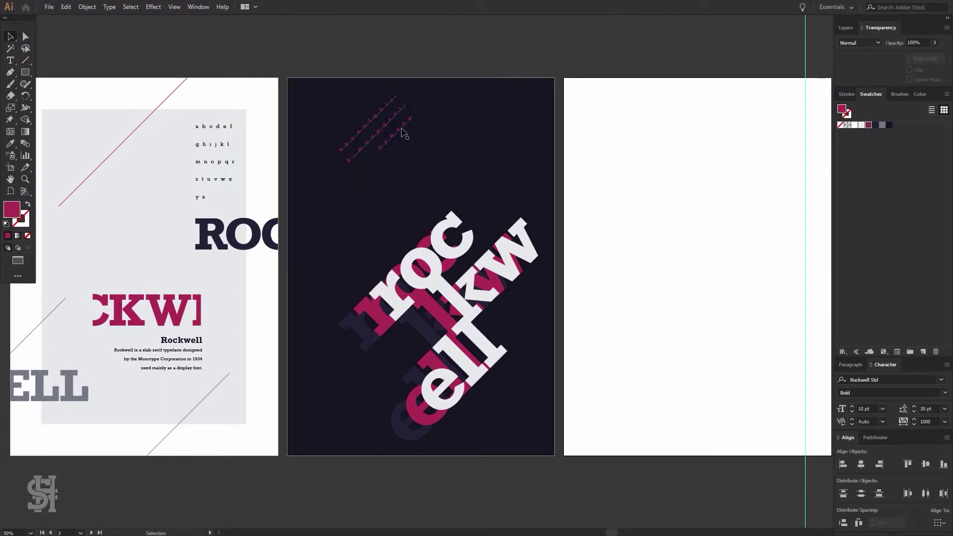
- Position the alphabet above the lettering and place a description copy at the bottom
{"action": "left_click_drag", "start_coordinate": [402, 133], "coordinate": [410, 257]}
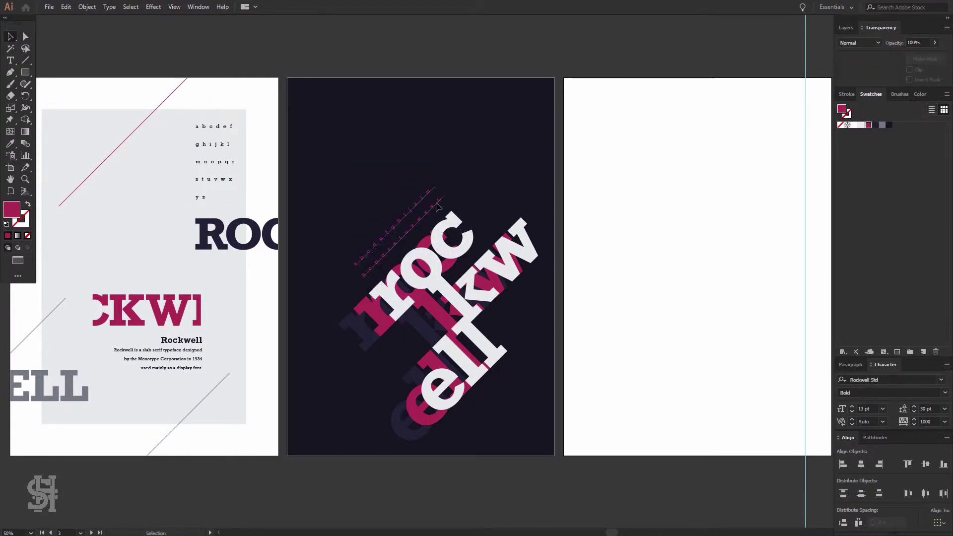
{"action": "left_click", "coordinate": [438, 275], "text": "shift"}
{"action": "left_click_drag", "start_coordinate": [438, 275], "coordinate": [419, 215]}
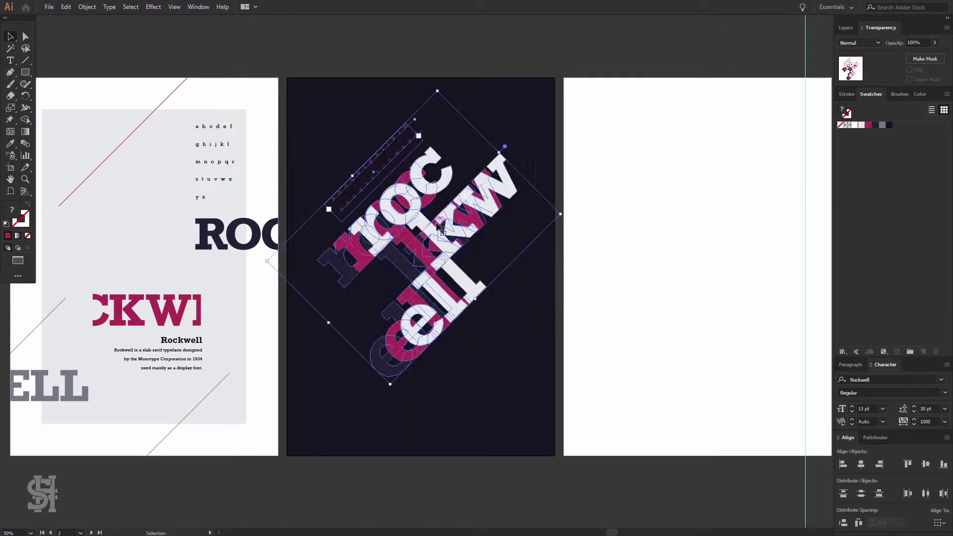
{"action": "left_click_drag", "start_coordinate": [159, 353], "coordinate": [469, 389]}
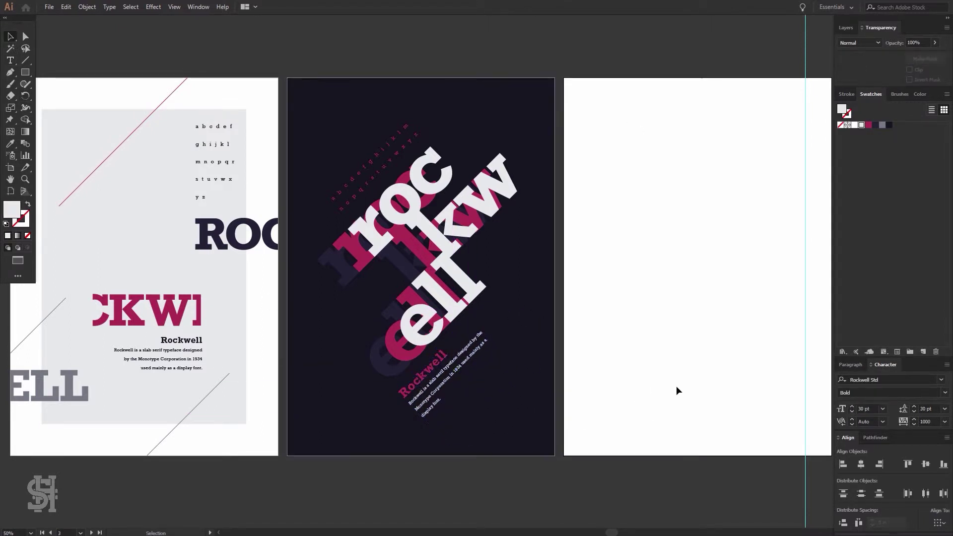
- Loosen the rotated description's line spacing to 24 pt
{"action": "double_click", "coordinate": [460, 370]}
{"action": "triple_click", "coordinate": [461, 370]}
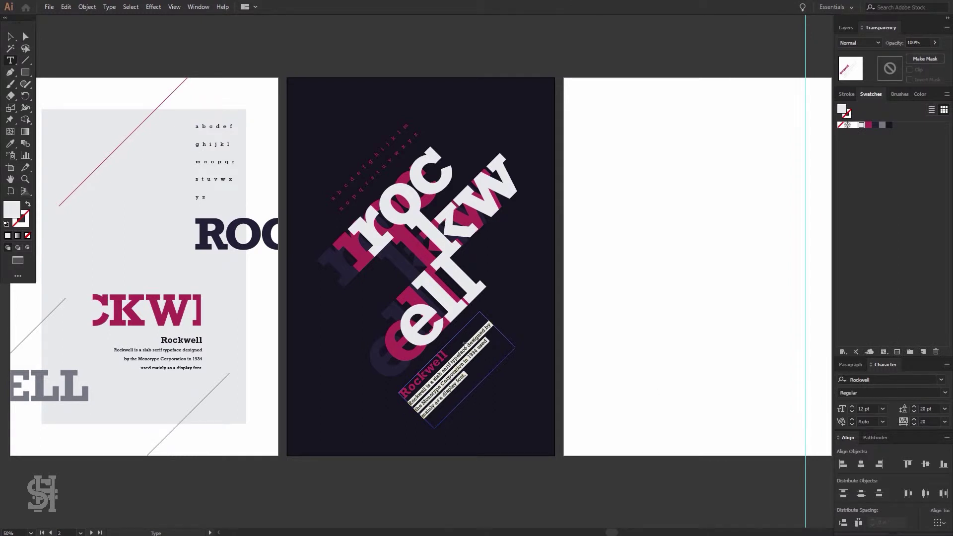
{"action": "left_click_drag", "start_coordinate": [409, 404], "coordinate": [489, 328]}
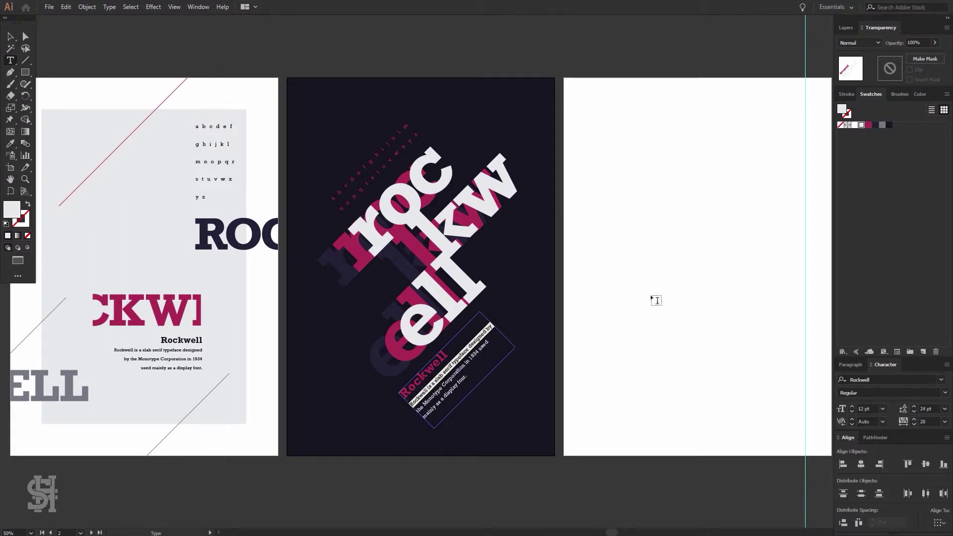
{"action": "key", "text": "Escape"}
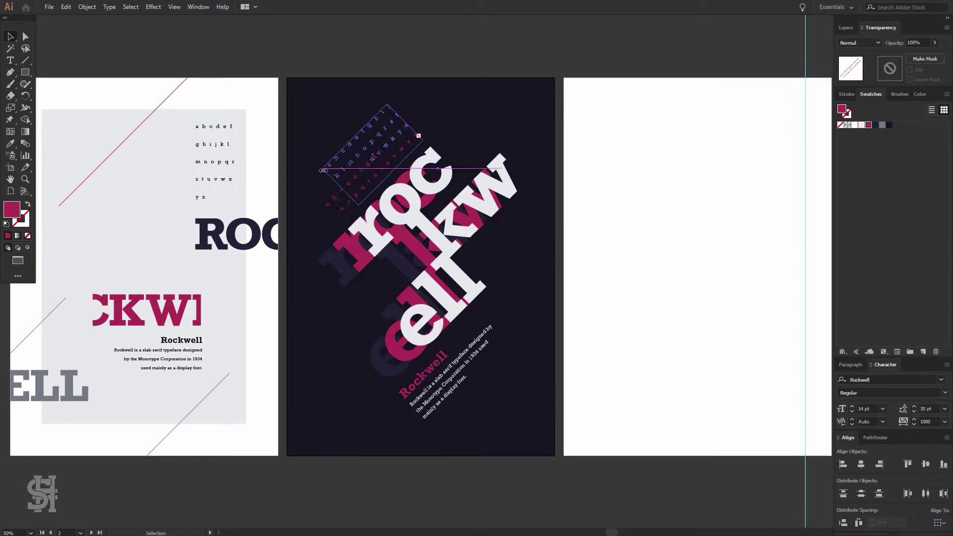
- Nudge the rotated alphabet and type group slightly into their final positions
{"action": "left_click_drag", "start_coordinate": [323, 171], "coordinate": [338, 182]}
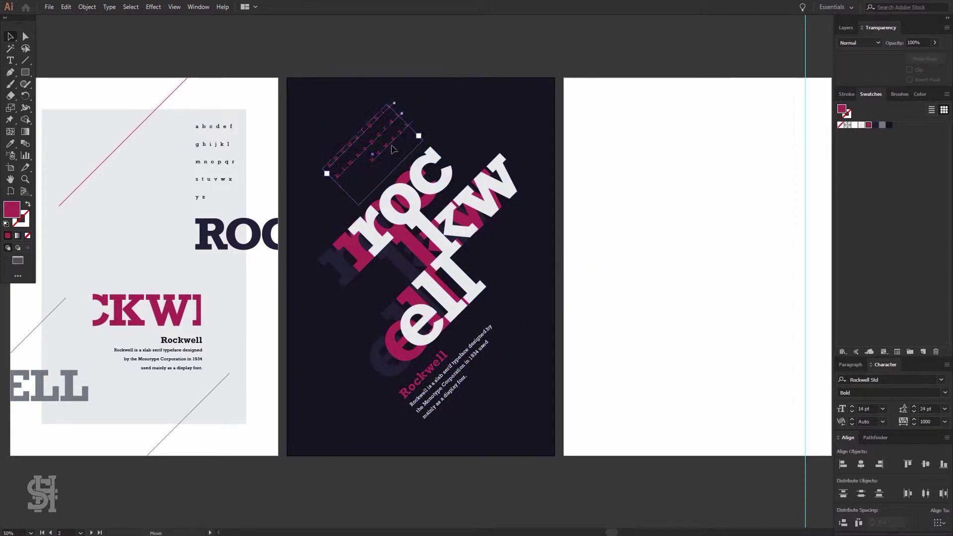
{"action": "left_click", "coordinate": [514, 126]}
{"action": "left_click_drag", "start_coordinate": [372, 428], "coordinate": [376, 432]}
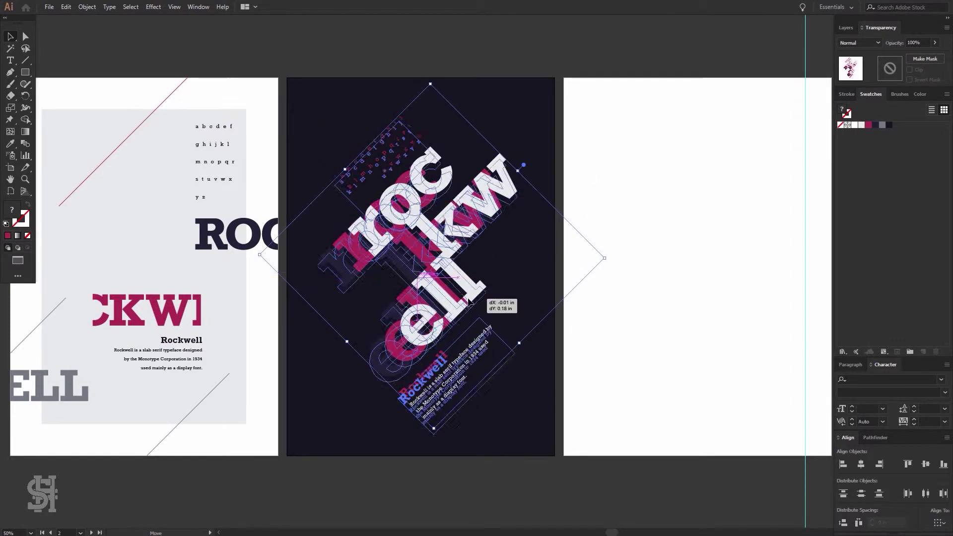
{"action": "left_click", "coordinate": [641, 119]}
{"action": "key", "text": "ctrl+z"}
{"action": "left_click", "coordinate": [615, 220]}
{"action": "scroll", "coordinate": [615, 220], "scroll_direction": "right", "scroll_amount": 3}
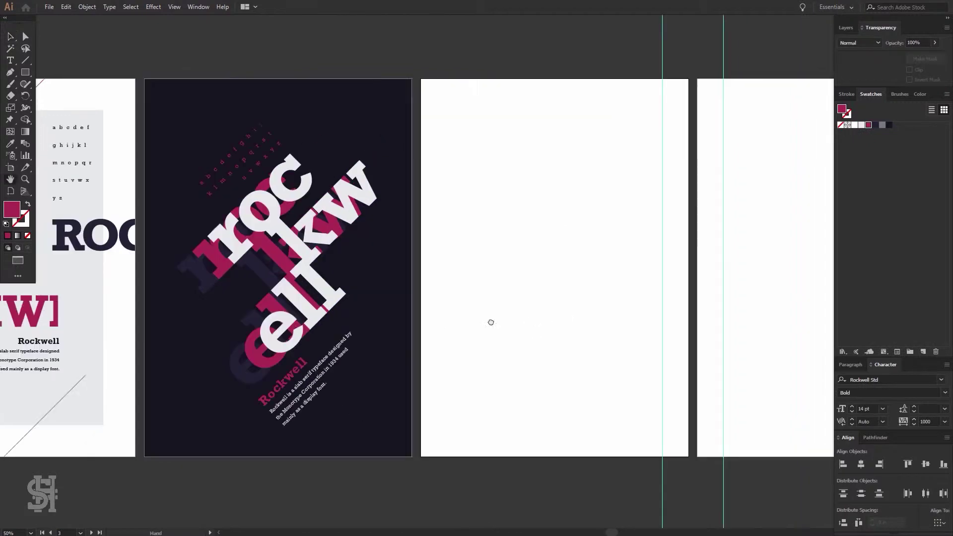
{"action": "scroll", "coordinate": [490, 321], "scroll_direction": "right", "scroll_amount": 2}
- Copy the alphabet and description block onto the third artboard and centre it
{"action": "left_click_drag", "start_coordinate": [149, 297], "coordinate": [325, 291]}
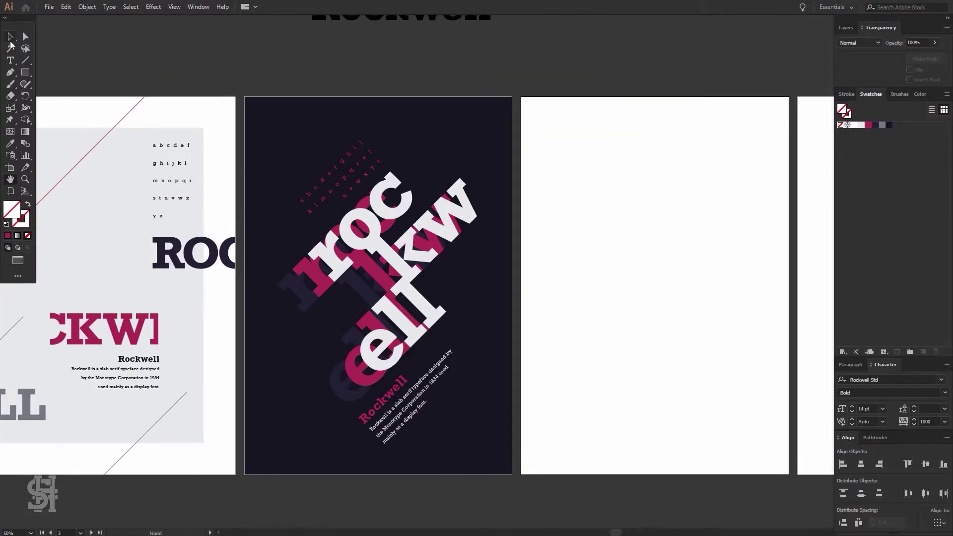
{"action": "key", "text": "v"}
{"action": "left_click_drag", "start_coordinate": [213, 134], "coordinate": [69, 437]}
{"action": "left_click_drag", "start_coordinate": [116, 229], "coordinate": [659, 230]}
{"action": "left_click", "coordinate": [202, 214]}
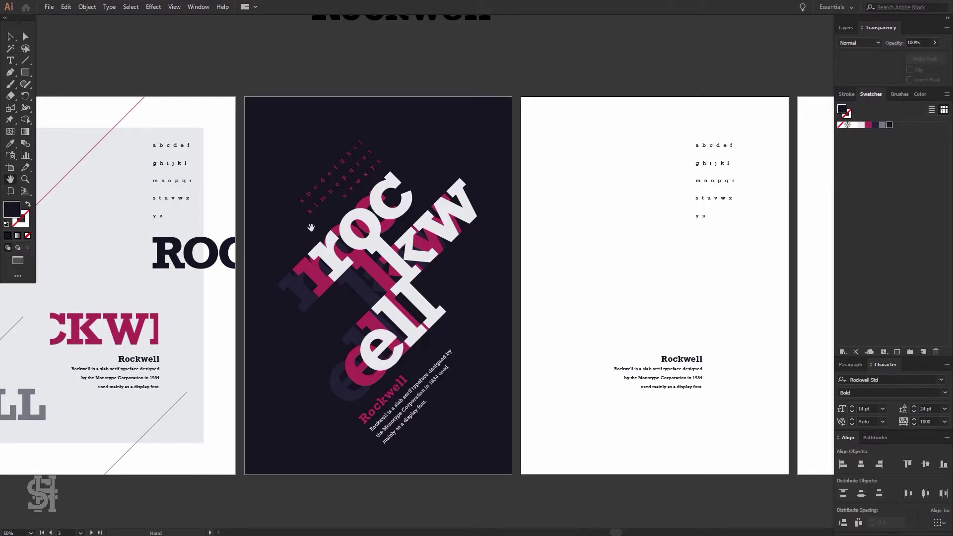
{"action": "left_click_drag", "start_coordinate": [310, 227], "coordinate": [159, 227]}
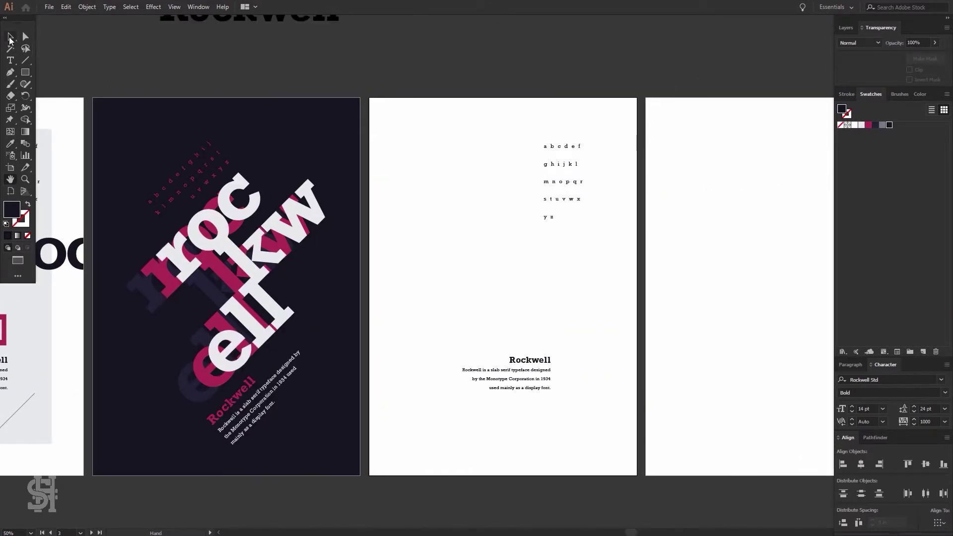
{"action": "left_click_drag", "start_coordinate": [561, 204], "coordinate": [468, 243]}
- Centre-align the text, set the description to 13 pt, and enlarge the heading in magenta
{"action": "left_click", "coordinate": [507, 360]}
{"action": "left_click", "coordinate": [853, 345]}
{"action": "left_click", "coordinate": [860, 361]}
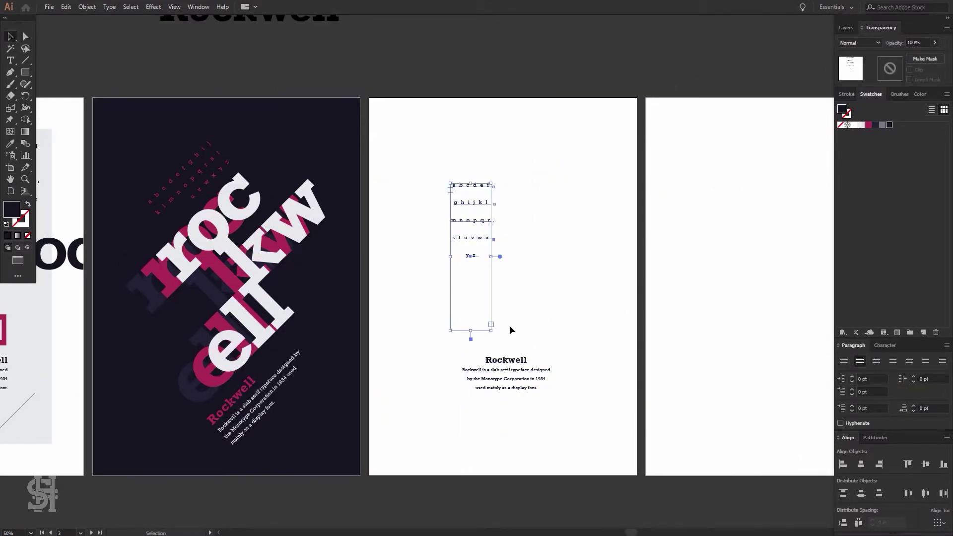
{"action": "left_click", "coordinate": [885, 345]}
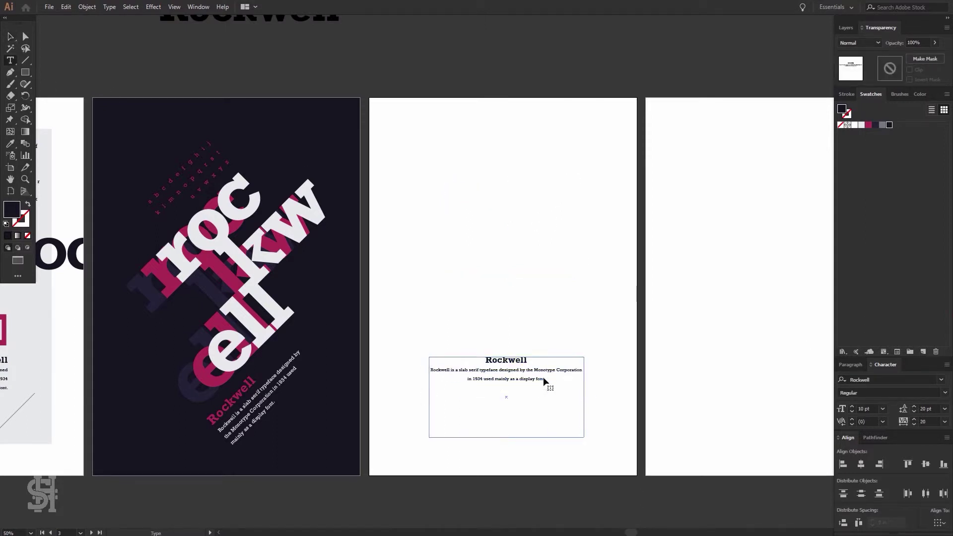
{"action": "left_click", "coordinate": [852, 406]}
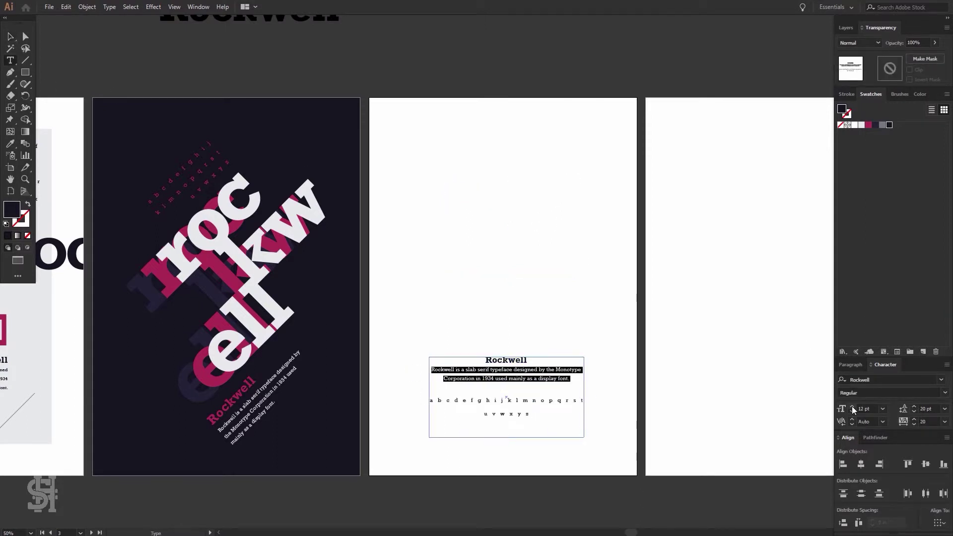
{"action": "left_click_drag", "start_coordinate": [527, 360], "coordinate": [440, 359]}
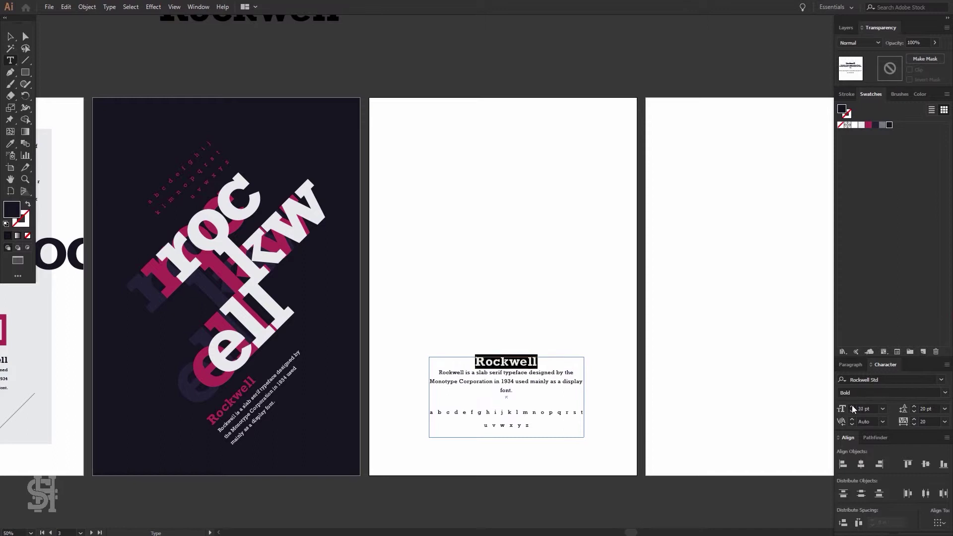
{"action": "left_click_drag", "start_coordinate": [571, 361], "coordinate": [453, 361]}
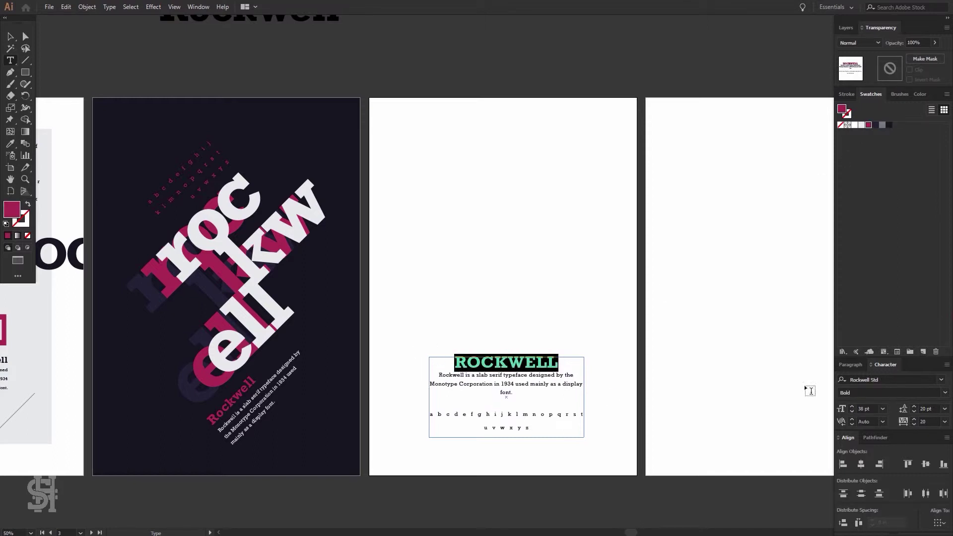
{"action": "key", "text": "Escape"}
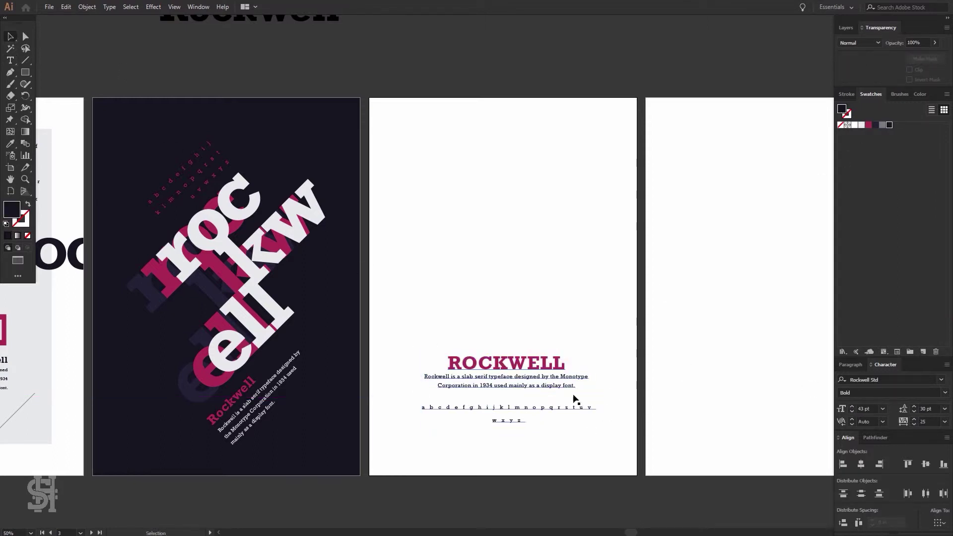
- Increase the body paragraph's line spacing and draw a dark band across the poster
{"action": "triple_click", "coordinate": [500, 377]}
{"action": "left_click", "coordinate": [914, 408]}
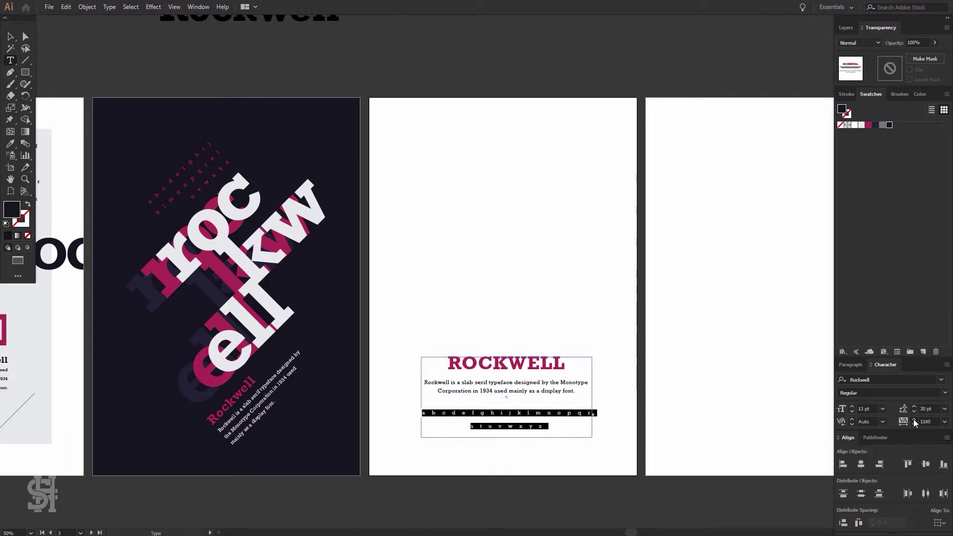
{"action": "key", "text": "Escape"}
{"action": "left_click", "coordinate": [511, 212]}
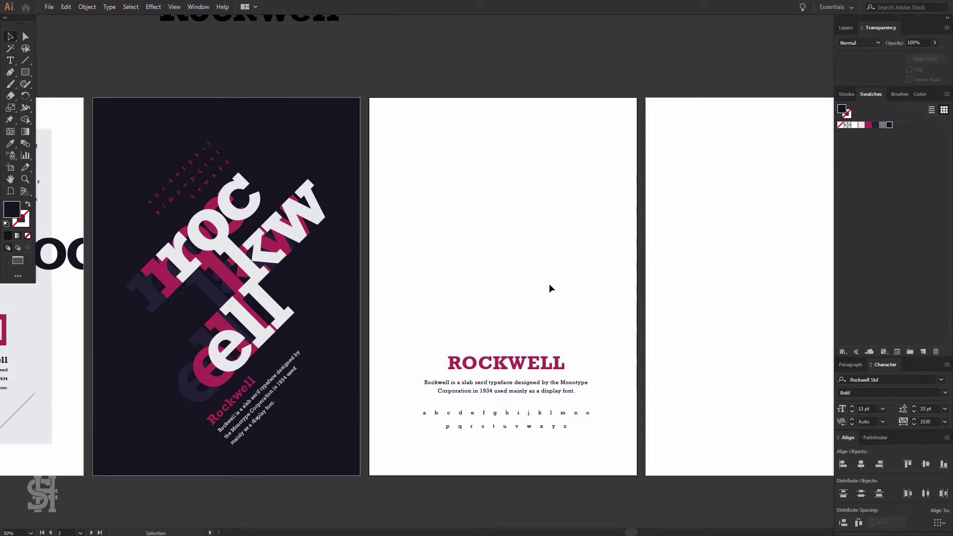
{"action": "left_click_drag", "start_coordinate": [634, 258], "coordinate": [637, 259]}
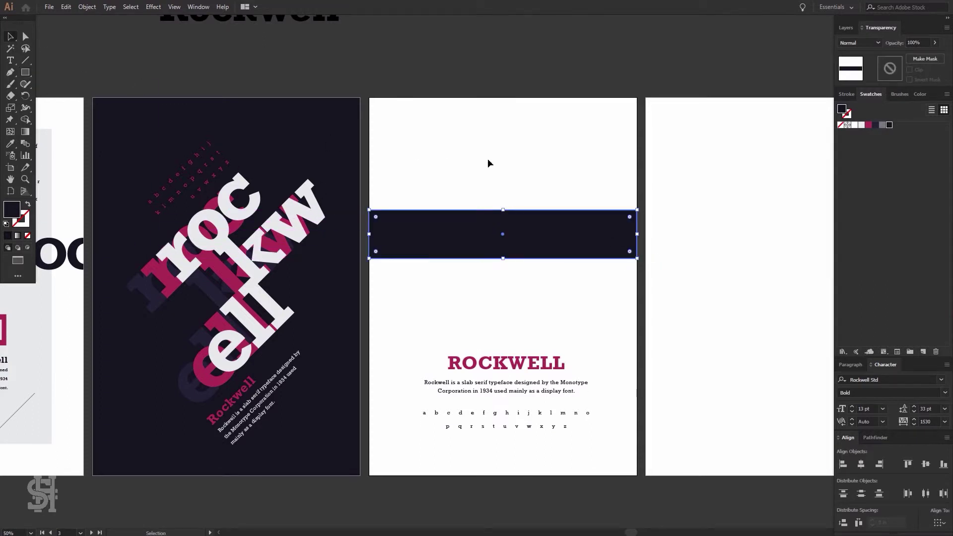
- Delete the dark band and enlarge the R into a big grey letter
{"action": "key", "text": "Delete"}
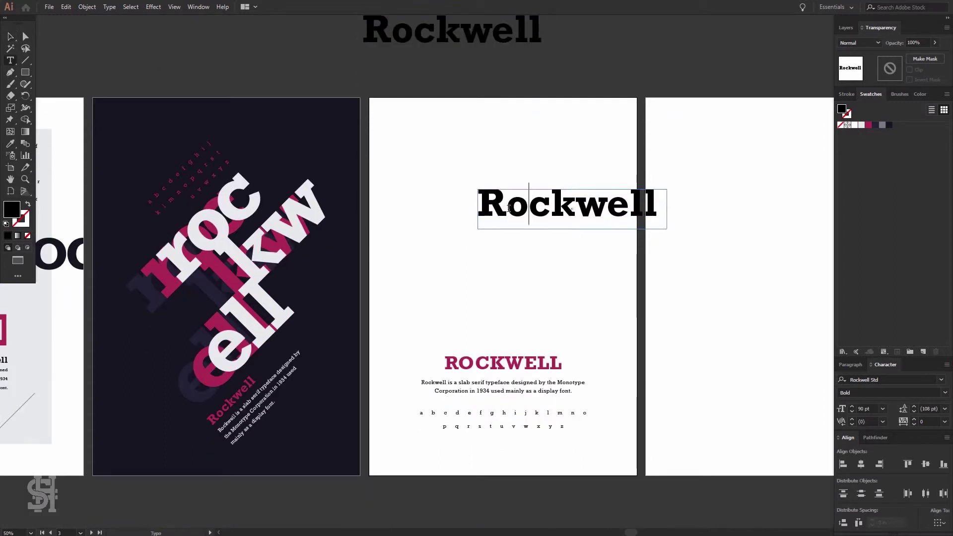
{"action": "mouse_move", "coordinate": [504, 214]}
{"action": "left_mouse_down"}
{"action": "mouse_move", "coordinate": [624, 293]}
{"action": "mouse_move", "coordinate": [632, 315]}
{"action": "left_mouse_up"}
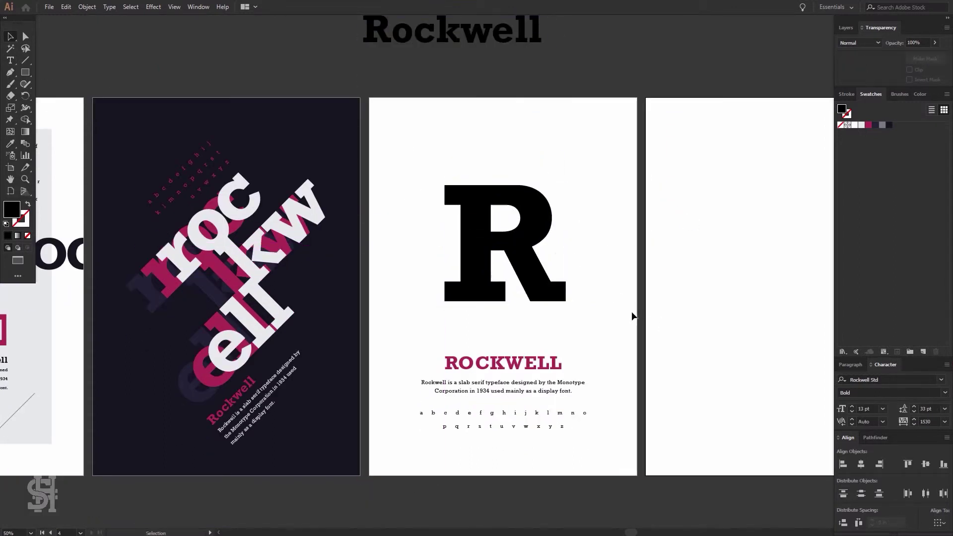
{"action": "left_click", "coordinate": [887, 125]}
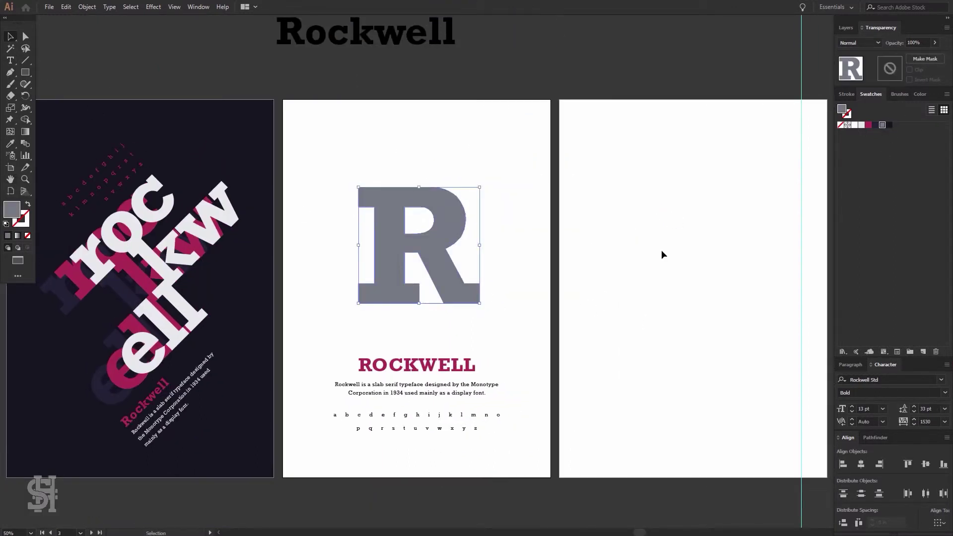
{"action": "left_click_drag", "start_coordinate": [479, 303], "coordinate": [490, 314]}
{"action": "left_click", "coordinate": [445, 367]}
{"action": "double_click", "coordinate": [446, 366]}
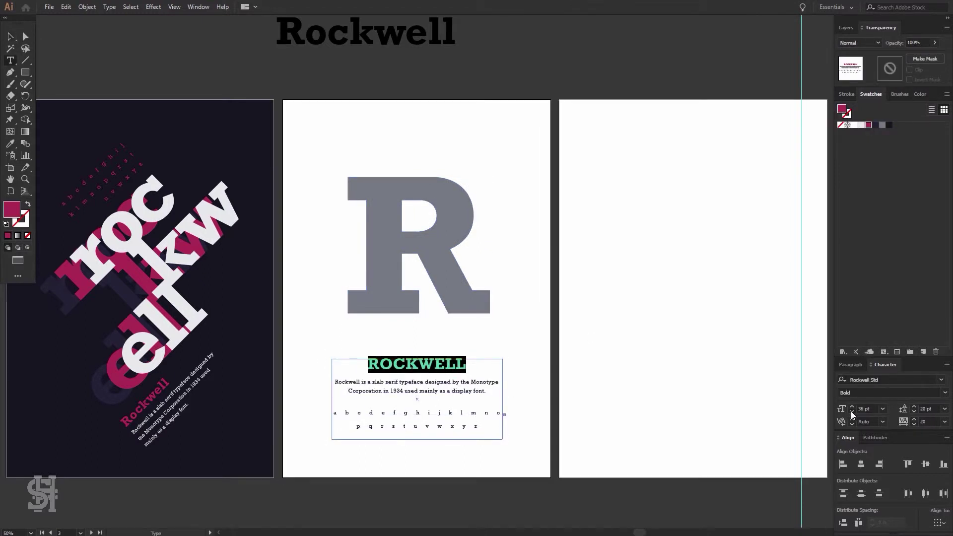
{"action": "left_click", "coordinate": [244, 106], "text": "ctrl"}
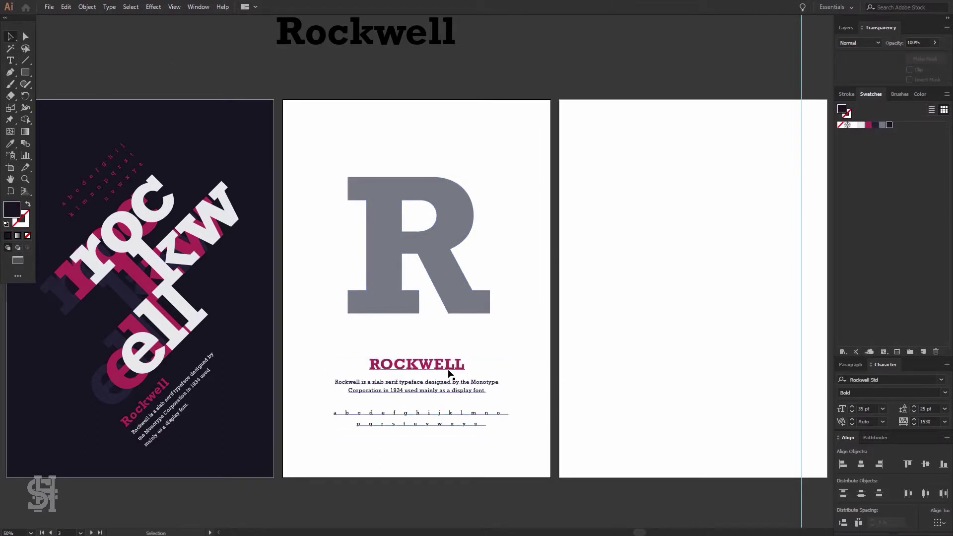
- Bring in the light grey background rectangle and send it behind the poster text
{"action": "mouse_move", "coordinate": [238, 144]}
{"action": "left_mouse_down"}
{"action": "mouse_move", "coordinate": [514, 145]}
{"action": "mouse_move", "coordinate": [591, 123]}
{"action": "left_mouse_up"}
{"action": "key", "text": "Delete"}
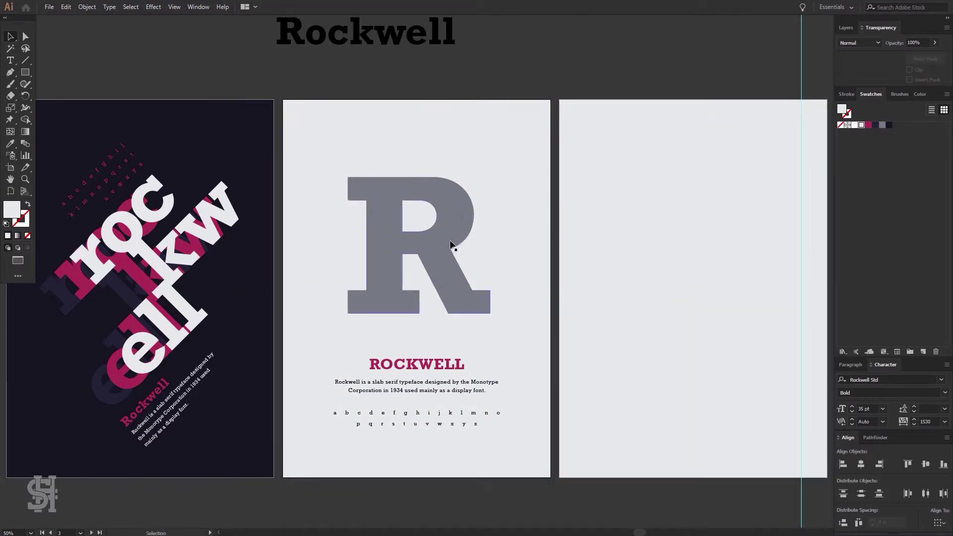
{"action": "scroll", "coordinate": [432, 314], "scroll_direction": "up", "scroll_amount": 2}
- Place an R copy above the artboards and back it with navy-pink-navy stripes
{"action": "left_click_drag", "start_coordinate": [432, 315], "coordinate": [455, 92]}
{"action": "scroll", "coordinate": [455, 100], "scroll_direction": "up", "scroll_amount": 2}
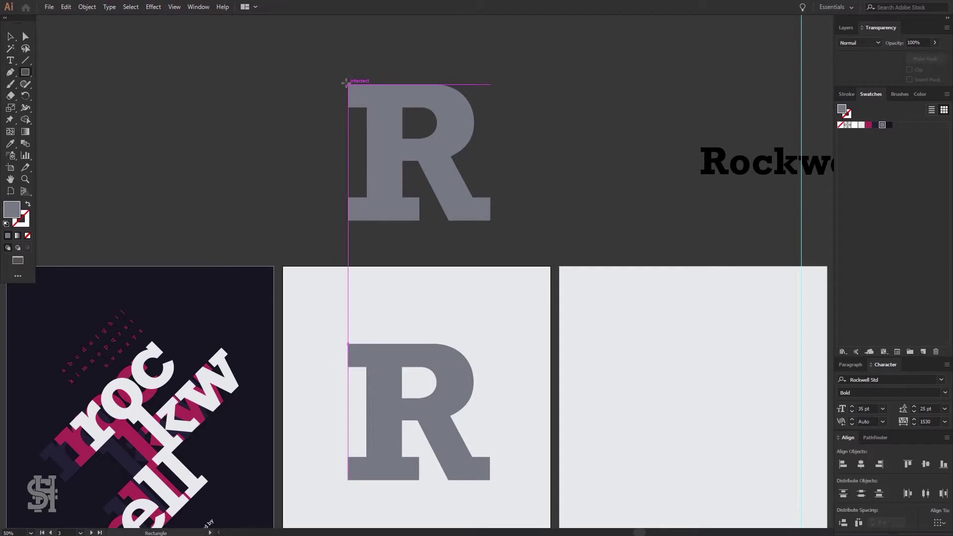
{"action": "left_click_drag", "start_coordinate": [346, 83], "coordinate": [535, 131]}
{"action": "key", "text": "i"}
{"action": "left_click", "coordinate": [20, 298]}
{"action": "mouse_move", "coordinate": [392, 114]}
{"action": "left_mouse_down"}
{"action": "mouse_move", "coordinate": [392, 158]}
{"action": "mouse_move", "coordinate": [523, 197]}
{"action": "mouse_move", "coordinate": [328, 195]}
{"action": "left_mouse_up"}
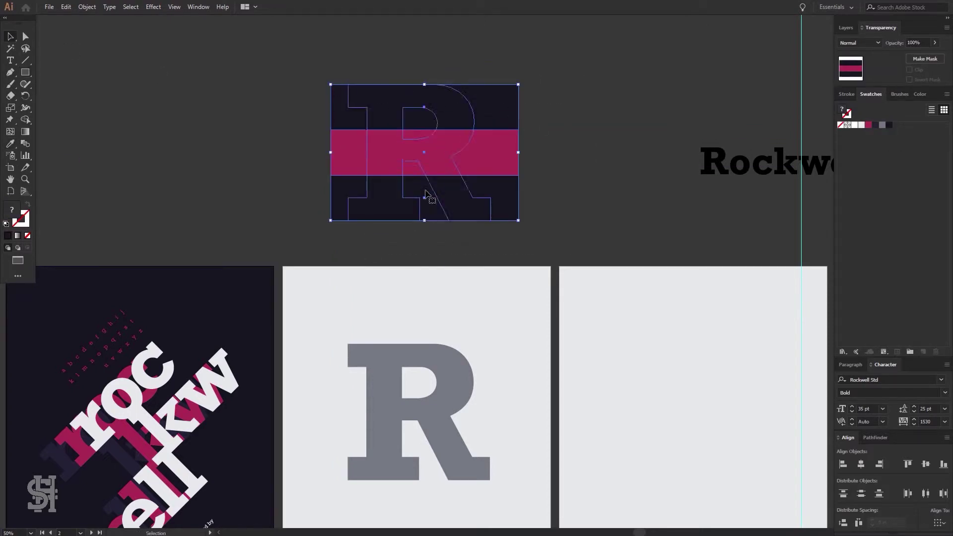
- Copy the striped block, rotate it 45° and scale it into a larger diamond
{"action": "left_click_drag", "start_coordinate": [337, 233], "coordinate": [360, 163]}
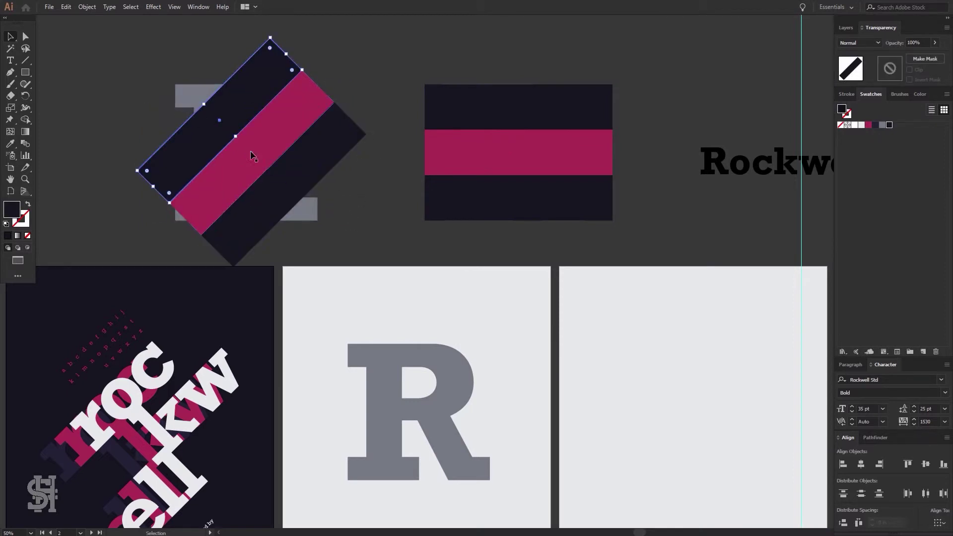
{"action": "left_click_drag", "start_coordinate": [300, 200], "coordinate": [323, 208]}
{"action": "left_click", "coordinate": [184, 218]}
{"action": "left_click", "coordinate": [228, 90], "text": "shift"}
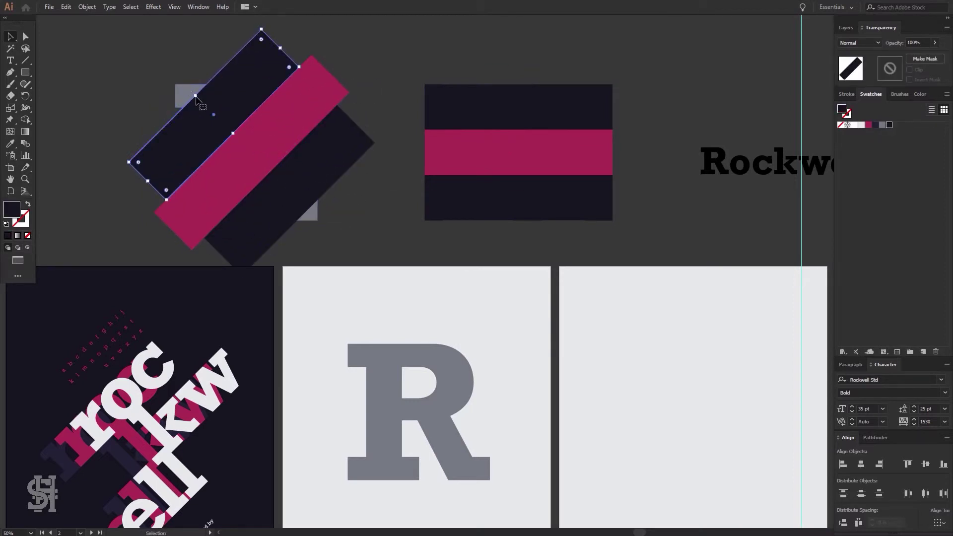
{"action": "left_click_drag", "start_coordinate": [194, 96], "coordinate": [179, 80]}
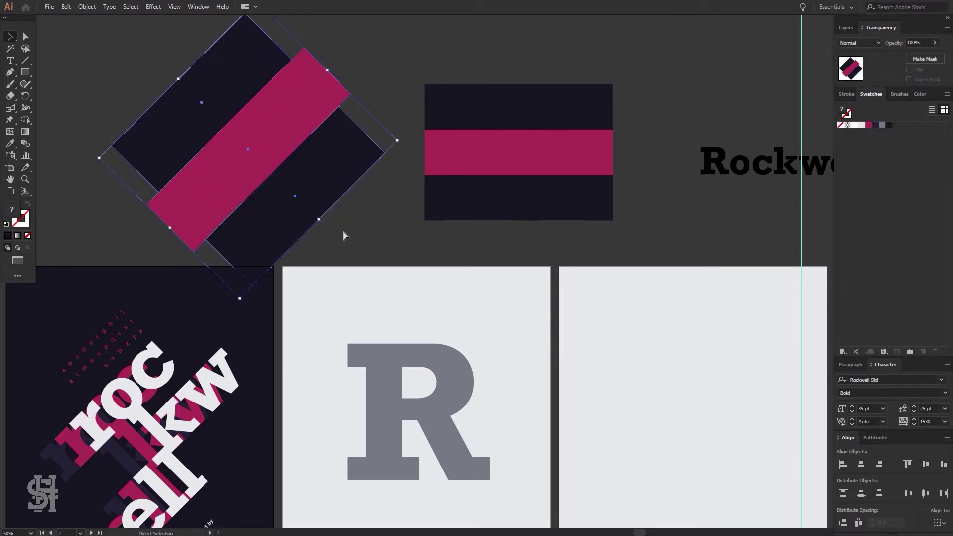
- Bring grey R copies in front of the diamond and the flat striped block
{"action": "key", "text": "ctrl+shift+bracketleft"}
{"action": "left_click_drag", "start_coordinate": [421, 81], "coordinate": [424, 232]}
{"action": "key", "text": "ctrl+shift+bracketleft"}
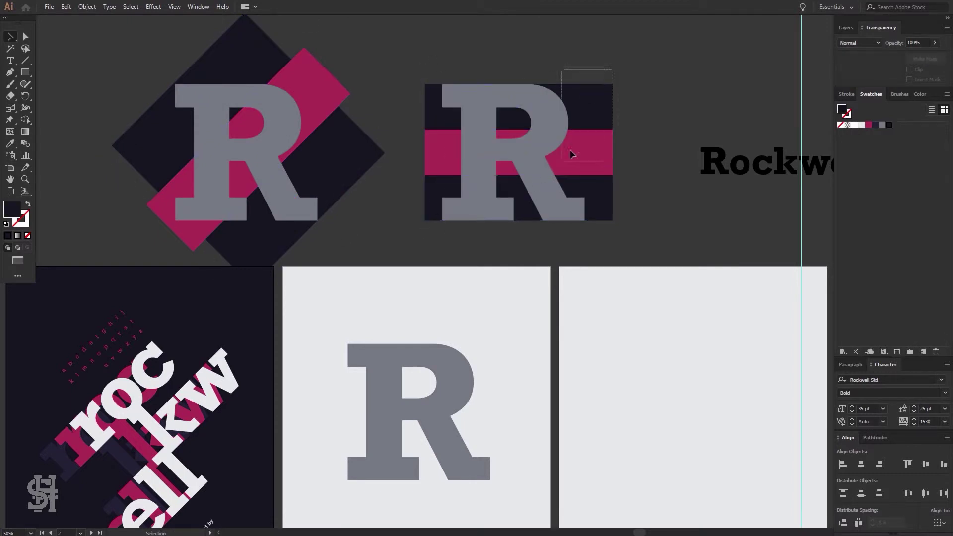
{"action": "left_click_drag", "start_coordinate": [645, 64], "coordinate": [424, 230]}
- Duplicate the diamond R, rotate the copy 90°, and move it up-left
{"action": "left_click_drag", "start_coordinate": [237, 259], "coordinate": [734, 259]}
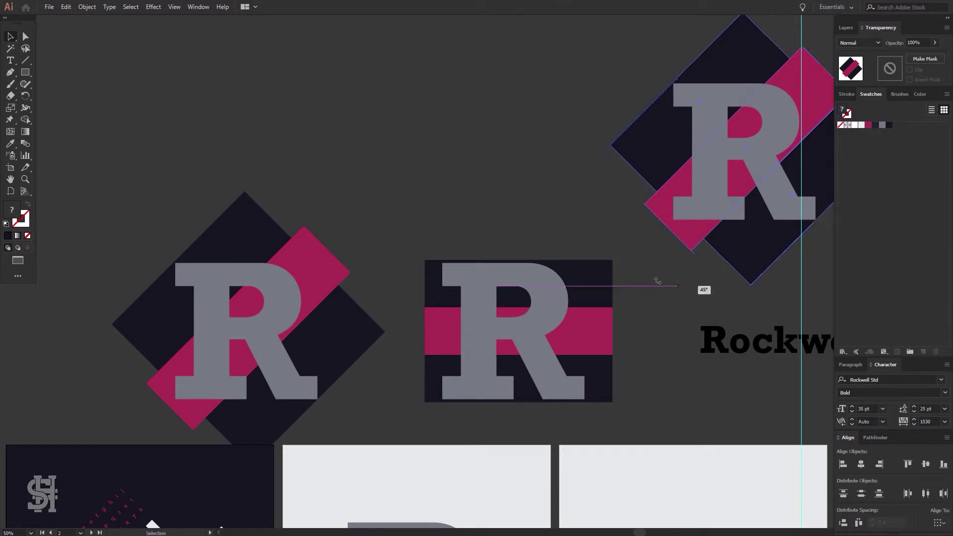
{"action": "mouse_move", "coordinate": [657, 281]}
{"action": "left_mouse_down"}
{"action": "mouse_move", "coordinate": [723, 251]}
{"action": "mouse_move", "coordinate": [612, 257]}
{"action": "left_mouse_up"}
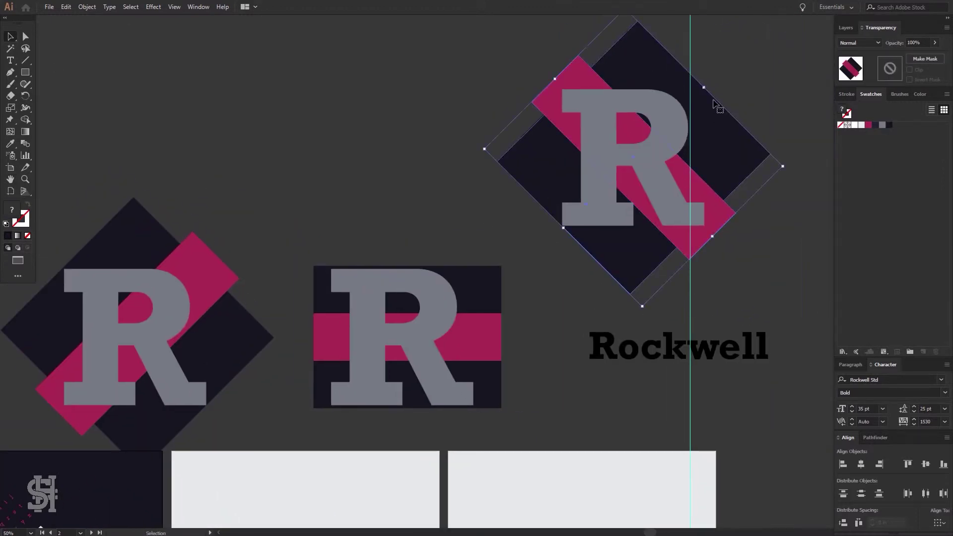
{"action": "left_click_drag", "start_coordinate": [685, 105], "coordinate": [502, 101]}
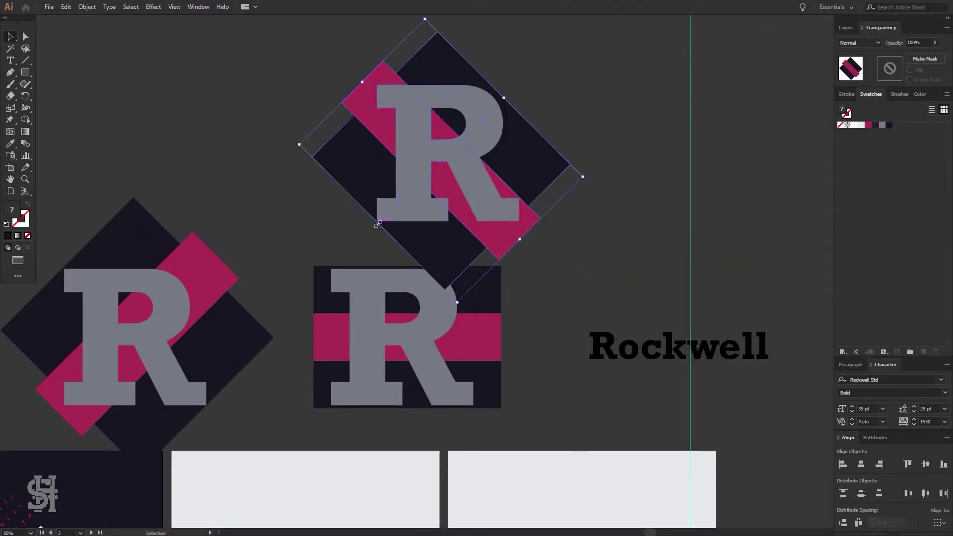
{"action": "left_click_drag", "start_coordinate": [469, 174], "coordinate": [457, 156]}
{"action": "left_click", "coordinate": [875, 437]}
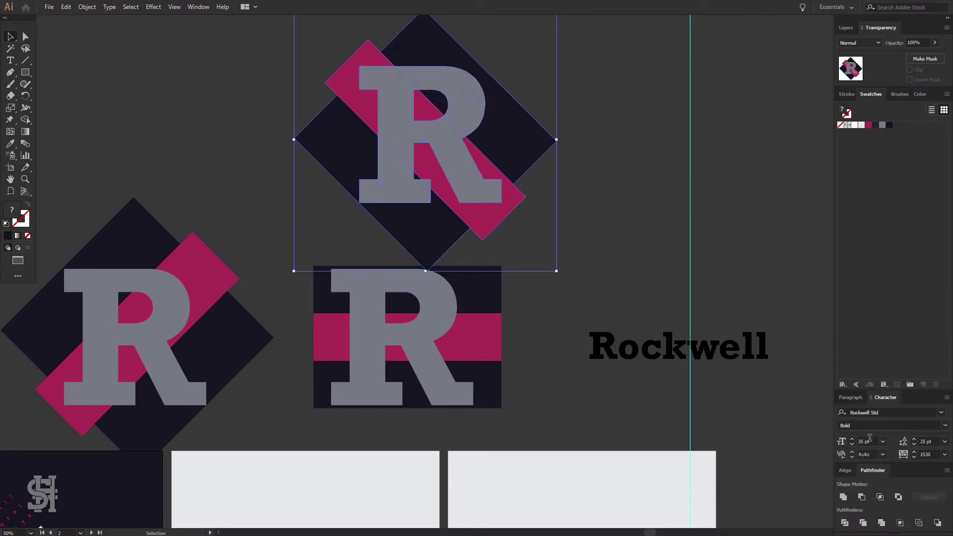
- Trim the flipped diamond copy and delete the leftover diamond and stripe pieces
{"action": "left_click", "coordinate": [862, 528]}
{"action": "key", "text": "a"}
{"action": "left_click", "coordinate": [288, 140]}
{"action": "key", "text": "Delete"}
{"action": "left_click", "coordinate": [433, 112]}
{"action": "key", "text": "Delete"}
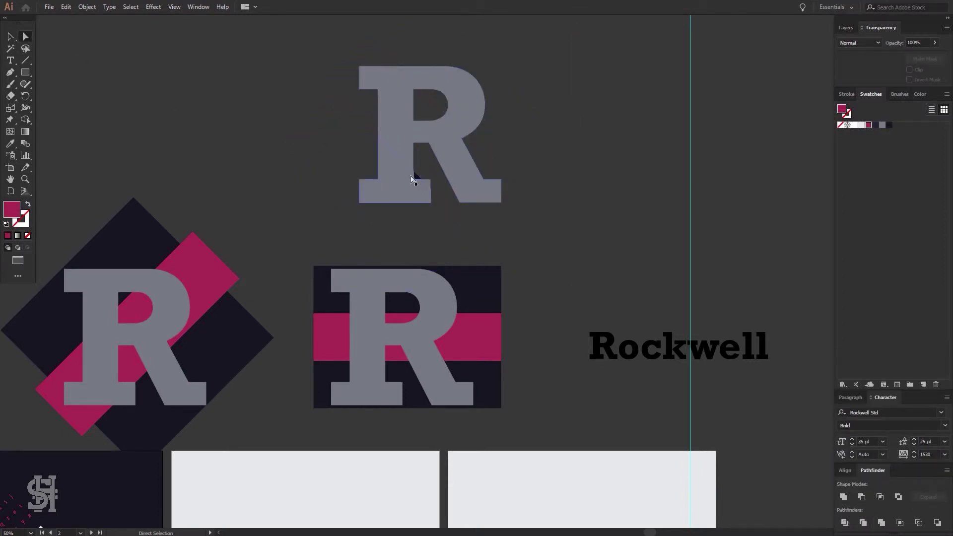
- Colour the R's lower-left piece pink and its bowl navy, keeping the body grey
{"action": "left_click", "coordinate": [866, 125]}
{"action": "left_click", "coordinate": [419, 171]}
{"action": "left_click", "coordinate": [875, 126]}
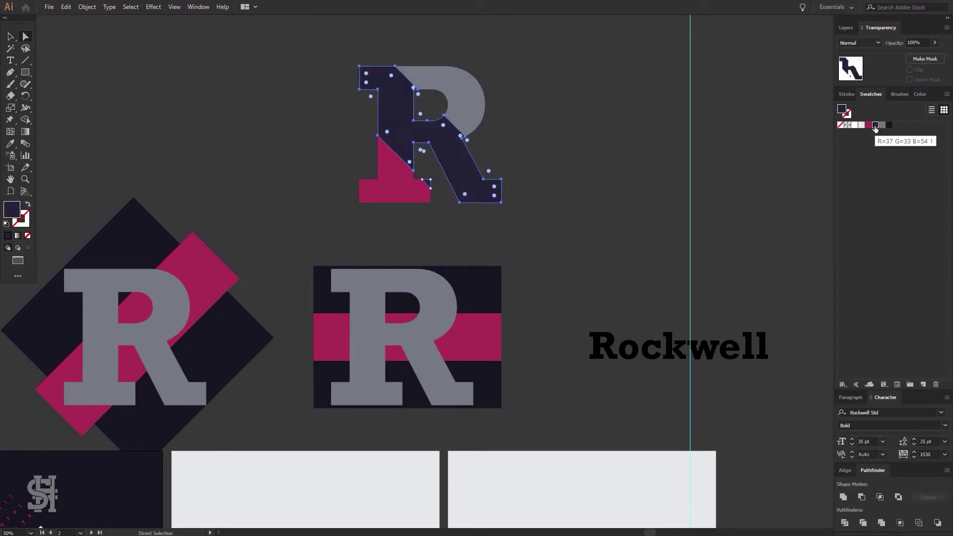
{"action": "left_click", "coordinate": [889, 125]}
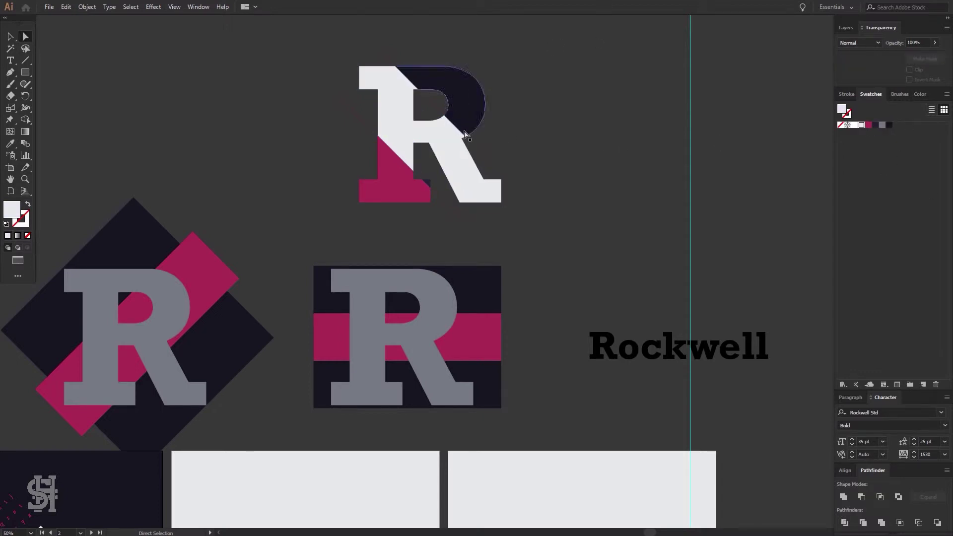
{"action": "key", "text": "ctrl+z"}
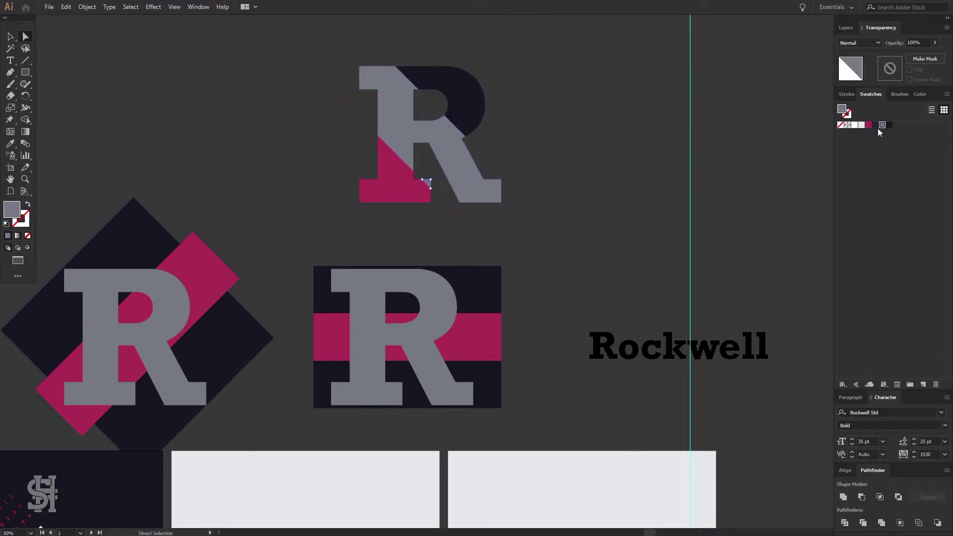
- Move the two-tone R down onto the posters, then across to the right light poster
{"action": "key", "text": "v"}
{"action": "left_click_drag", "start_coordinate": [466, 196], "coordinate": [396, 336]}
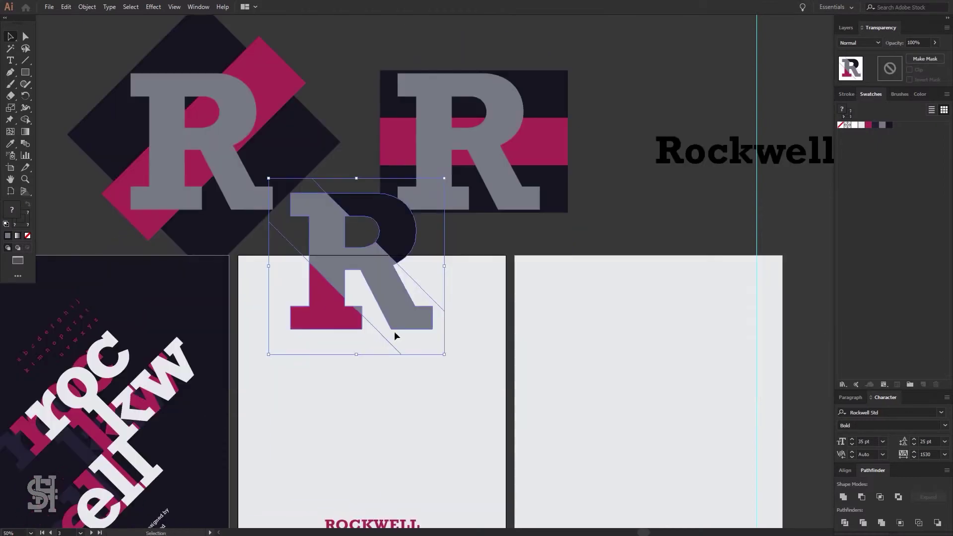
{"action": "scroll", "coordinate": [396, 336], "scroll_direction": "down", "scroll_amount": 2}
{"action": "key", "text": "a"}
{"action": "left_click_drag", "start_coordinate": [338, 251], "coordinate": [313, 270]}
{"action": "left_click_drag", "start_coordinate": [422, 443], "coordinate": [423, 443]}
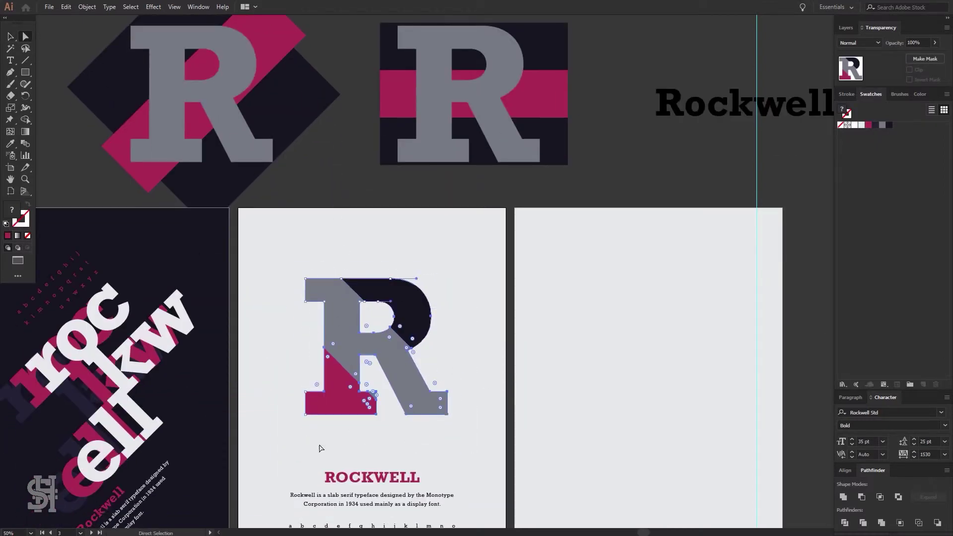
{"action": "scroll", "coordinate": [319, 446], "scroll_direction": "down", "scroll_amount": 4}
{"action": "scroll", "coordinate": [262, 266], "scroll_direction": "up", "scroll_amount": 1}
{"action": "key", "text": "v"}
{"action": "left_click_drag", "start_coordinate": [349, 348], "coordinate": [618, 347]}
- Delete the diamond backing behind the left R and colour its lower-leg pieces pink
{"action": "scroll", "coordinate": [366, 272], "scroll_direction": "up", "scroll_amount": 5}
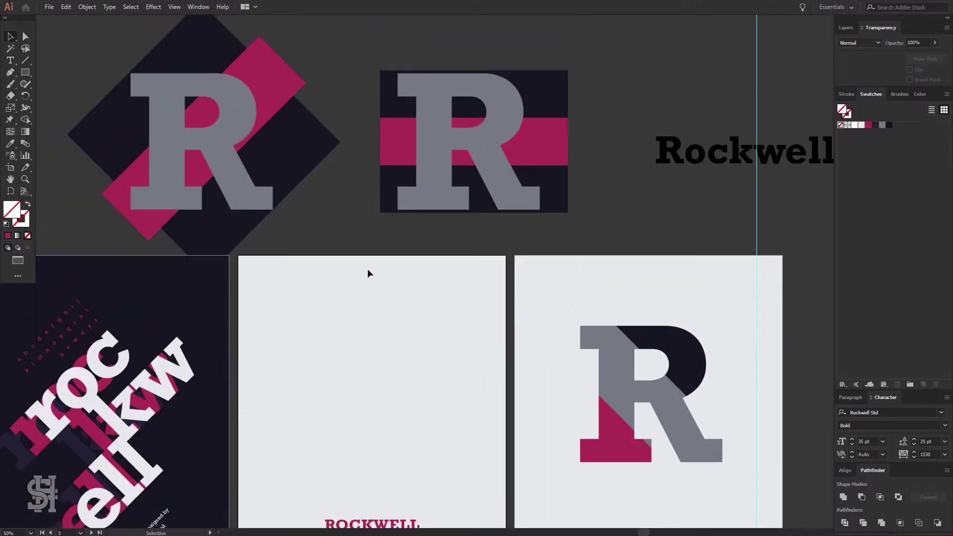
{"action": "scroll", "coordinate": [366, 272], "scroll_direction": "up", "scroll_amount": 1}
{"action": "left_click", "coordinate": [193, 126]}
{"action": "key", "text": "a"}
{"action": "key", "text": "Delete"}
{"action": "key", "text": "Delete"}
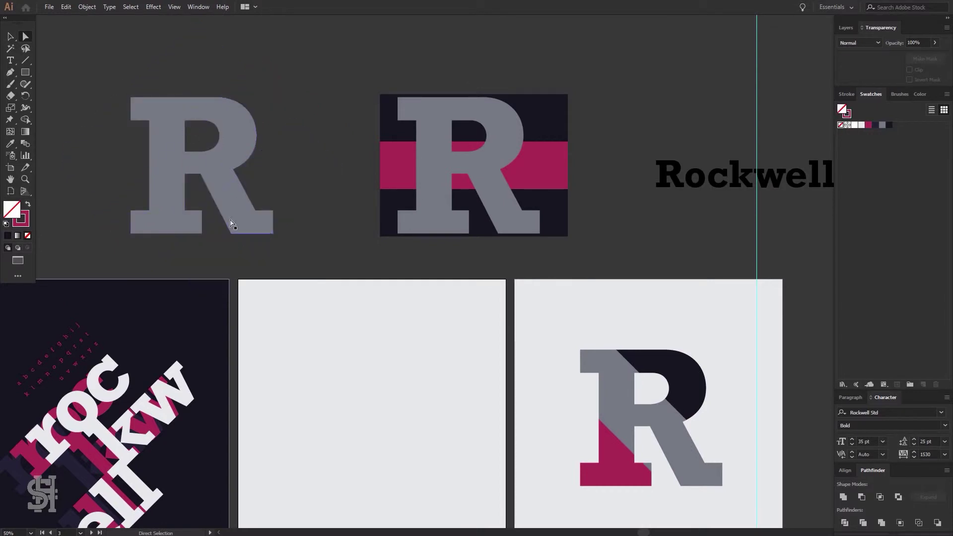
{"action": "left_click", "coordinate": [868, 125]}
{"action": "left_click", "coordinate": [263, 121]}
- Fill the main R piece navy and offset it diagonally up-right from the grey and pink pieces
{"action": "left_click", "coordinate": [875, 124]}
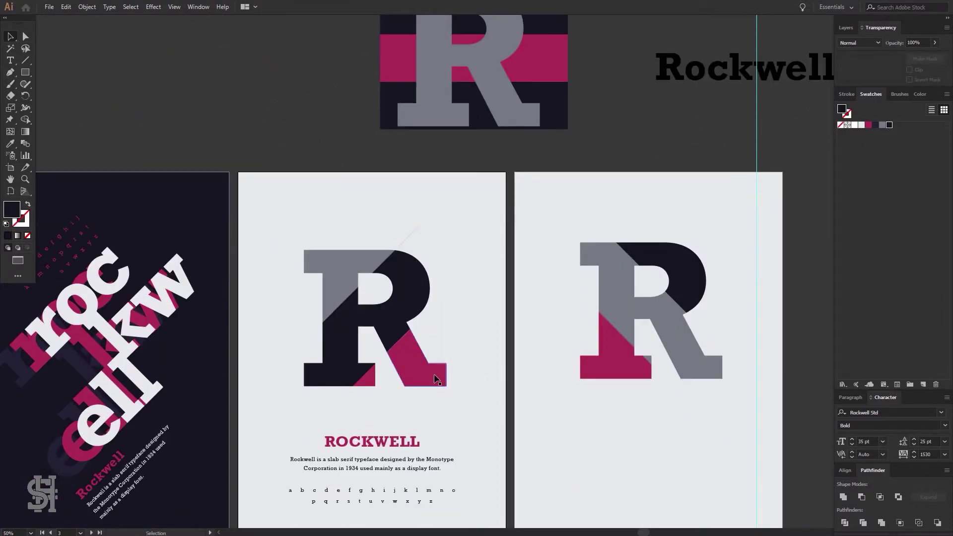
{"action": "left_click_drag", "start_coordinate": [416, 287], "coordinate": [434, 270]}
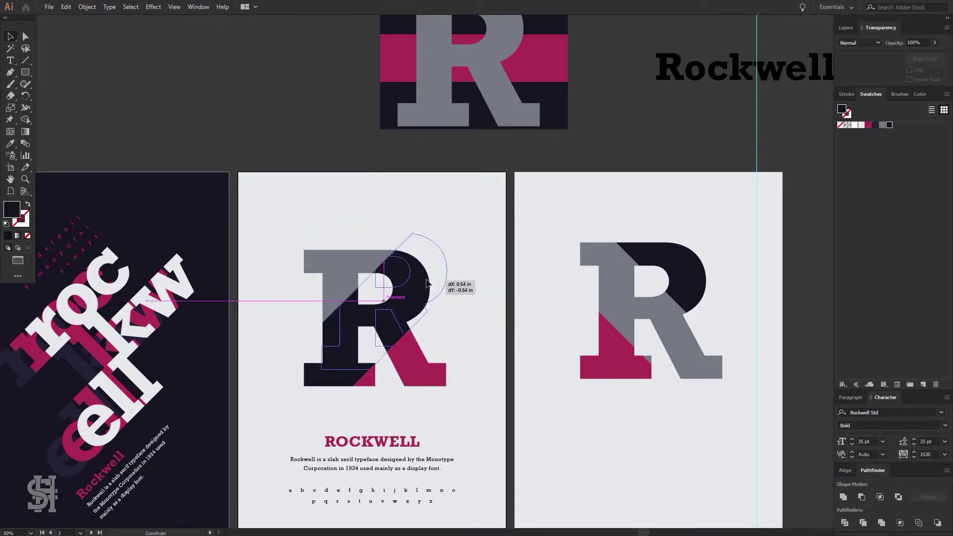
{"action": "left_click_drag", "start_coordinate": [414, 361], "coordinate": [368, 386]}
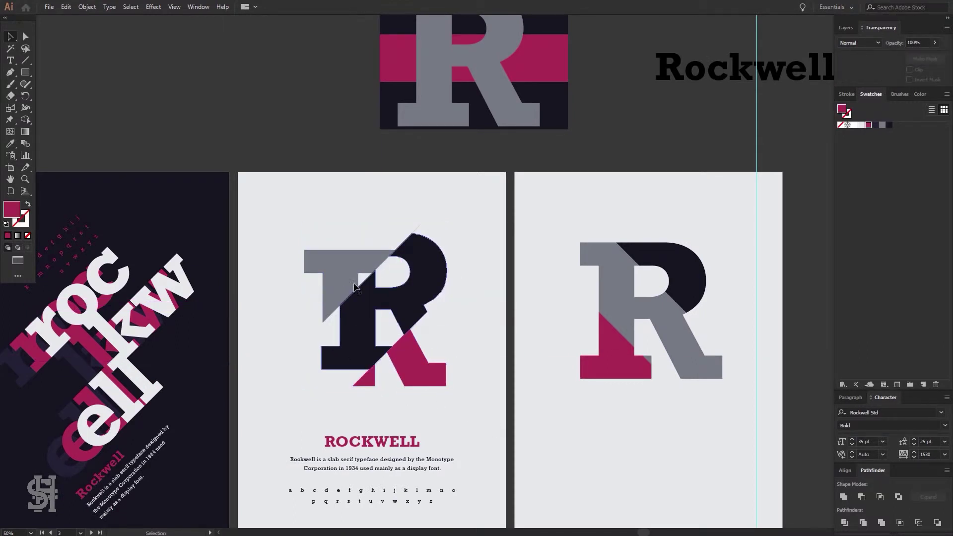
{"action": "left_click", "coordinate": [425, 379]}
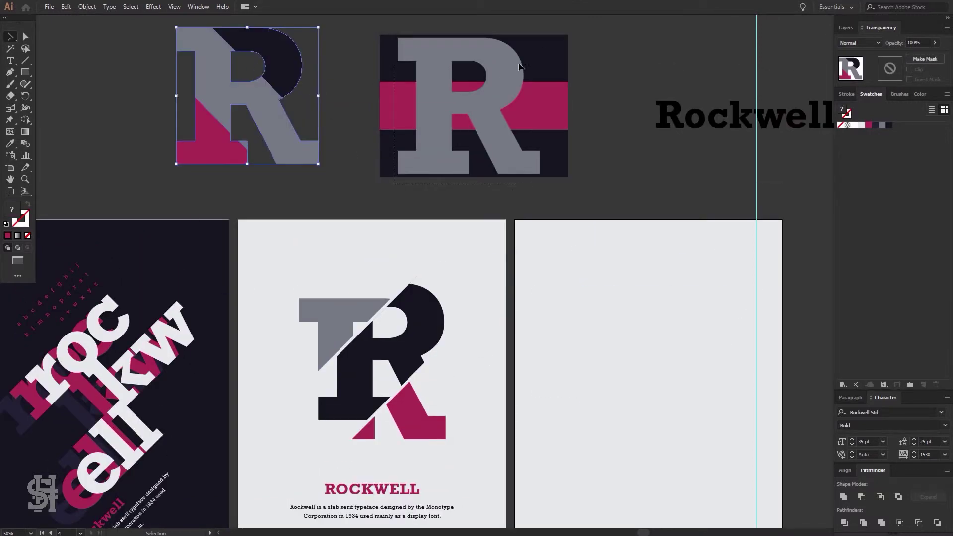
{"action": "left_click_drag", "start_coordinate": [519, 66], "coordinate": [521, 67]}
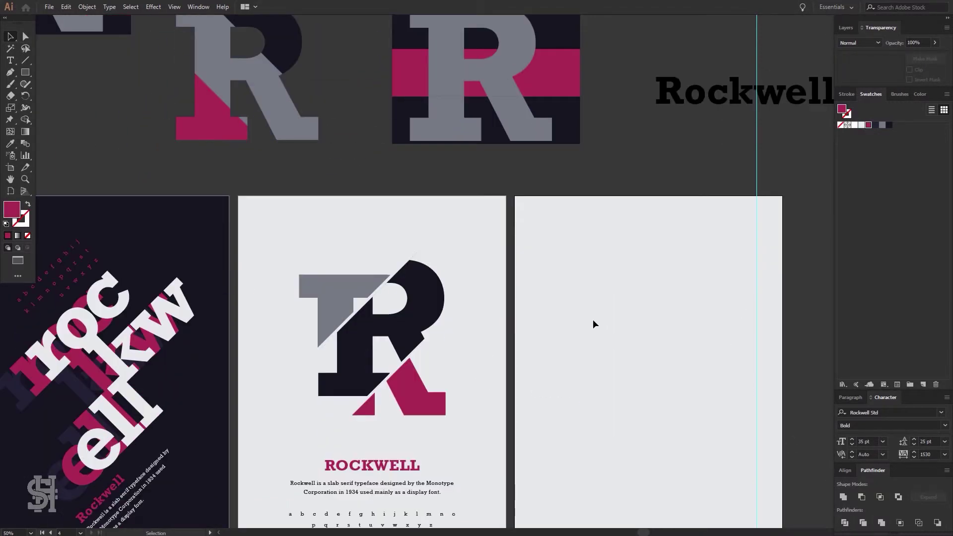
- Rearrange the split R's pink pieces and shift its grey top piece to the right
{"action": "key", "text": "Delete"}
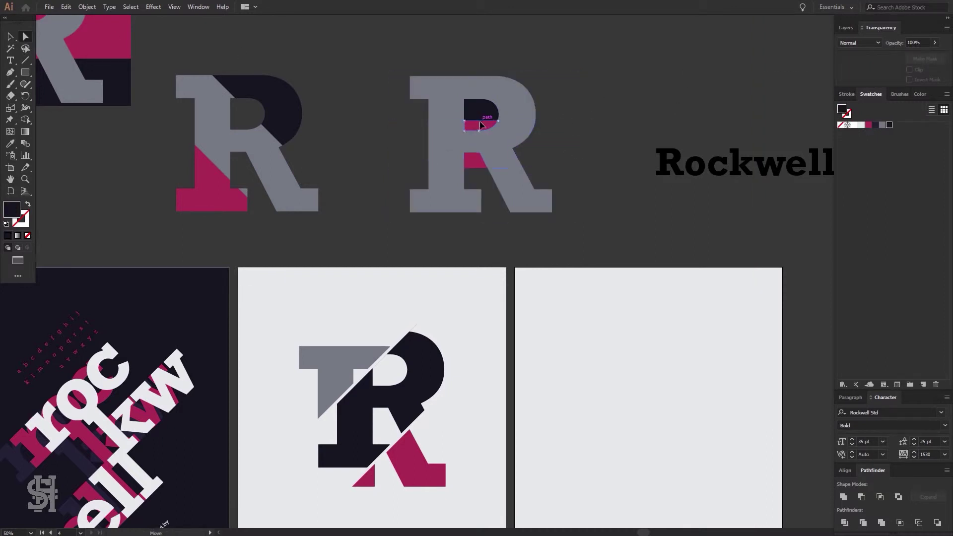
{"action": "key", "text": "ctrl+z"}
{"action": "key", "text": "ctrl+z"}
{"action": "key", "text": "v"}
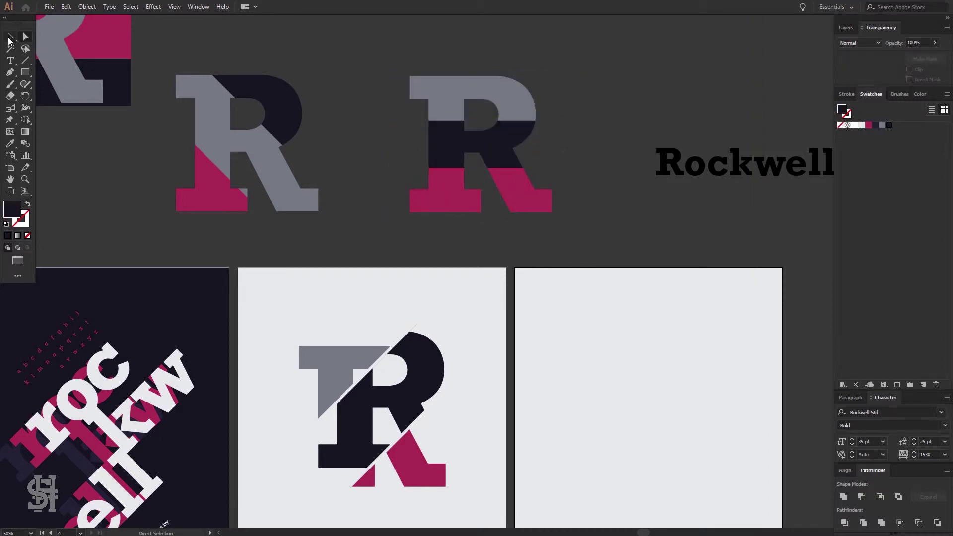
{"action": "left_click", "coordinate": [531, 199]}
{"action": "left_click", "coordinate": [458, 203], "text": "shift"}
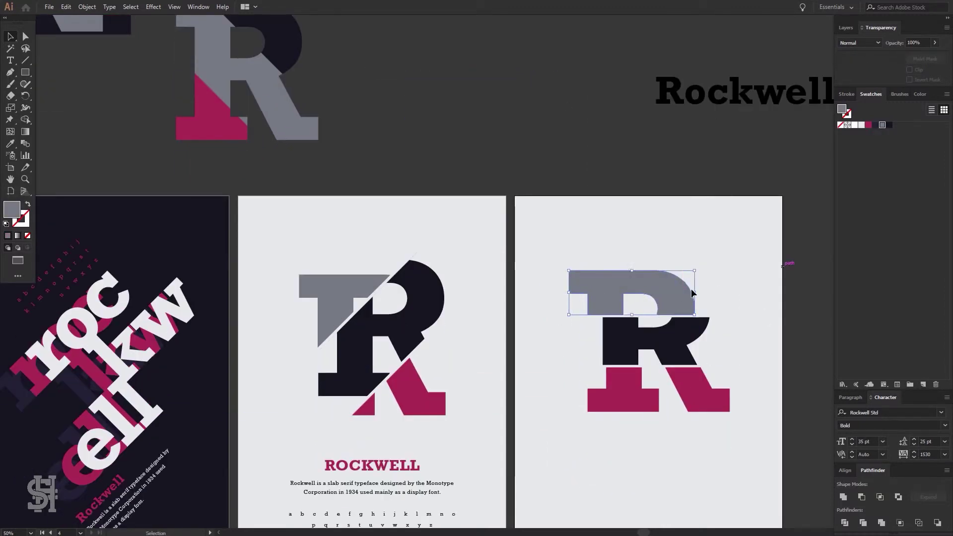
{"action": "left_click", "coordinate": [617, 382]}
{"action": "left_click_drag", "start_coordinate": [617, 382], "coordinate": [690, 223]}
{"action": "scroll", "coordinate": [672, 433], "scroll_direction": "down", "scroll_amount": 3}
{"action": "left_click_drag", "start_coordinate": [709, 325], "coordinate": [697, 326]}
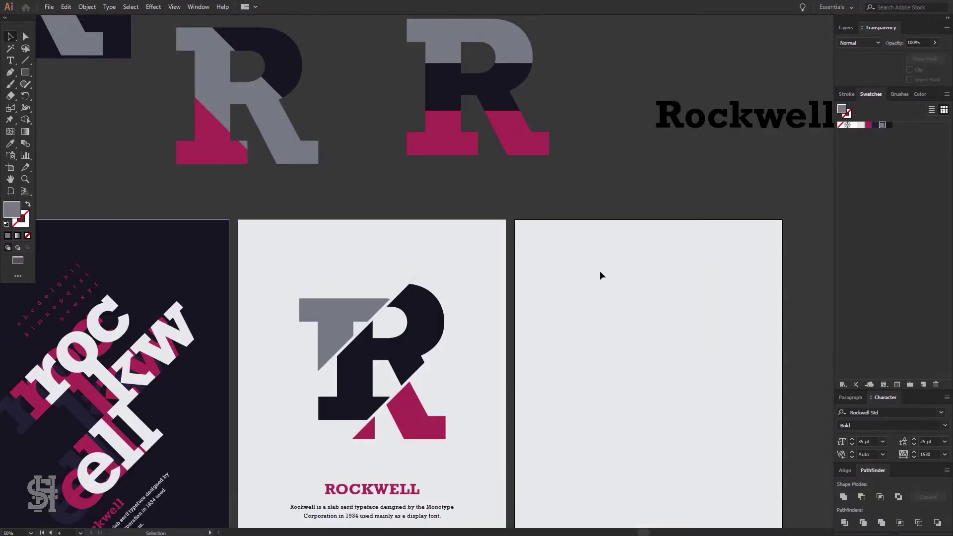
- Nudge the R's dark bowl piece slightly up and left
{"action": "mouse_move", "coordinate": [214, 72]}
{"action": "left_mouse_down"}
{"action": "mouse_move", "coordinate": [643, 381]}
{"action": "mouse_move", "coordinate": [627, 341]}
{"action": "left_mouse_up"}
{"action": "scroll", "coordinate": [626, 341], "scroll_direction": "down", "scroll_amount": 3}
{"action": "left_click", "coordinate": [707, 303]}
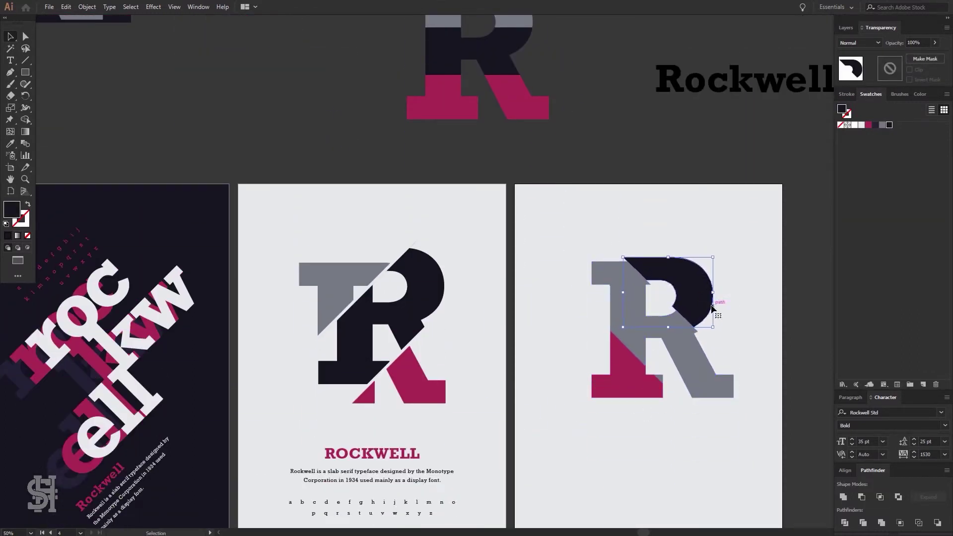
{"action": "left_click_drag", "start_coordinate": [698, 289], "coordinate": [693, 284]}
{"action": "left_click", "coordinate": [634, 381]}
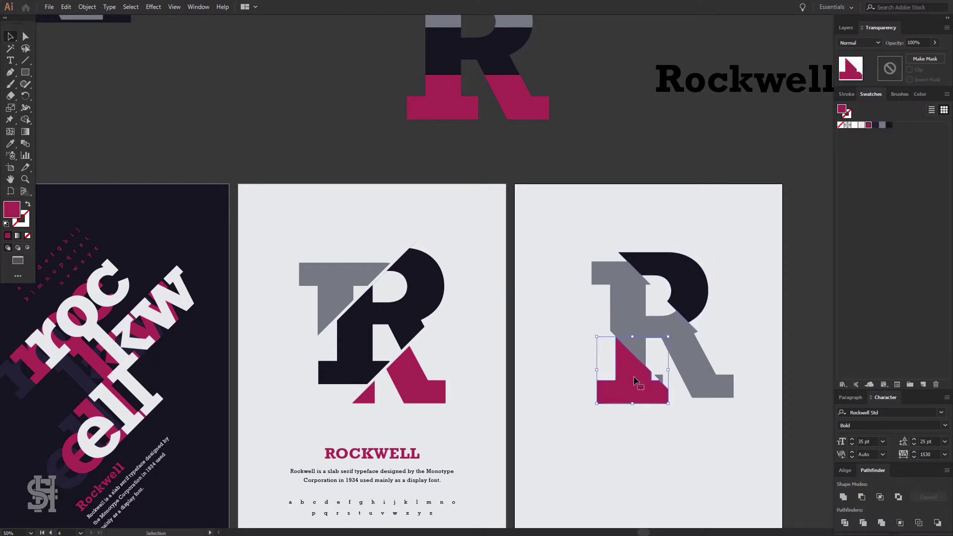
{"action": "scroll", "coordinate": [522, 386], "scroll_direction": "down", "scroll_amount": 2}
- Delete the R from the right poster, leaving it blank, and pan the view left
{"action": "left_click", "coordinate": [702, 334]}
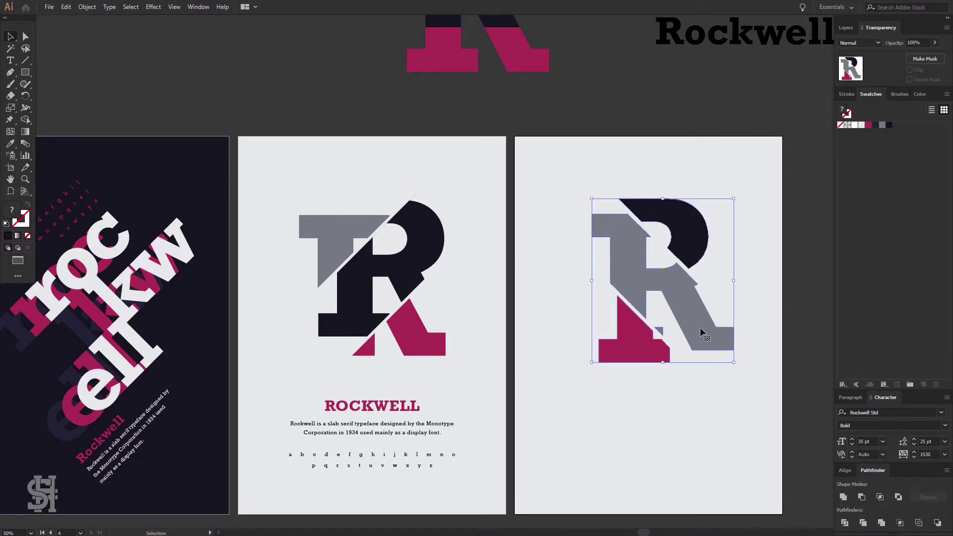
{"action": "key", "text": "Delete"}
{"action": "left_click", "coordinate": [442, 350]}
{"action": "left_click", "coordinate": [534, 377]}
{"action": "key", "text": "h"}
{"action": "left_click_drag", "start_coordinate": [220, 177], "coordinate": [141, 182]}
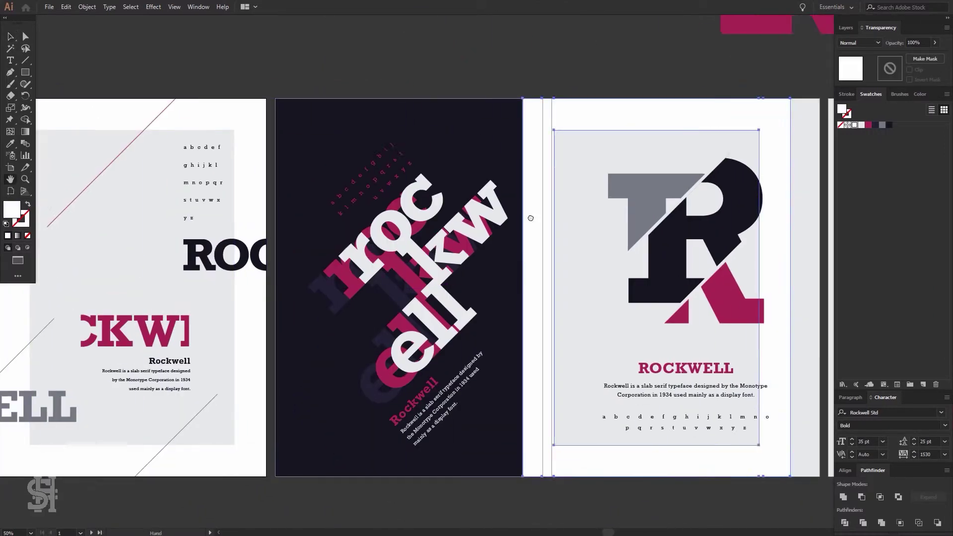
- Pan across the posters to centre the blank right poster in view
{"action": "left_click_drag", "start_coordinate": [198, 107], "coordinate": [226, 102]}
{"action": "mouse_move", "coordinate": [577, 110]}
{"action": "left_mouse_down"}
{"action": "mouse_move", "coordinate": [560, 111]}
{"action": "mouse_move", "coordinate": [473, 202]}
{"action": "mouse_move", "coordinate": [242, 202]}
{"action": "left_mouse_up"}
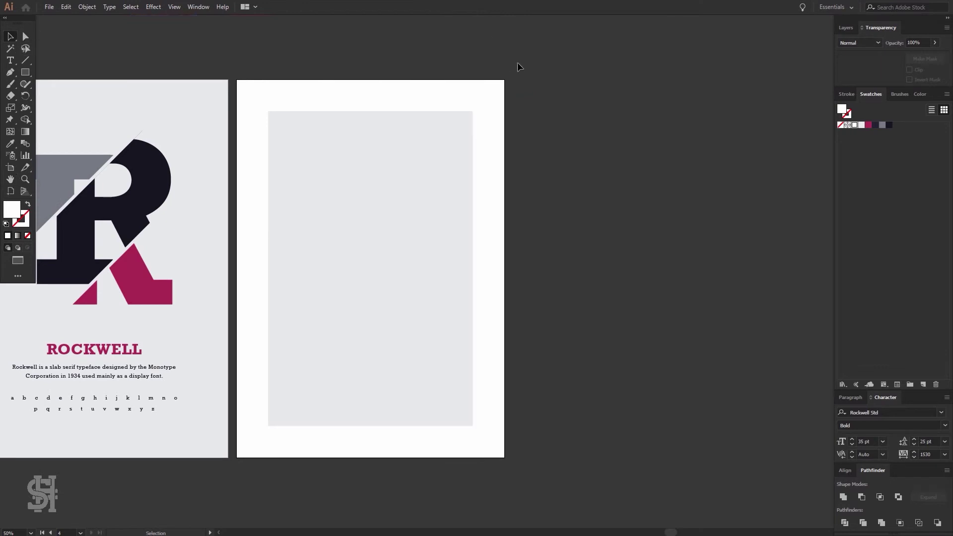
{"action": "left_click_drag", "start_coordinate": [476, 225], "coordinate": [195, 239]}
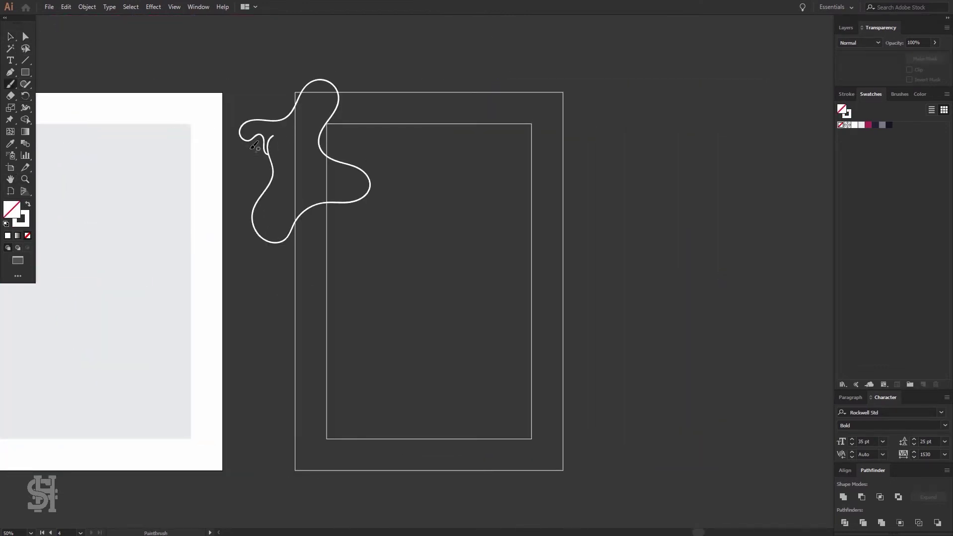
- Give the first freehand blob a white fill and smooth its left edge
{"action": "key", "text": "v"}
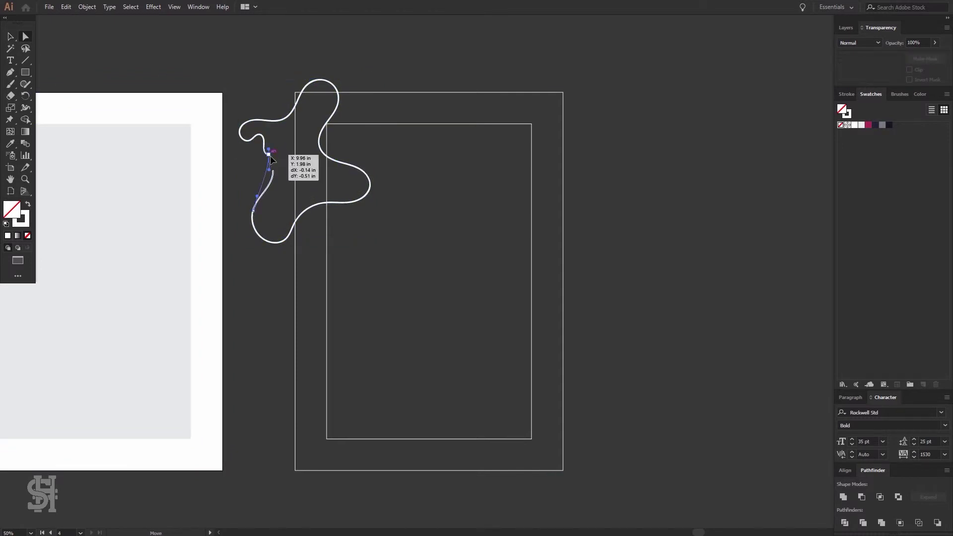
{"action": "left_click_drag", "start_coordinate": [268, 160], "coordinate": [280, 190]}
{"action": "left_click_drag", "start_coordinate": [370, 70], "coordinate": [392, 195]}
{"action": "key", "text": "shift+x"}
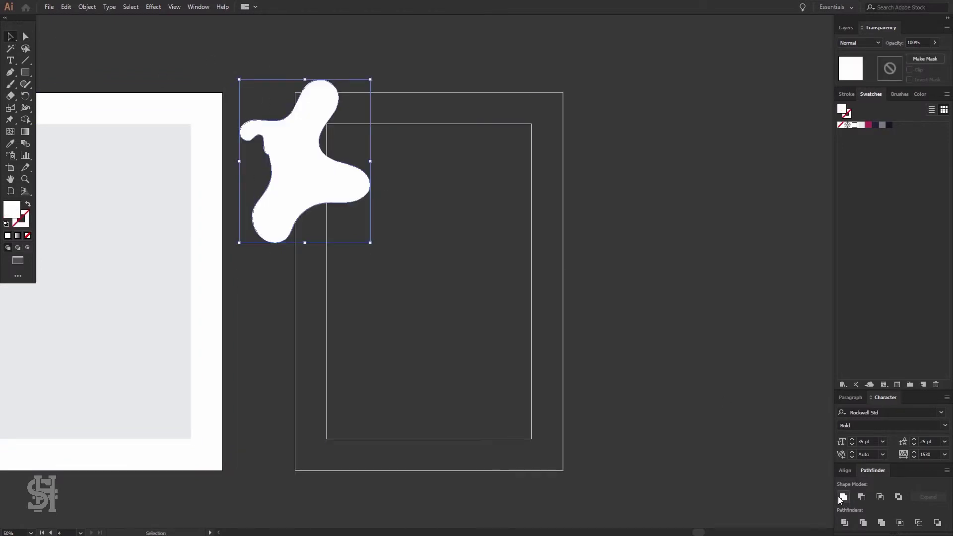
{"action": "key", "text": "ctrl+shift+a"}
{"action": "left_click_drag", "start_coordinate": [270, 156], "coordinate": [259, 166]}
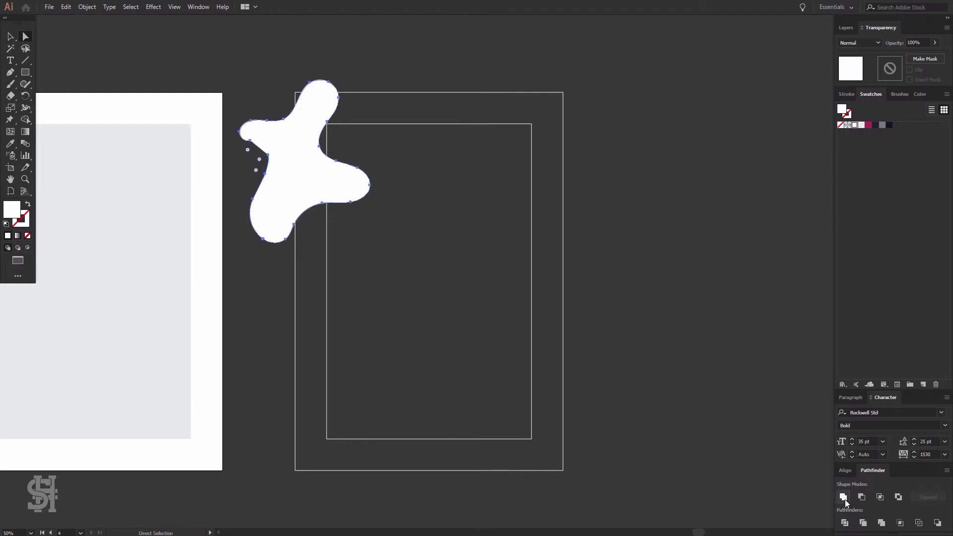
{"action": "left_click", "coordinate": [260, 159]}
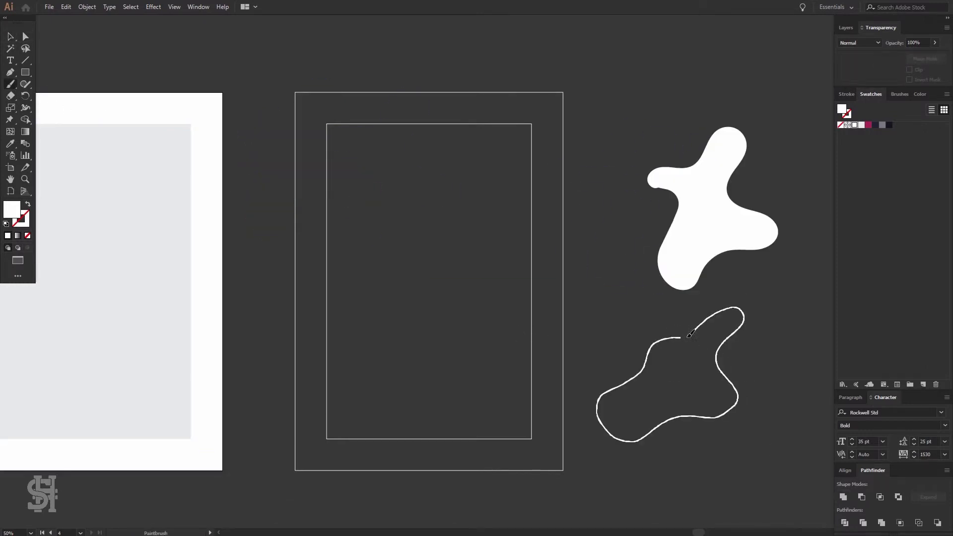
- Draw a second white-filled blob below the first and adjust its top anchor
{"action": "left_click_drag", "start_coordinate": [690, 334], "coordinate": [680, 338]}
{"action": "key", "text": "v"}
{"action": "key", "text": "shift+x"}
{"action": "key", "text": "a"}
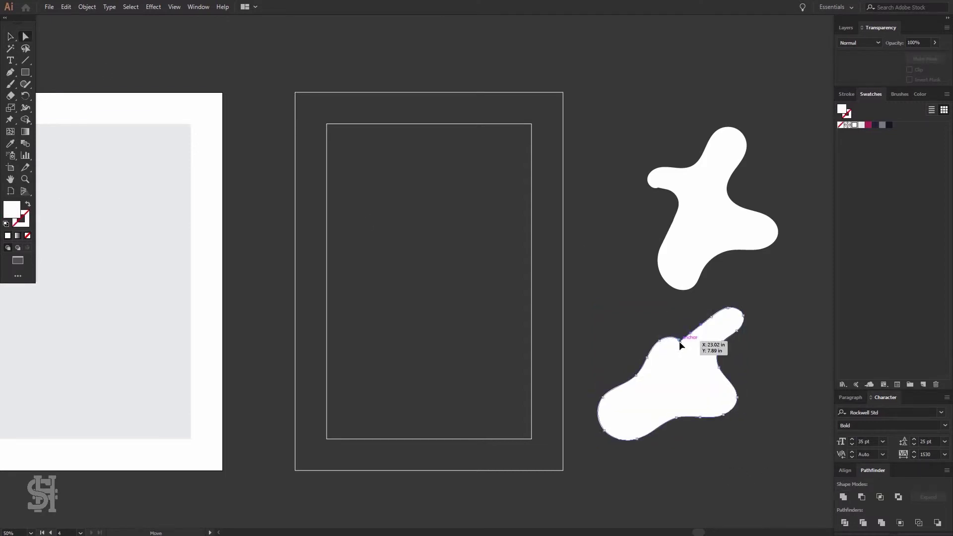
{"action": "key", "text": "ctrl+z"}
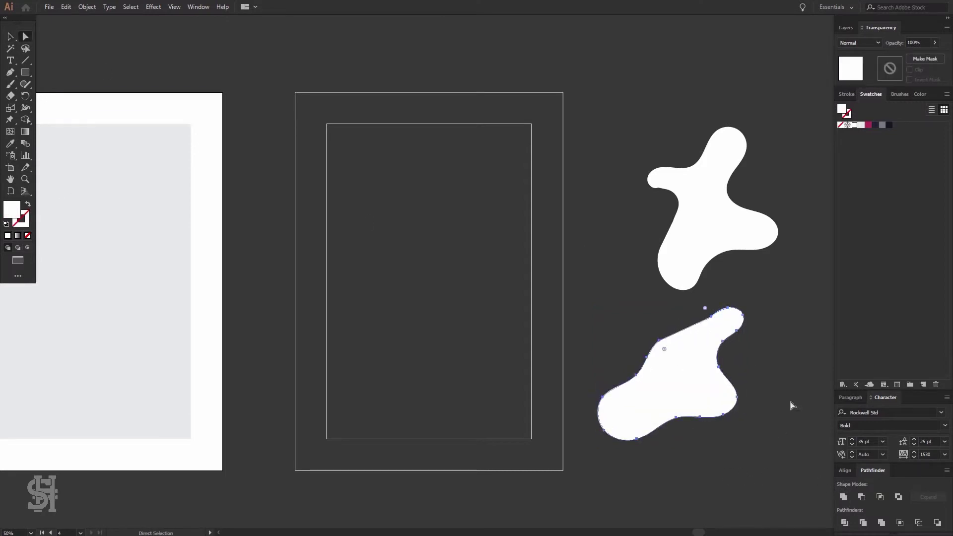
{"action": "left_click_drag", "start_coordinate": [711, 315], "coordinate": [712, 318]}
{"action": "left_click", "coordinate": [670, 318]}
- Fill the lower blob pink, move it to the poster's top-left corner, and reshape the white blob
{"action": "left_click", "coordinate": [670, 387]}
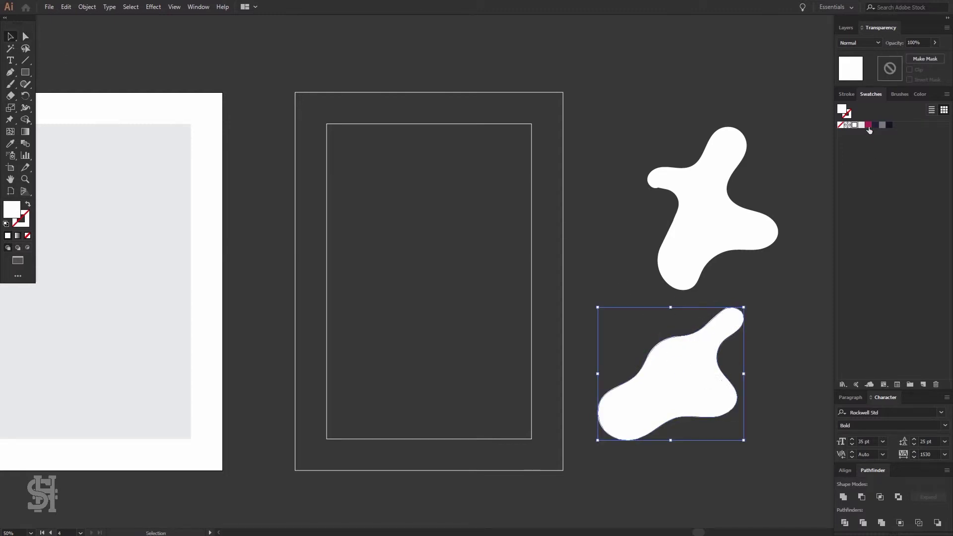
{"action": "left_click", "coordinate": [868, 125]}
{"action": "left_click_drag", "start_coordinate": [707, 393], "coordinate": [355, 113]}
{"action": "left_click", "coordinate": [687, 224]}
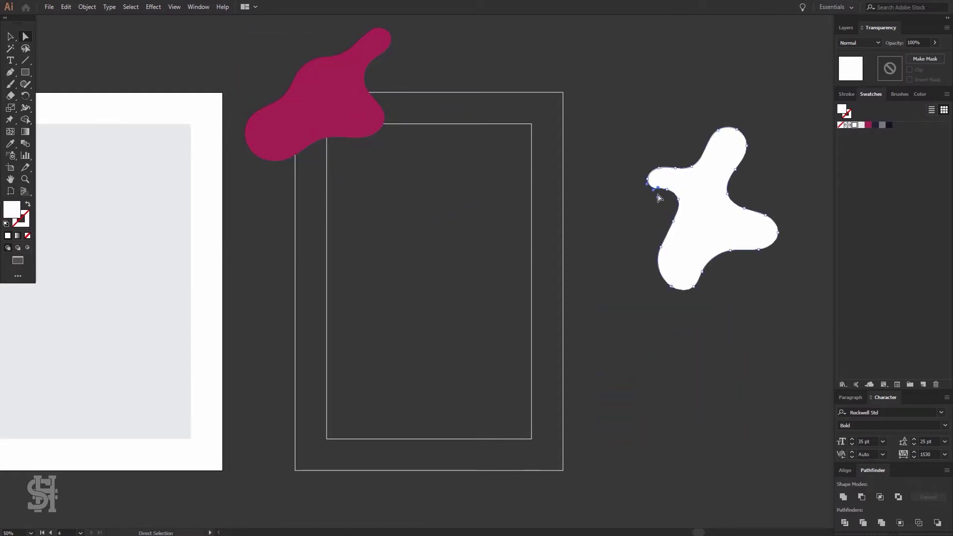
{"action": "left_click_drag", "start_coordinate": [649, 180], "coordinate": [654, 177]}
{"action": "left_click", "coordinate": [540, 234]}
{"action": "left_click", "coordinate": [667, 195]}
{"action": "left_click", "coordinate": [666, 222]}
{"action": "left_click", "coordinate": [700, 308]}
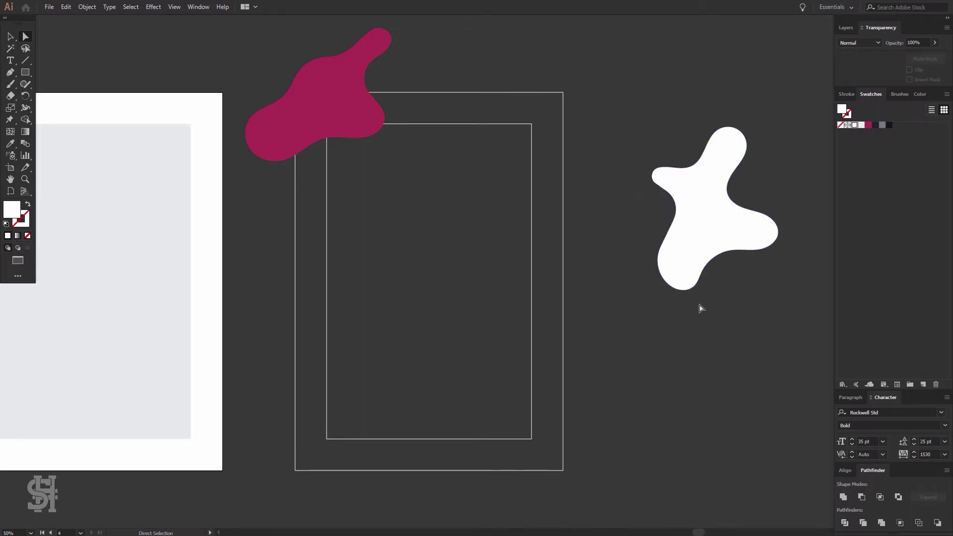
- Add grey, rotated pink and navy blob copies down the poster's left side and bottom
{"action": "left_click_drag", "start_coordinate": [366, 157], "coordinate": [306, 214]}
{"action": "mouse_move", "coordinate": [347, 99]}
{"action": "left_mouse_down"}
{"action": "mouse_move", "coordinate": [348, 250]}
{"action": "mouse_move", "coordinate": [297, 389]}
{"action": "left_mouse_up"}
{"action": "left_click_drag", "start_coordinate": [330, 426], "coordinate": [346, 347]}
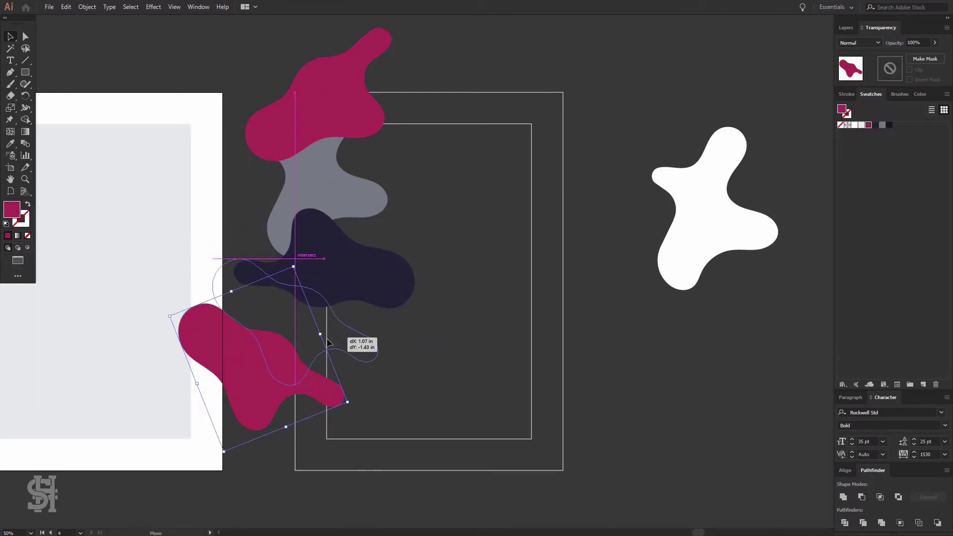
{"action": "left_click_drag", "start_coordinate": [349, 199], "coordinate": [330, 424]}
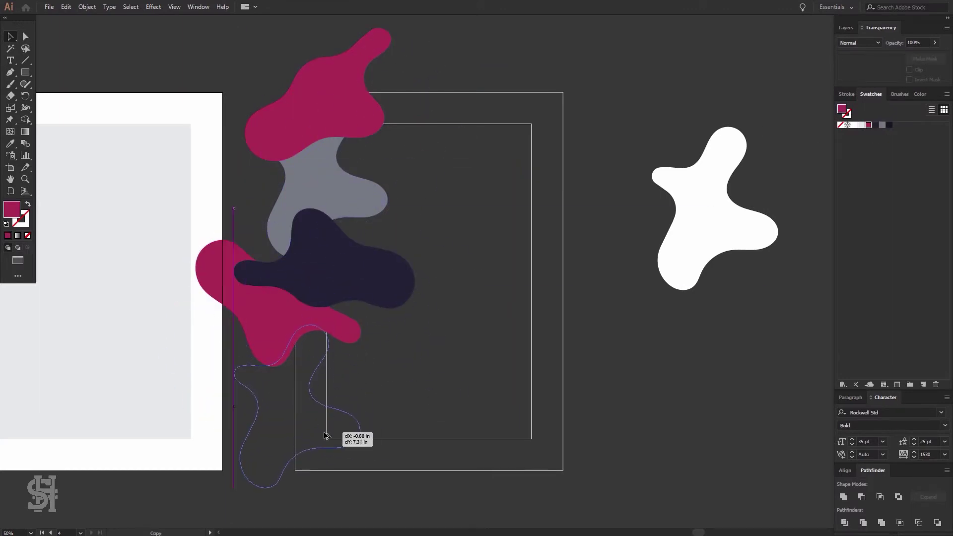
{"action": "left_click", "coordinate": [353, 256]}
{"action": "left_click_drag", "start_coordinate": [326, 283], "coordinate": [328, 479]}
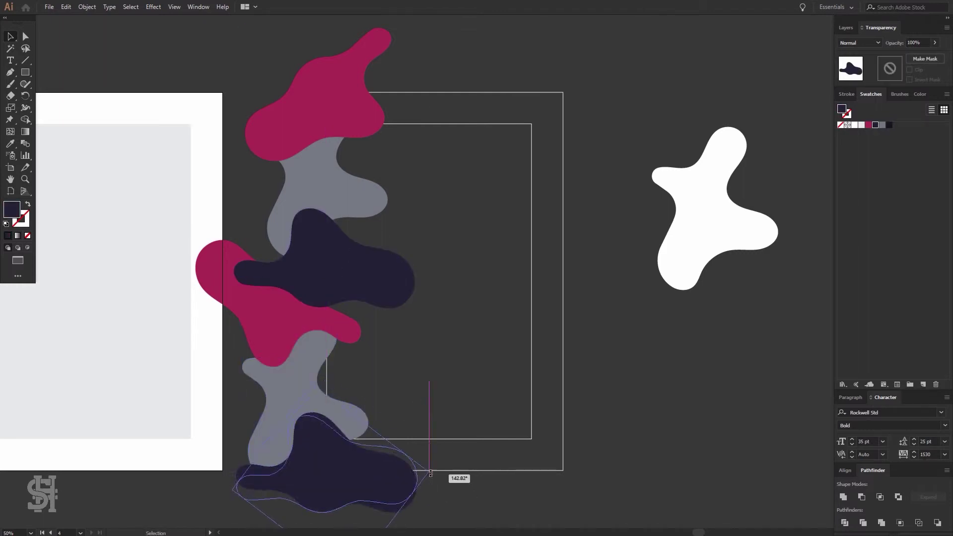
{"action": "left_click", "coordinate": [450, 439]}
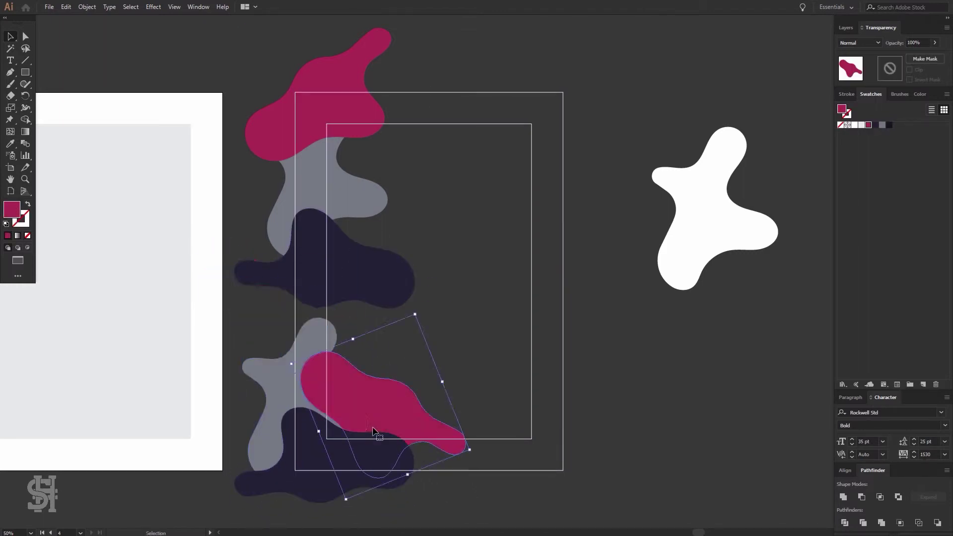
- Copy rotated pink, grey and navy blobs to the lower right, top edge and upper right
{"action": "left_click_drag", "start_coordinate": [288, 324], "coordinate": [392, 423]}
{"action": "left_click_drag", "start_coordinate": [466, 335], "coordinate": [469, 463]}
{"action": "left_click", "coordinate": [507, 373]}
{"action": "left_click_drag", "start_coordinate": [280, 410], "coordinate": [437, 453]}
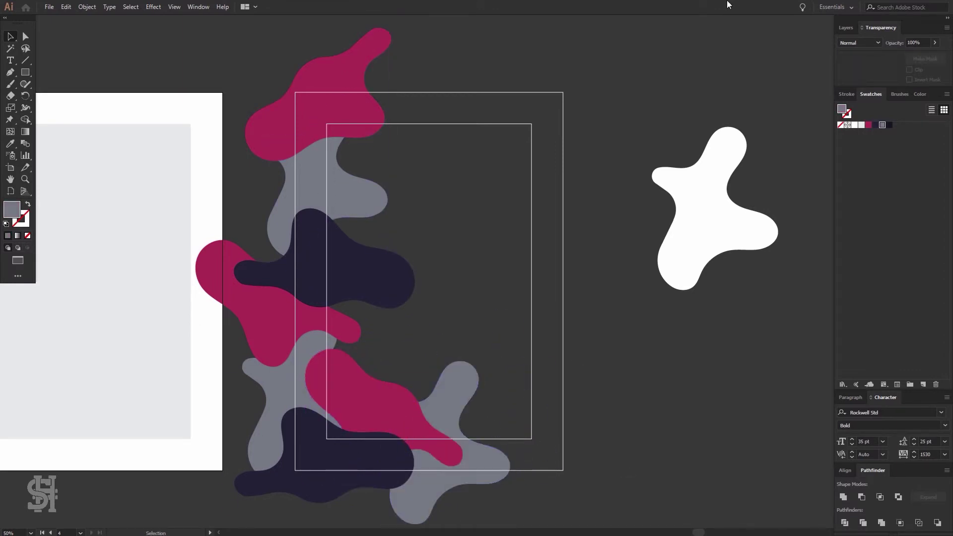
{"action": "left_click_drag", "start_coordinate": [359, 296], "coordinate": [444, 124]}
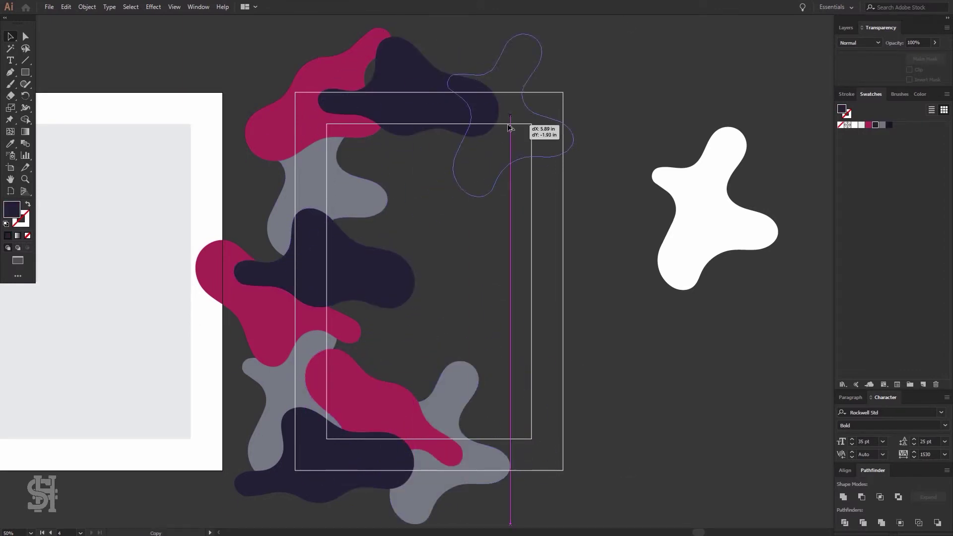
{"action": "left_click_drag", "start_coordinate": [324, 187], "coordinate": [510, 128]}
{"action": "left_click_drag", "start_coordinate": [305, 331], "coordinate": [620, 224]}
- Delete the leftover white blob and add tilted navy and pink copies on the right side
{"action": "left_click", "coordinate": [749, 334]}
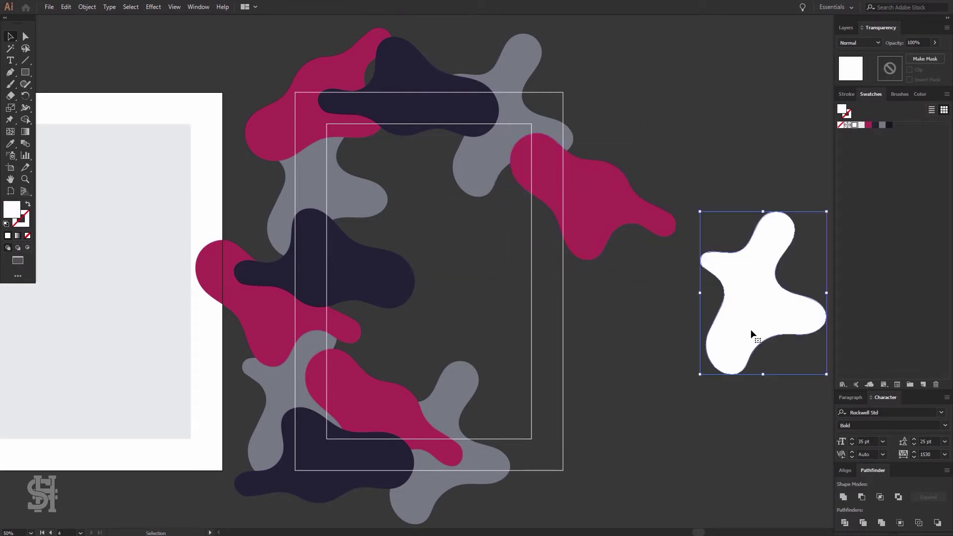
{"action": "key", "text": "Delete"}
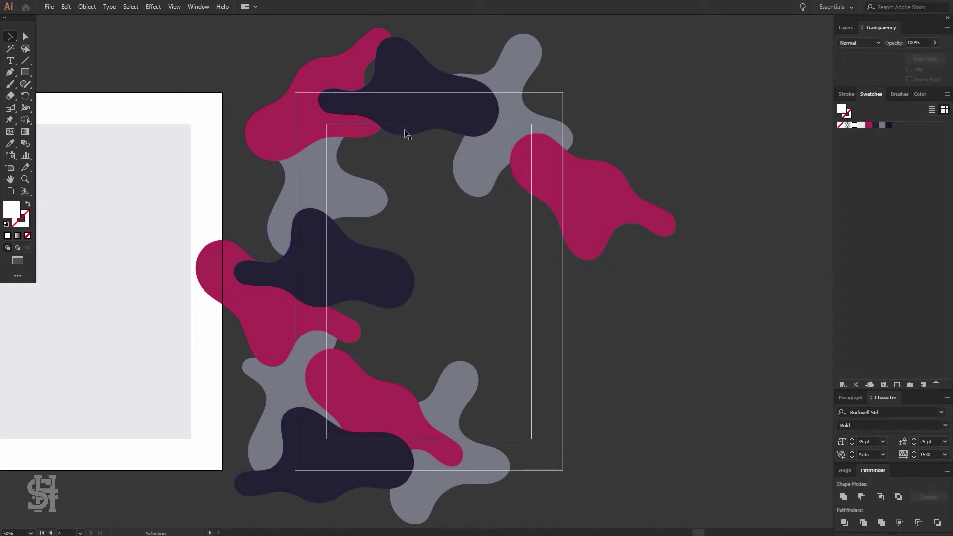
{"action": "left_click_drag", "start_coordinate": [405, 133], "coordinate": [620, 142]}
{"action": "left_click_drag", "start_coordinate": [712, 122], "coordinate": [703, 110]}
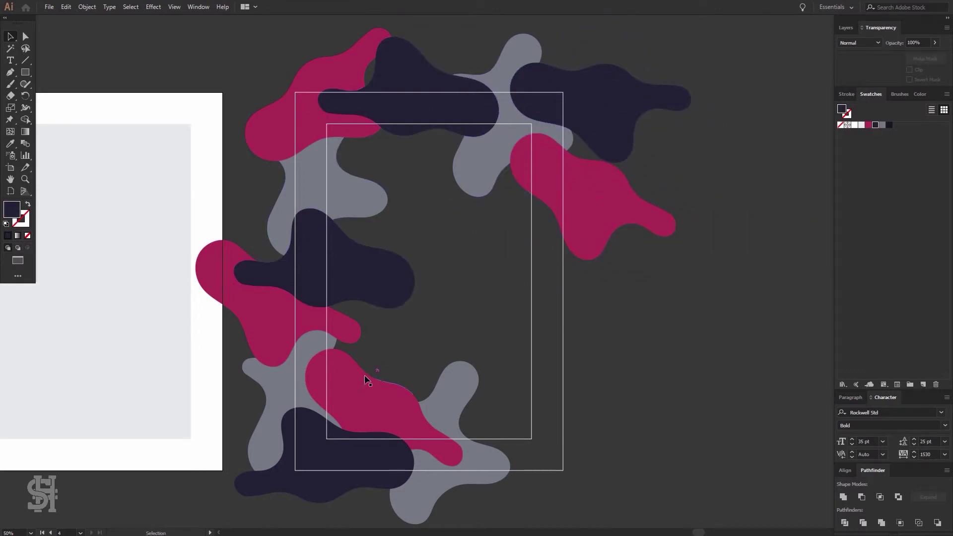
{"action": "left_click_drag", "start_coordinate": [360, 302], "coordinate": [576, 467]}
{"action": "left_click_drag", "start_coordinate": [621, 476], "coordinate": [655, 446]}
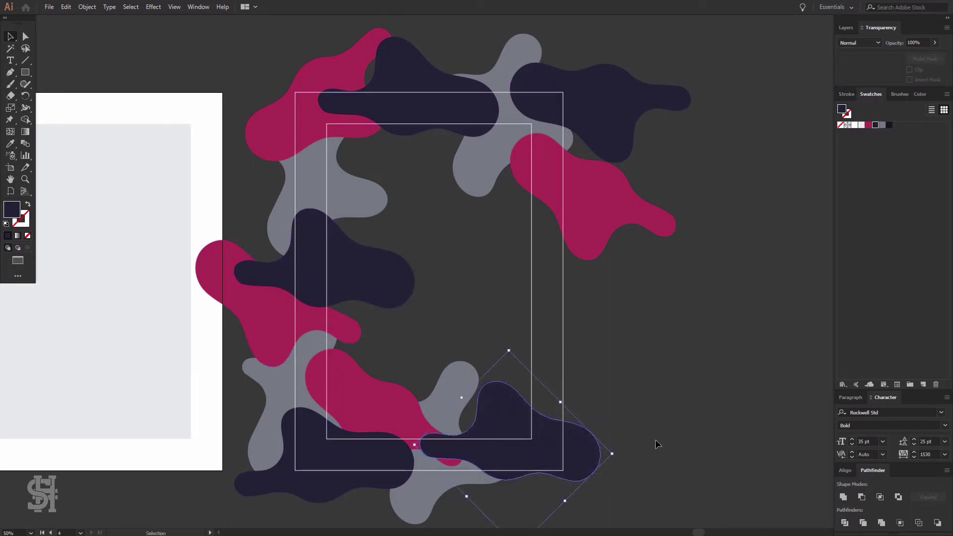
{"action": "left_click", "coordinate": [621, 298]}
{"action": "left_click_drag", "start_coordinate": [278, 302], "coordinate": [571, 368]}
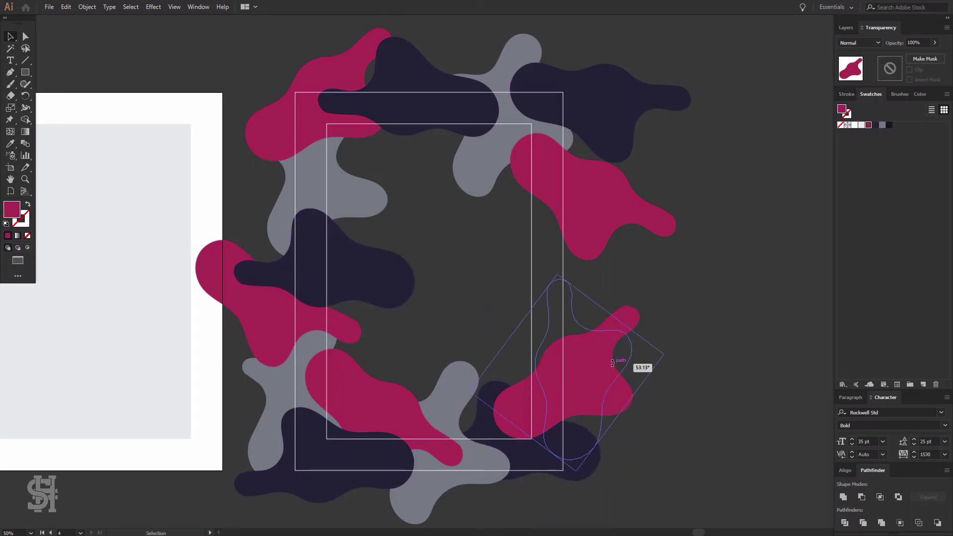
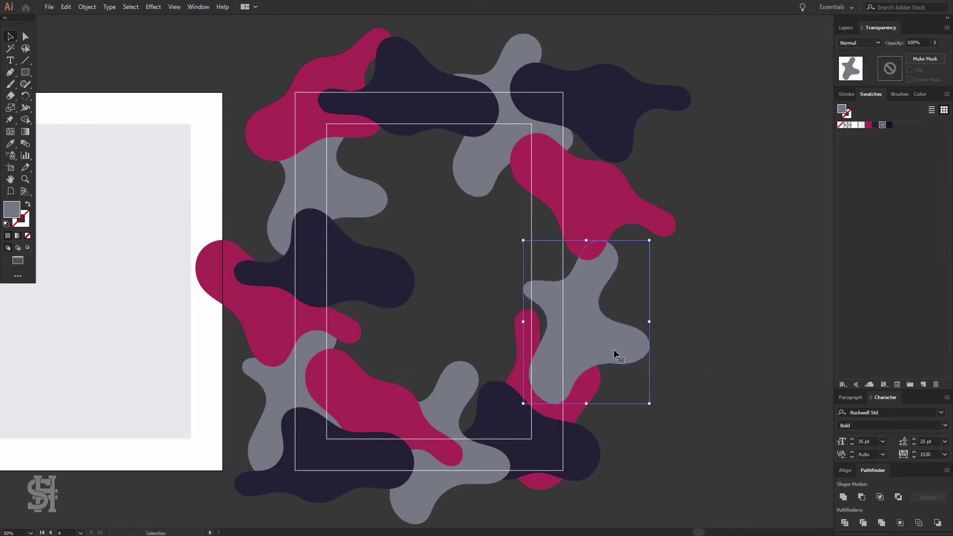
- Reposition the magenta and navy blob copies and send them behind the other blobs
{"action": "key", "text": "ctrl+shift+bracketleft"}
{"action": "left_click_drag", "start_coordinate": [578, 397], "coordinate": [586, 386]}
{"action": "left_click", "coordinate": [724, 388]}
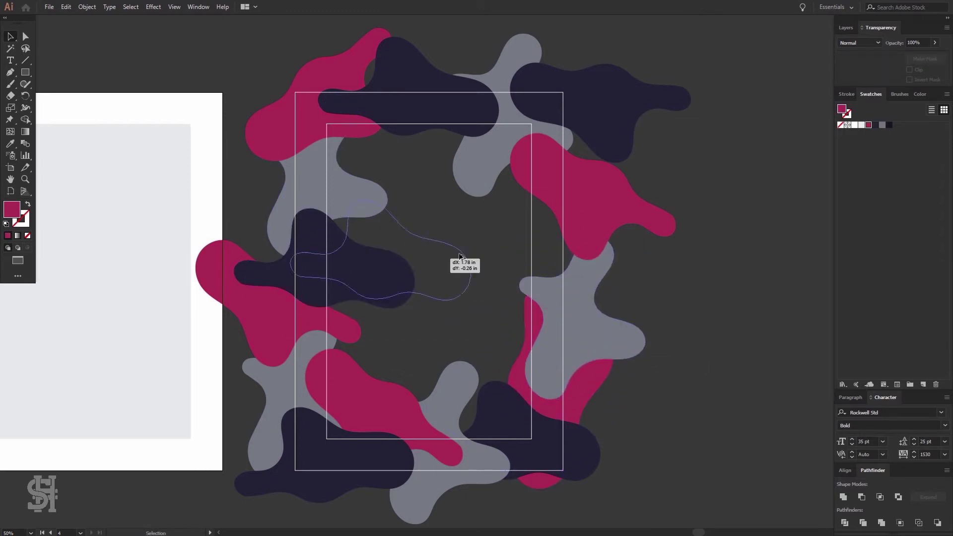
{"action": "left_click_drag", "start_coordinate": [460, 256], "coordinate": [629, 248]}
{"action": "key", "text": "ctrl+shift+bracketleft"}
{"action": "left_click", "coordinate": [705, 339]}
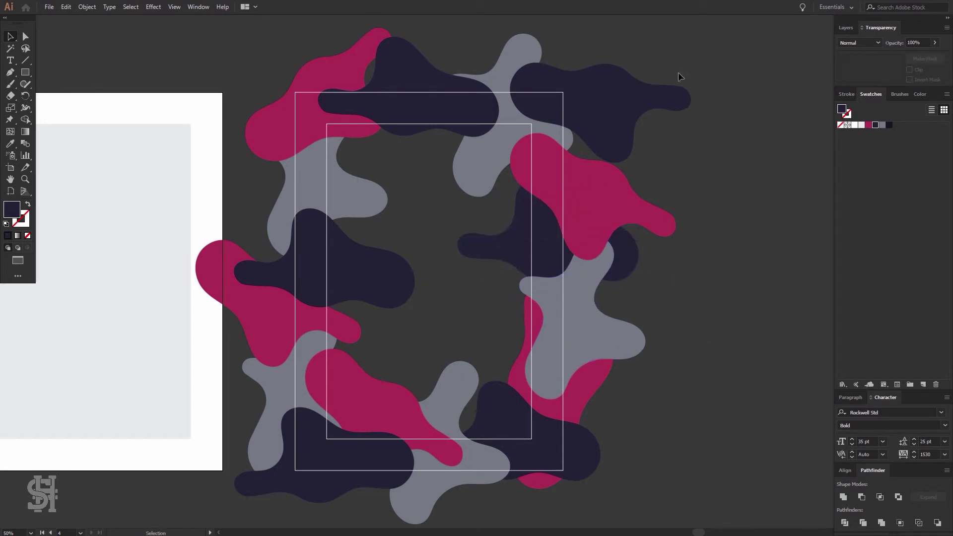
- Select all the blobs together with the frame shape, ready for the clipping mask
{"action": "left_click_drag", "start_coordinate": [680, 76], "coordinate": [492, 470]}
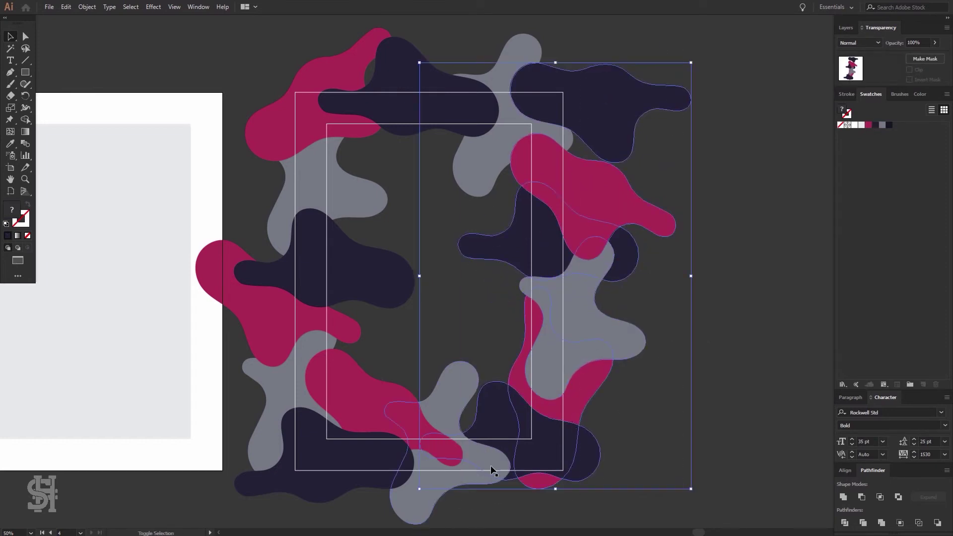
{"action": "left_click", "coordinate": [278, 404], "text": "shift"}
{"action": "left_click", "coordinate": [275, 124], "text": "shift"}
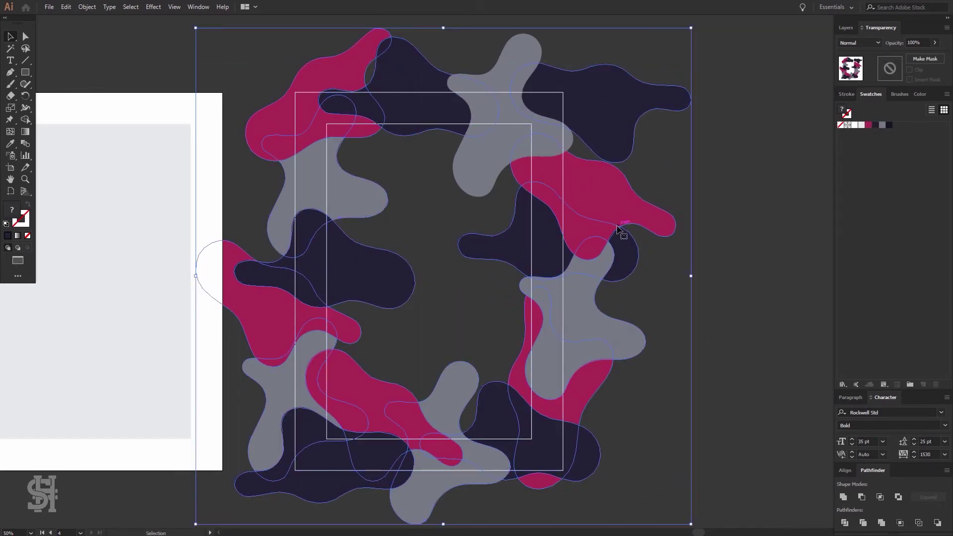
{"action": "left_click_drag", "start_coordinate": [618, 229], "coordinate": [502, 111]}
{"action": "key", "text": "ctrl+z"}
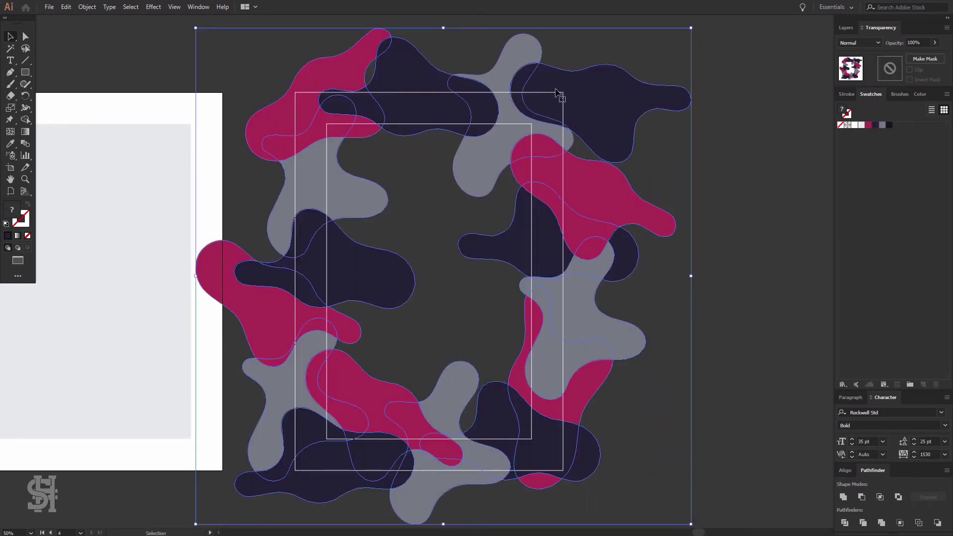
{"action": "key", "text": "ctrl+a"}
{"action": "left_click", "coordinate": [87, 7]}
- Clip the blobs into the frame and move the framed poster onto the empty middle artboard
{"action": "left_click", "coordinate": [238, 405]}
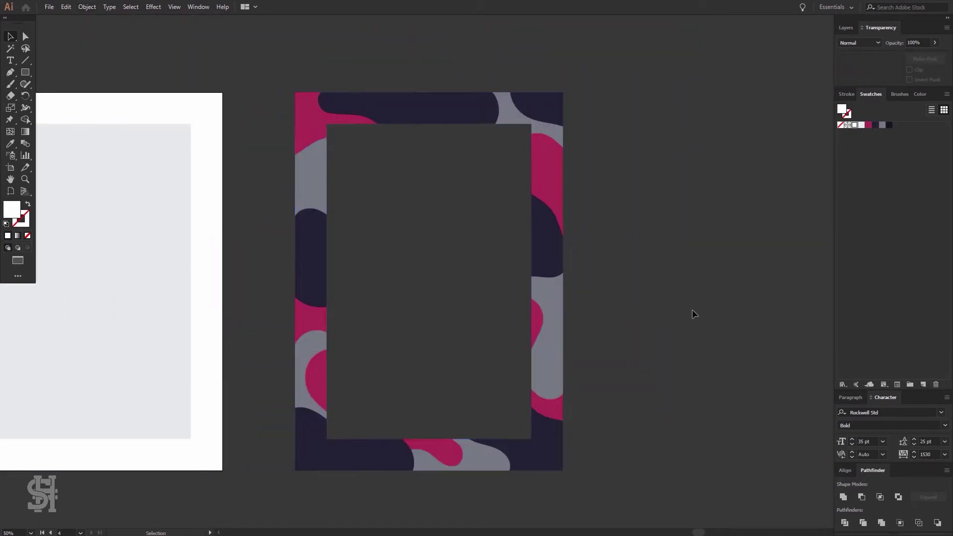
{"action": "scroll", "coordinate": [348, 248], "scroll_direction": "left", "scroll_amount": 10}
{"action": "left_click_drag", "start_coordinate": [524, 253], "coordinate": [497, 267]}
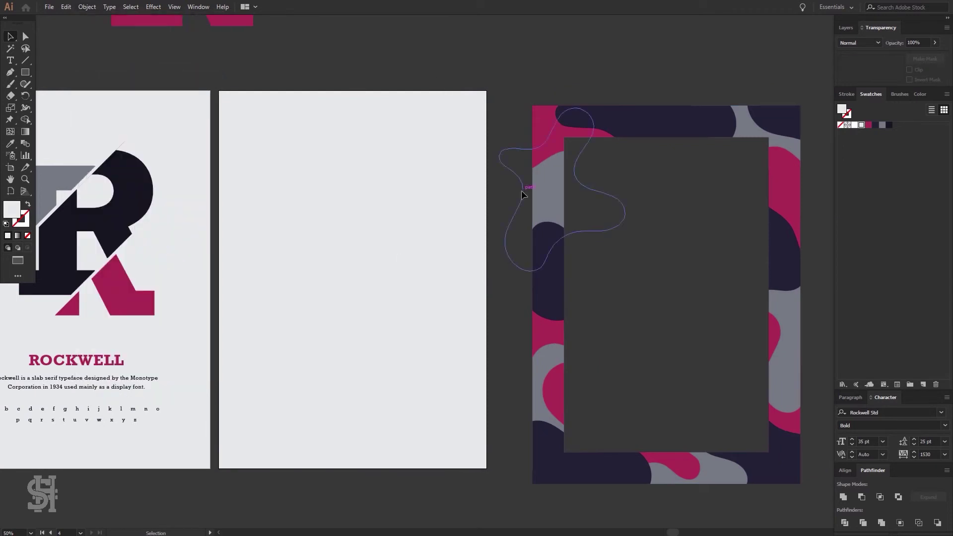
{"action": "left_click_drag", "start_coordinate": [522, 194], "coordinate": [209, 193]}
{"action": "scroll", "coordinate": [50, 116], "scroll_direction": "left", "scroll_amount": 5}
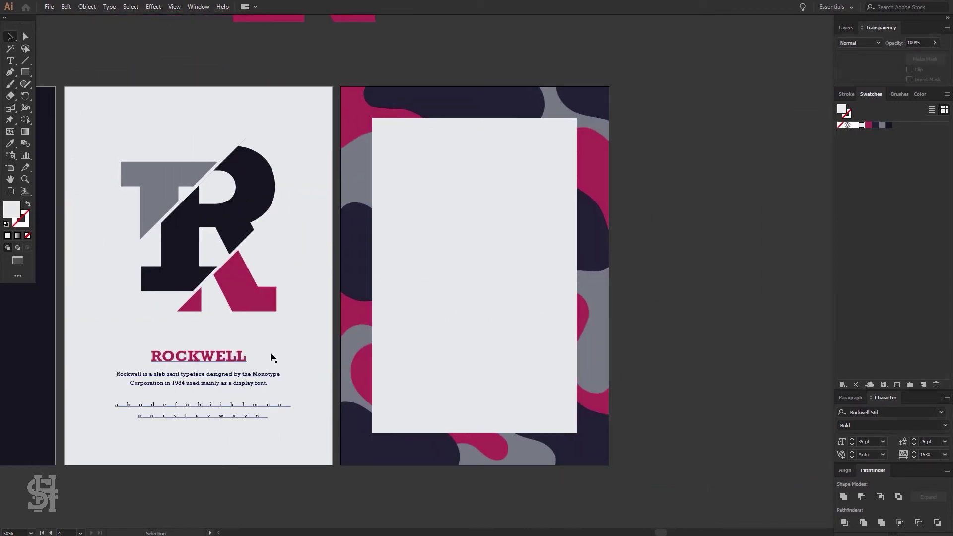
{"action": "scroll", "coordinate": [282, 362], "scroll_direction": "up", "scroll_amount": 3}
- Paste the Rockwell title onto the poster, shrink it and move it lower
{"action": "key", "text": "ctrl+v"}
{"action": "scroll", "coordinate": [482, 268], "scroll_direction": "down", "scroll_amount": 2}
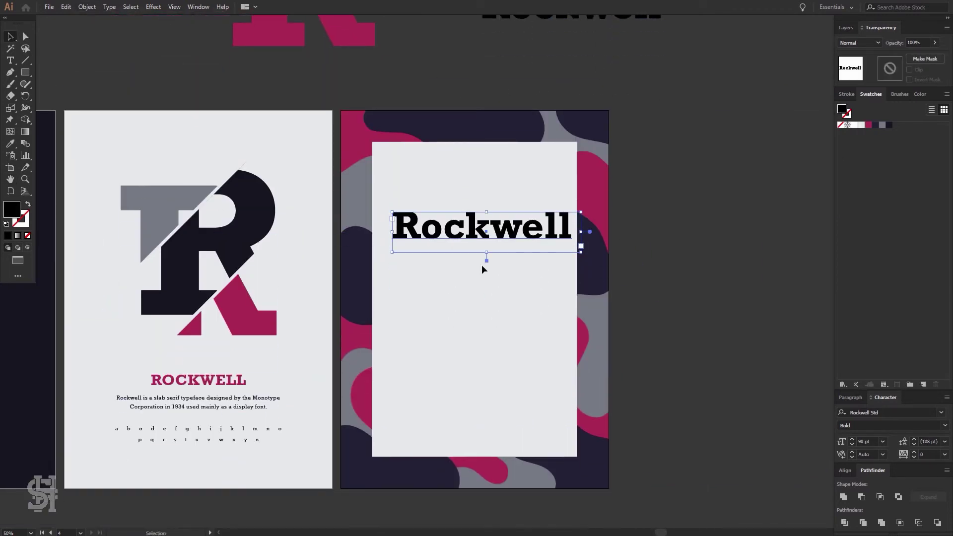
{"action": "left_click_drag", "start_coordinate": [502, 230], "coordinate": [500, 270]}
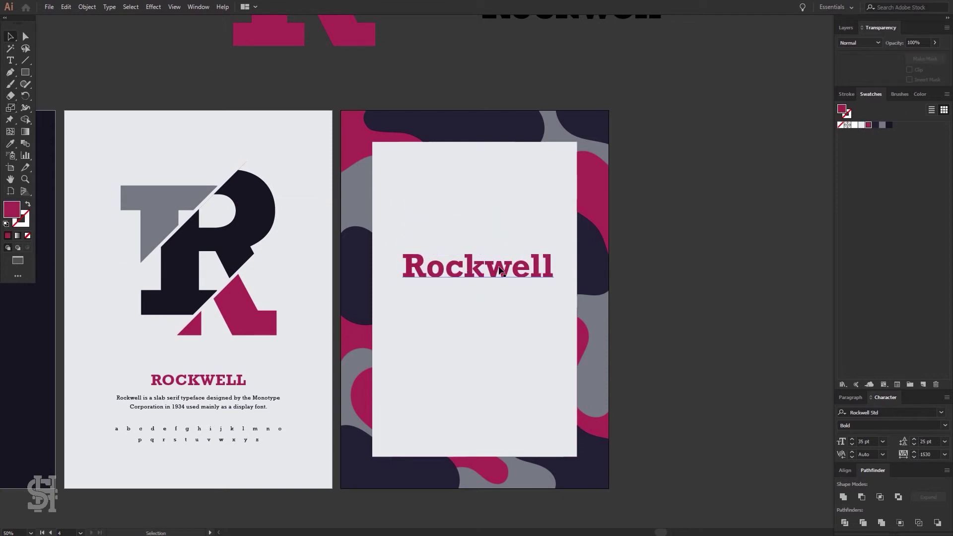
- Kern the letter 'o' in the Rockwell title to -34
{"action": "key", "text": "ctrl+1"}
{"action": "double_click", "coordinate": [309, 241]}
{"action": "key", "text": "shift+Left"}
{"action": "key", "text": "Right"}
{"action": "key", "text": "shift+Right"}
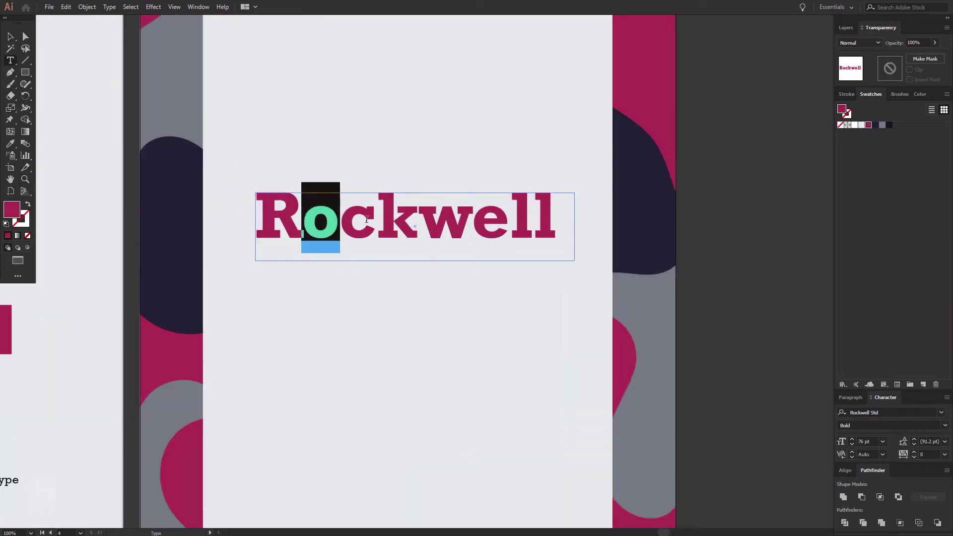
{"action": "left_click", "coordinate": [914, 457]}
{"action": "type", "text": "-34"}
{"action": "key", "text": "Return"}
{"action": "key", "text": "Right"}
- Tighten the spacing between the remaining Rockwell letters, working back to the R
{"action": "key", "text": "shift+Right"}
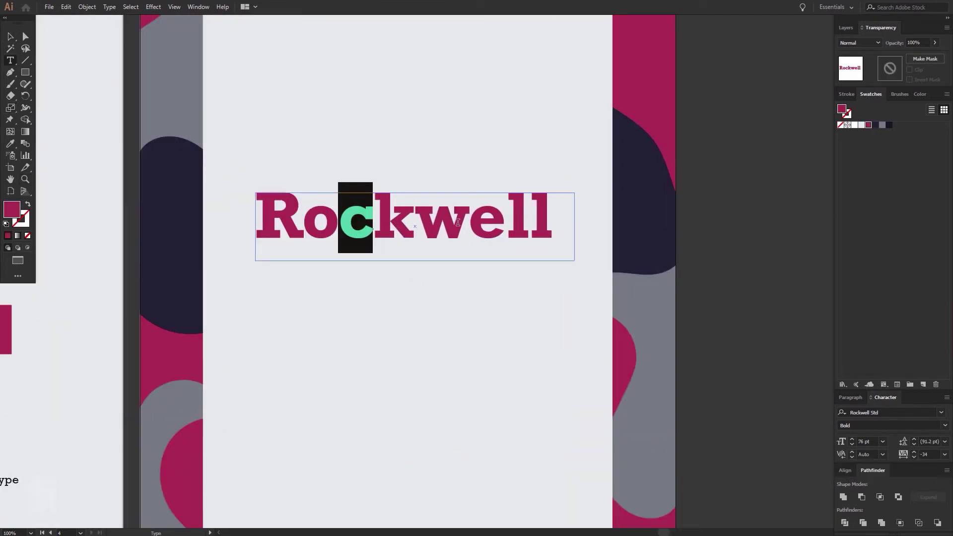
{"action": "key", "text": "Right"}
{"action": "key", "text": "Right"}
{"action": "key", "text": "Right"}
{"action": "key", "text": "shift+Right"}
{"action": "key", "text": "Left"}
{"action": "key", "text": "shift+Left"}
{"action": "key", "text": "Left"}
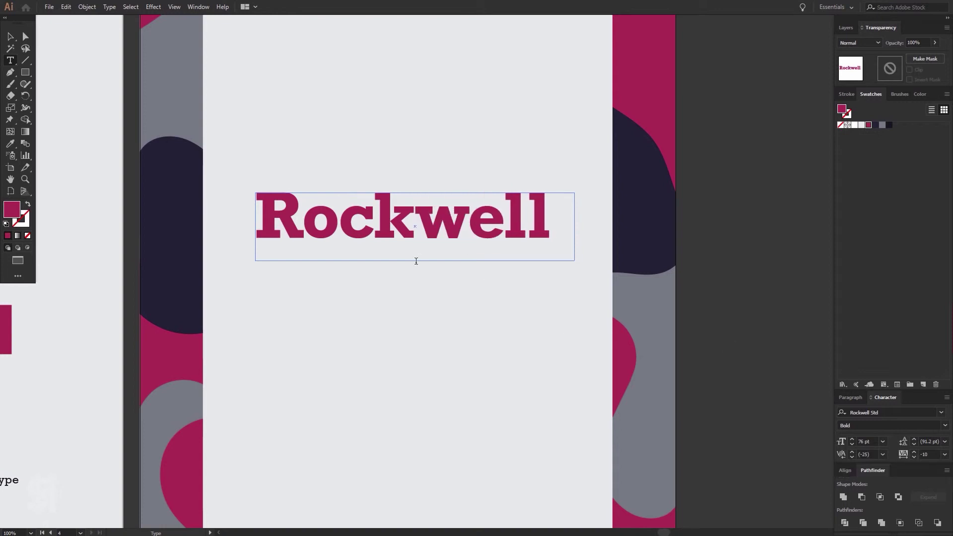
{"action": "key", "text": "Left"}
{"action": "key", "text": "Left"}
{"action": "key", "text": "shift+Left"}
{"action": "key", "text": "Left"}
{"action": "key", "text": "shift+Left"}
{"action": "key", "text": "Escape"}
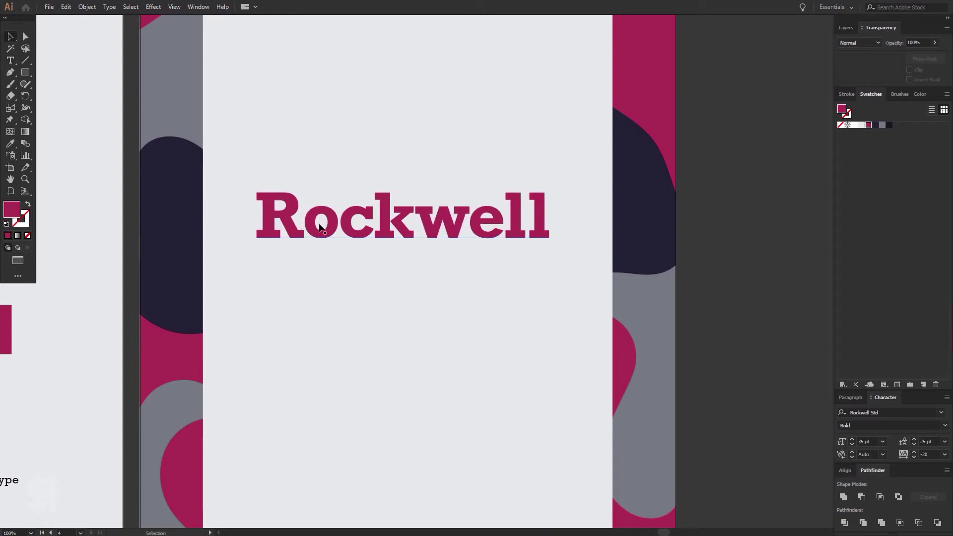
- Zoom to 60% and paste the copied info text block onto the artboard
{"action": "scroll", "coordinate": [685, 319], "scroll_direction": "down", "scroll_amount": 1}
{"action": "scroll", "coordinate": [347, 223], "scroll_direction": "down", "scroll_amount": 1}
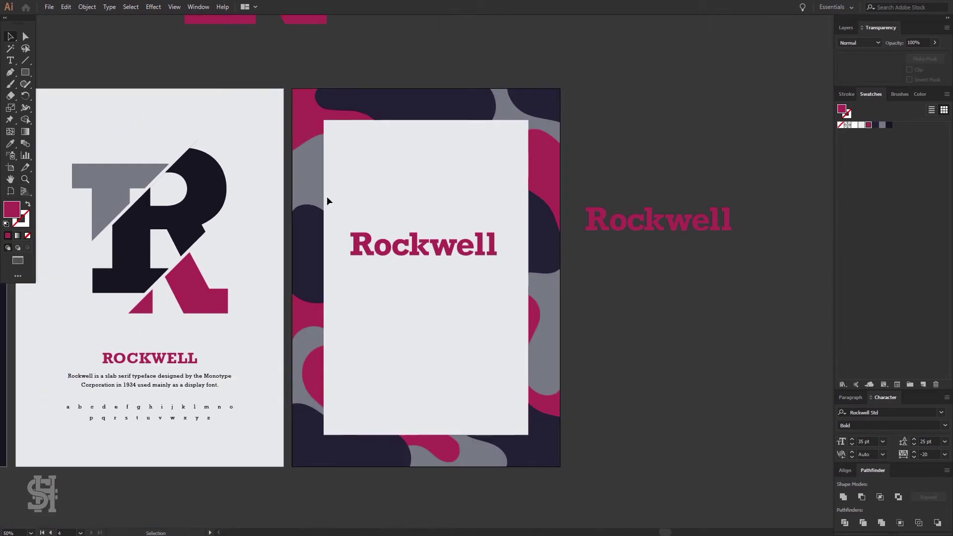
{"action": "type", "text": "60"}
{"action": "key", "text": "Return"}
{"action": "key", "text": "ctrl+v"}
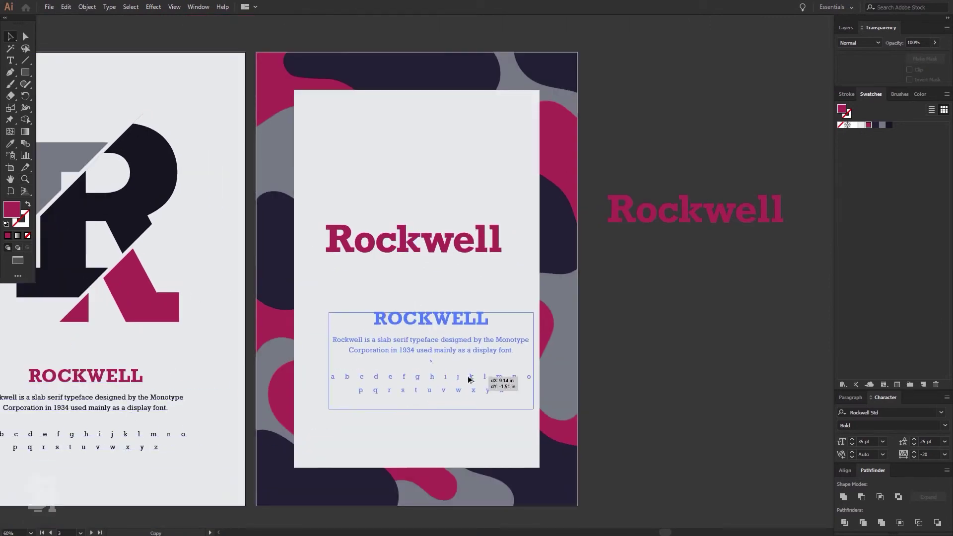
- Replace the heading and description with a new ROCKWELL line below the alphabet
{"action": "key", "text": "t"}
{"action": "left_click_drag", "start_coordinate": [478, 364], "coordinate": [273, 295]}
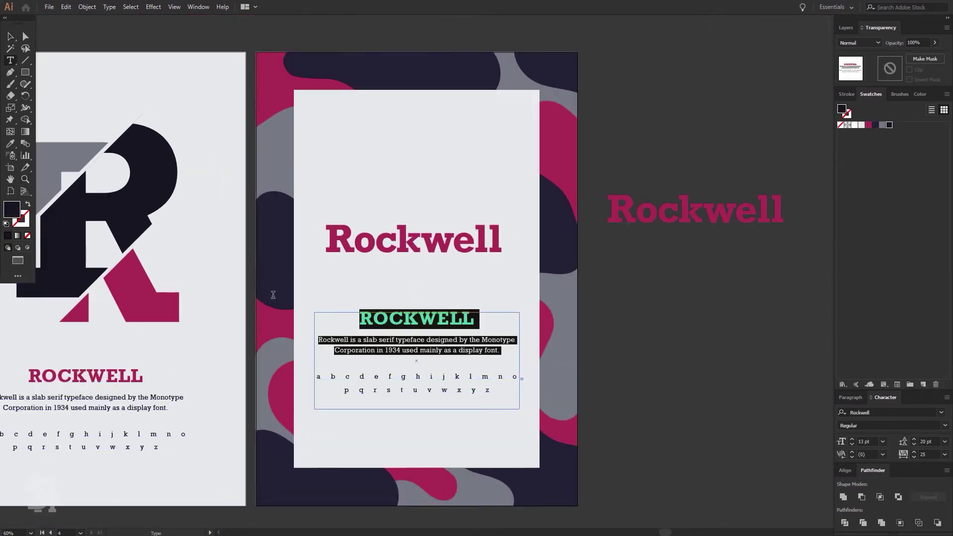
{"action": "key", "text": "BackSpace"}
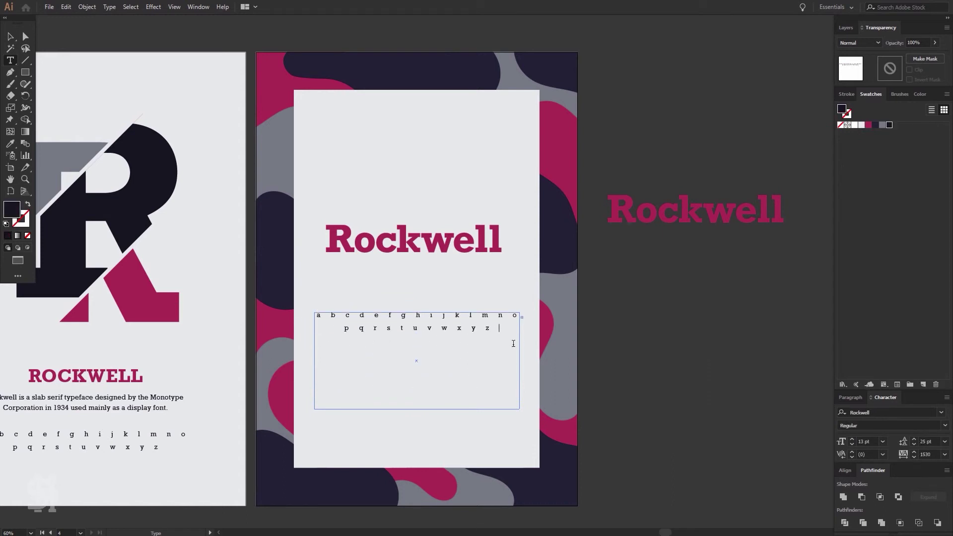
{"action": "key", "text": "Return"}
{"action": "key", "text": "ctrl+v"}
{"action": "triple_click", "coordinate": [475, 354]}
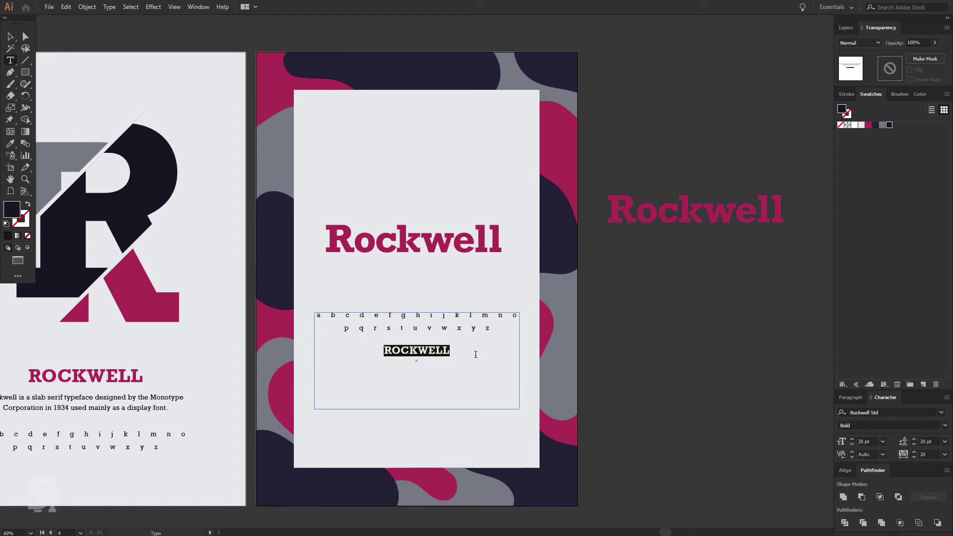
{"action": "key", "text": "Escape"}
- Narrow the alphabet text box so the letters wrap, and nudge the block down
{"action": "mouse_move", "coordinate": [519, 360]}
{"action": "left_mouse_down"}
{"action": "mouse_move", "coordinate": [464, 361]}
{"action": "mouse_move", "coordinate": [352, 316]}
{"action": "left_mouse_up"}
{"action": "left_click", "coordinate": [640, 365]}
{"action": "key", "text": "t"}
{"action": "key", "text": "Escape"}
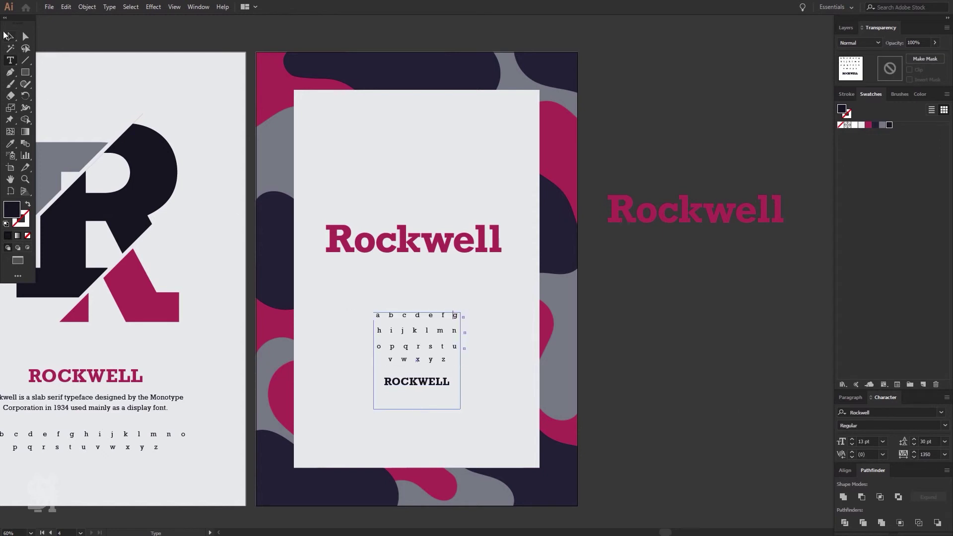
{"action": "mouse_move", "coordinate": [461, 362]}
{"action": "left_mouse_down"}
{"action": "mouse_move", "coordinate": [461, 380]}
{"action": "mouse_move", "coordinate": [451, 371]}
{"action": "left_mouse_up"}
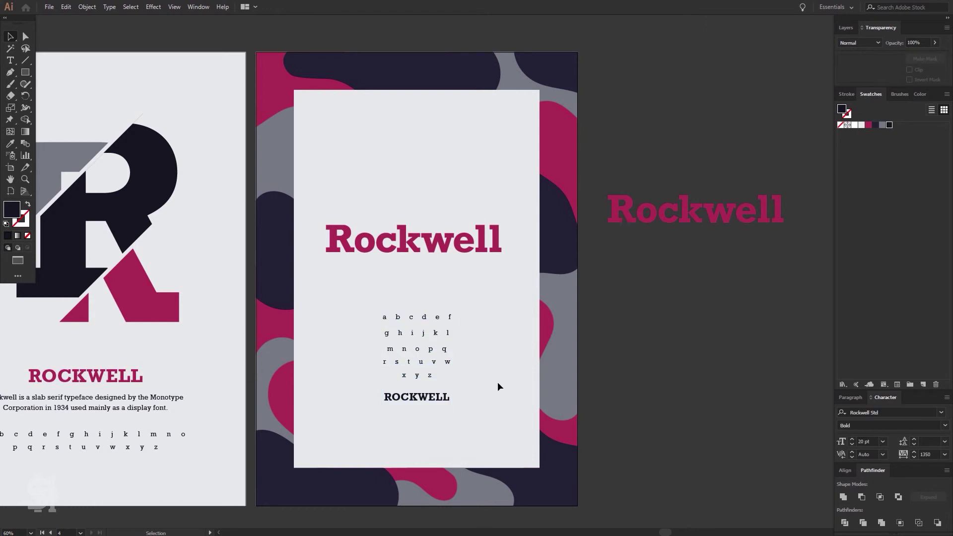
- Resize the alphabet text box and center the block under the title
{"action": "key", "text": "t"}
{"action": "left_click_drag", "start_coordinate": [382, 315], "coordinate": [481, 363]}
{"action": "key", "text": "Escape"}
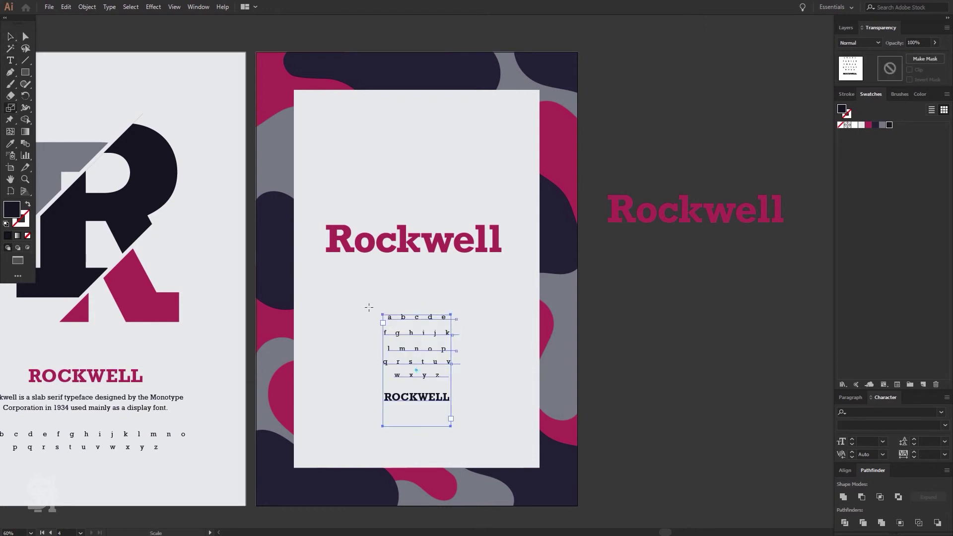
{"action": "left_click_drag", "start_coordinate": [356, 360], "coordinate": [422, 372]}
{"action": "left_click", "coordinate": [442, 155]}
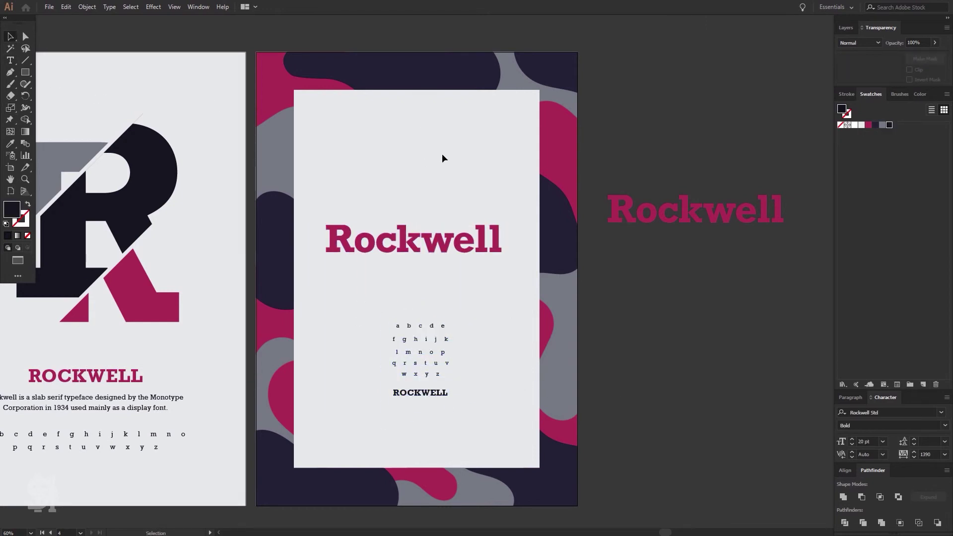
{"action": "left_click_drag", "start_coordinate": [446, 187], "coordinate": [516, 427]}
{"action": "scroll", "coordinate": [855, 453], "scroll_direction": "down", "scroll_amount": 2}
- Move the title and alphabet higher, then drop the alphabet block lower on the page
{"action": "left_click_drag", "start_coordinate": [496, 255], "coordinate": [496, 146]}
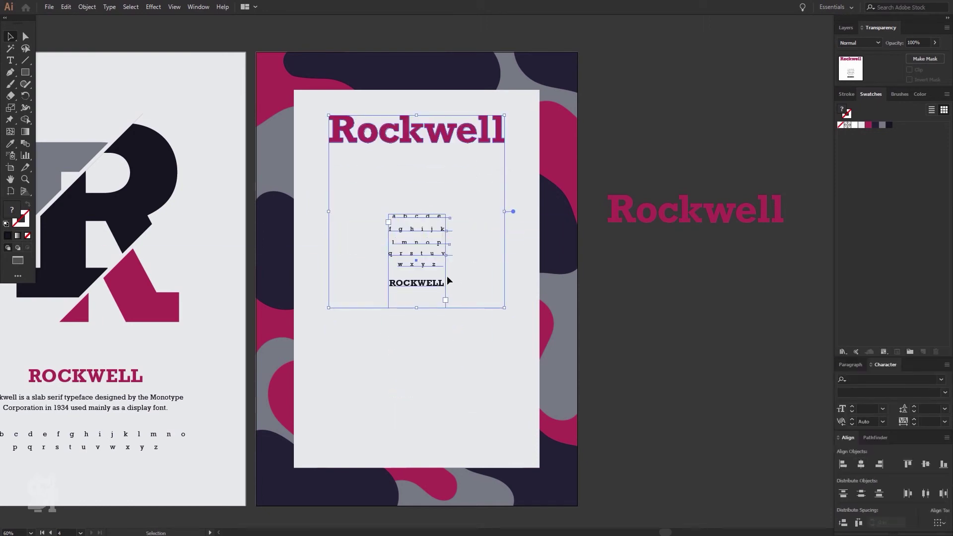
{"action": "left_click_drag", "start_coordinate": [447, 275], "coordinate": [415, 297]}
{"action": "left_click_drag", "start_coordinate": [447, 151], "coordinate": [446, 206]}
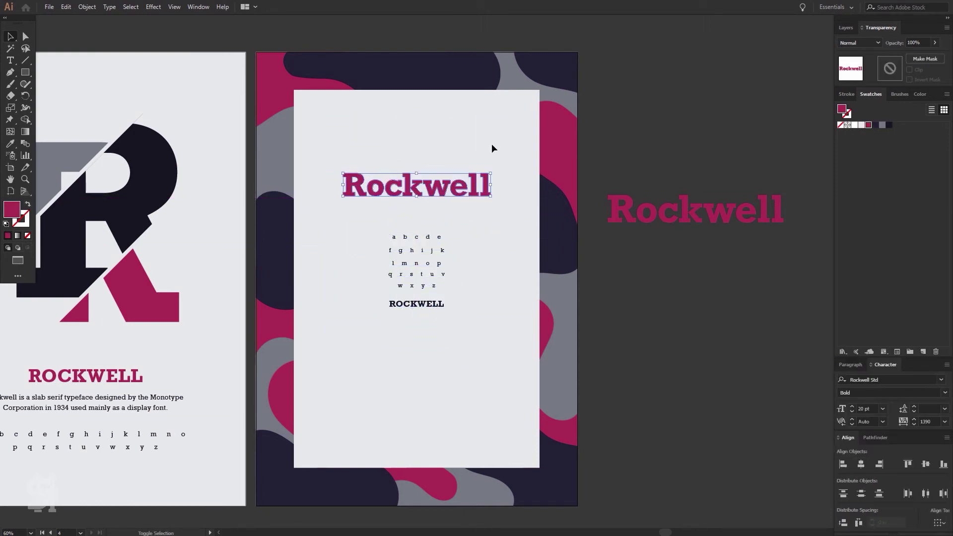
{"action": "double_click", "coordinate": [416, 305]}
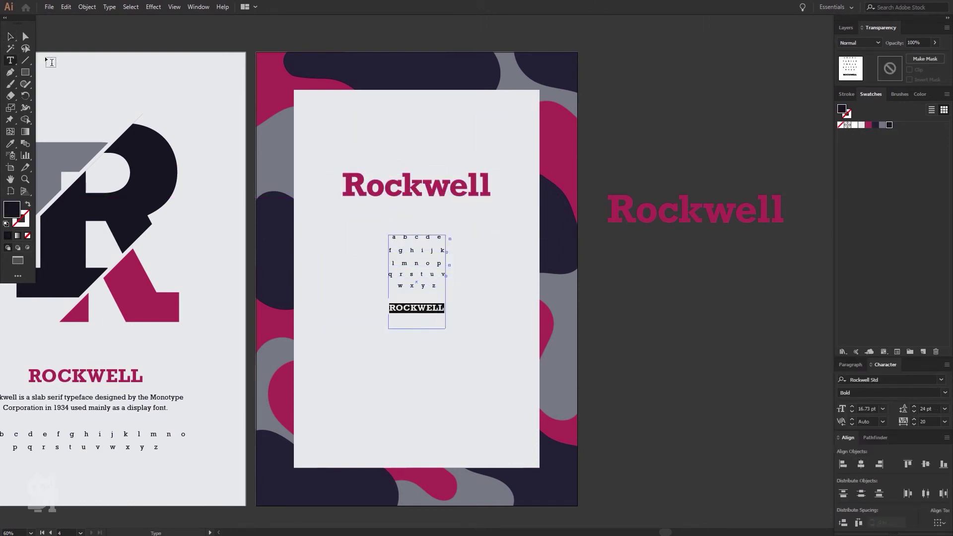
{"action": "key", "text": "Escape"}
{"action": "left_click_drag", "start_coordinate": [416, 278], "coordinate": [416, 387]}
- Duplicate the Rockwell title twice and color the top copy navy and the bottom gray
{"action": "mouse_move", "coordinate": [469, 188]}
{"action": "left_mouse_down"}
{"action": "mouse_move", "coordinate": [472, 287]}
{"action": "mouse_move", "coordinate": [490, 266]}
{"action": "left_mouse_up"}
{"action": "key", "text": "ctrl+d"}
{"action": "left_click", "coordinate": [888, 125]}
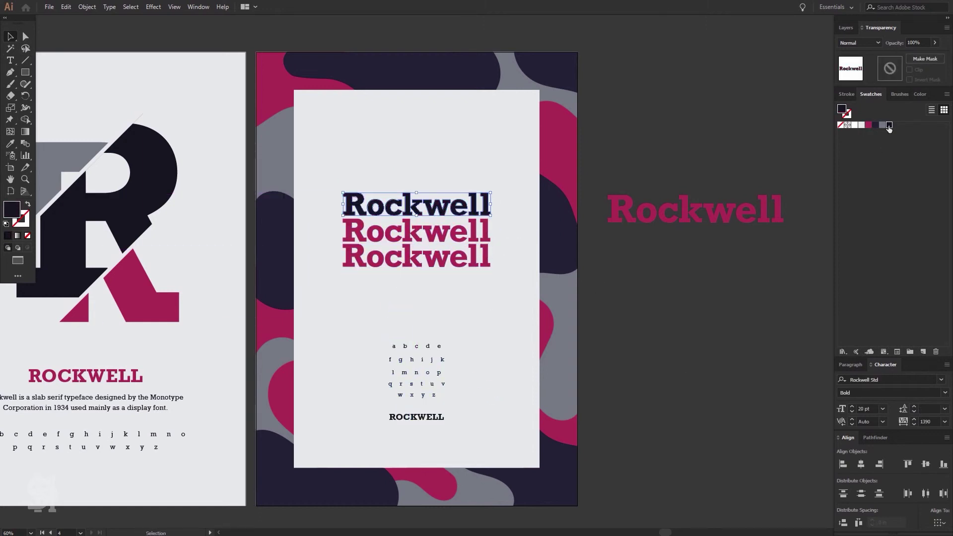
{"action": "left_click", "coordinate": [416, 256]}
{"action": "left_click", "coordinate": [882, 125]}
- Turn the three stacked titles into outline-only lettering
{"action": "left_click_drag", "start_coordinate": [695, 208], "coordinate": [735, 65]}
{"action": "scroll", "coordinate": [658, 248], "scroll_direction": "up", "scroll_amount": 3}
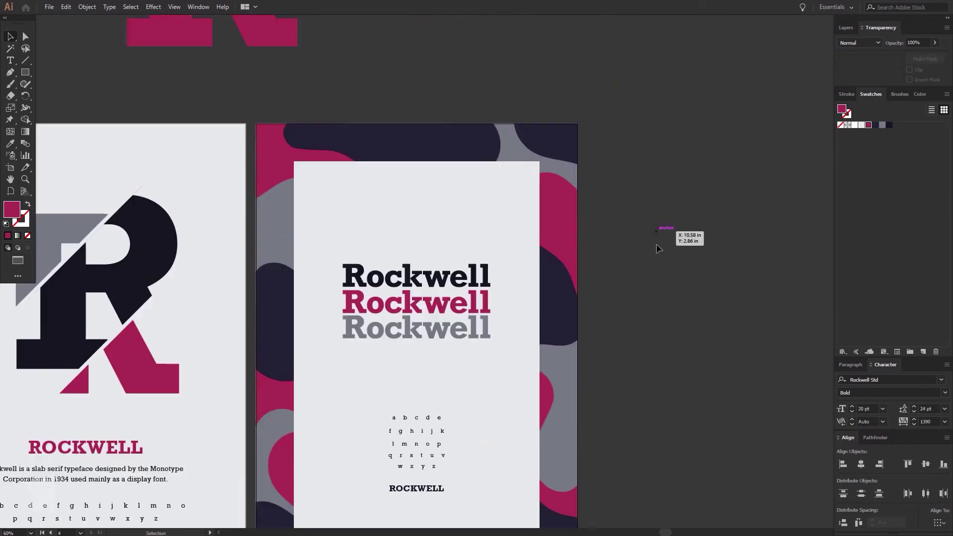
{"action": "scroll", "coordinate": [658, 248], "scroll_direction": "down", "scroll_amount": 3}
{"action": "left_click_drag", "start_coordinate": [323, 194], "coordinate": [506, 292]}
{"action": "left_click", "coordinate": [28, 204]}
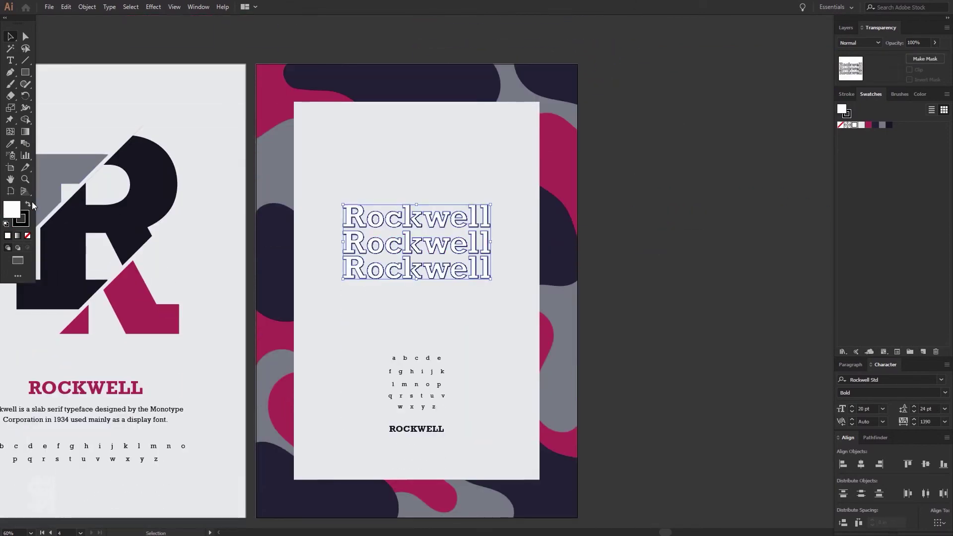
{"action": "left_click", "coordinate": [813, 166]}
{"action": "scroll", "coordinate": [758, 239], "scroll_direction": "down", "scroll_amount": 1}
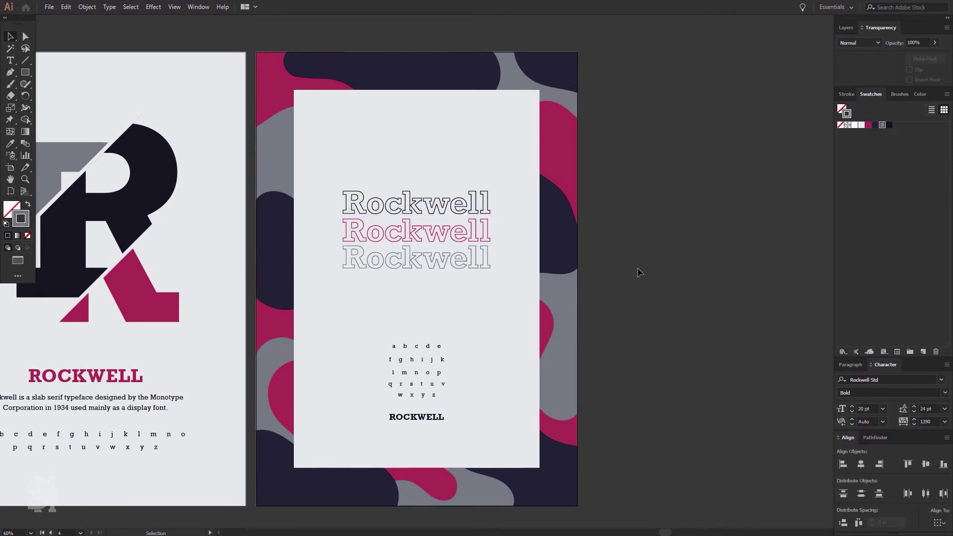
- Try rotating the three titles 90°, then undo back to the horizontal stack
{"action": "mouse_move", "coordinate": [473, 173]}
{"action": "left_mouse_down"}
{"action": "mouse_move", "coordinate": [500, 279]}
{"action": "mouse_move", "coordinate": [505, 188]}
{"action": "mouse_move", "coordinate": [356, 245]}
{"action": "mouse_move", "coordinate": [292, 244]}
{"action": "left_mouse_up"}
{"action": "left_click", "coordinate": [506, 188]}
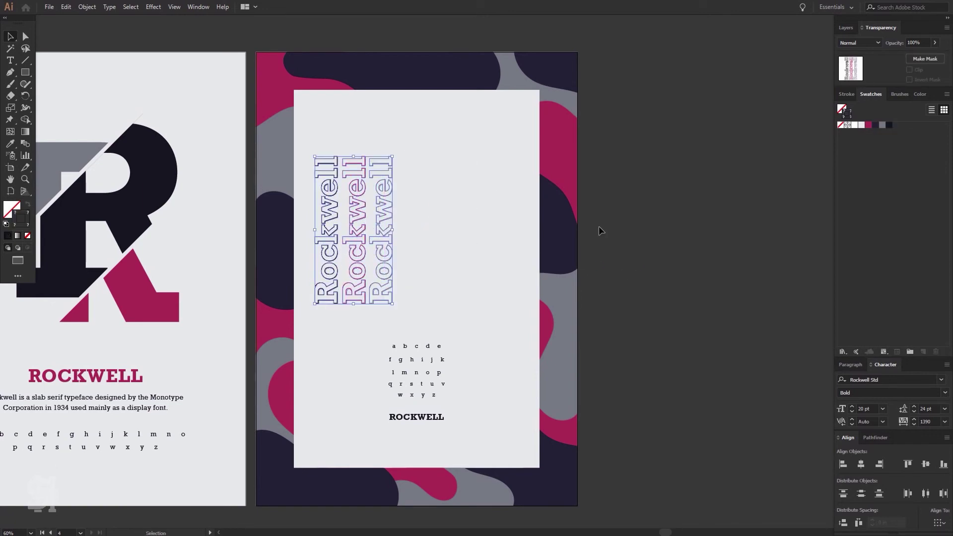
{"action": "key", "text": "ctrl+z"}
{"action": "key", "text": "ctrl+z"}
{"action": "key", "text": "ctrl+z"}
{"action": "key", "text": "ctrl+z"}
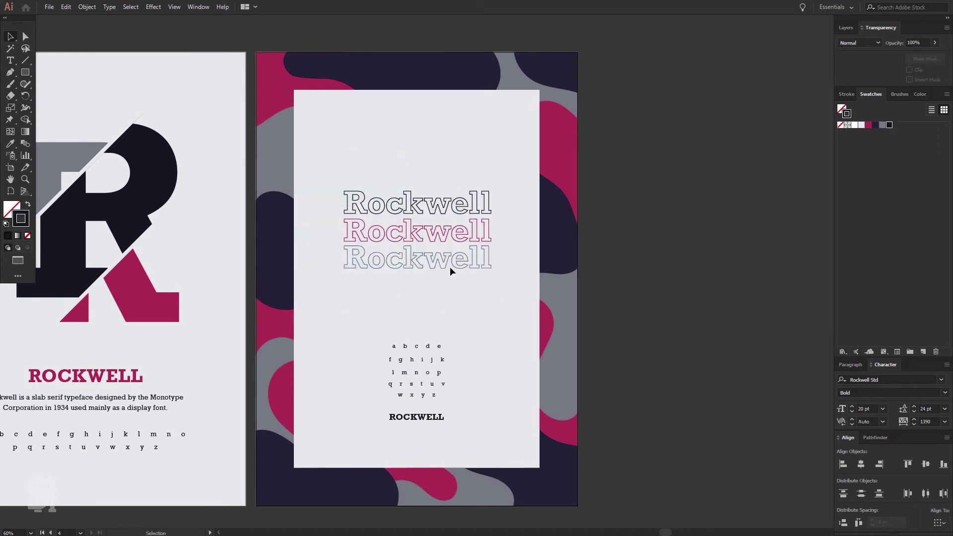
{"action": "key", "text": "ctrl+z"}
- Reflect the magenta title upside down and center the pair with the alphabet block
{"action": "left_click", "coordinate": [438, 240]}
{"action": "key", "text": "o"}
{"action": "left_click_drag", "start_coordinate": [437, 240], "coordinate": [364, 229]}
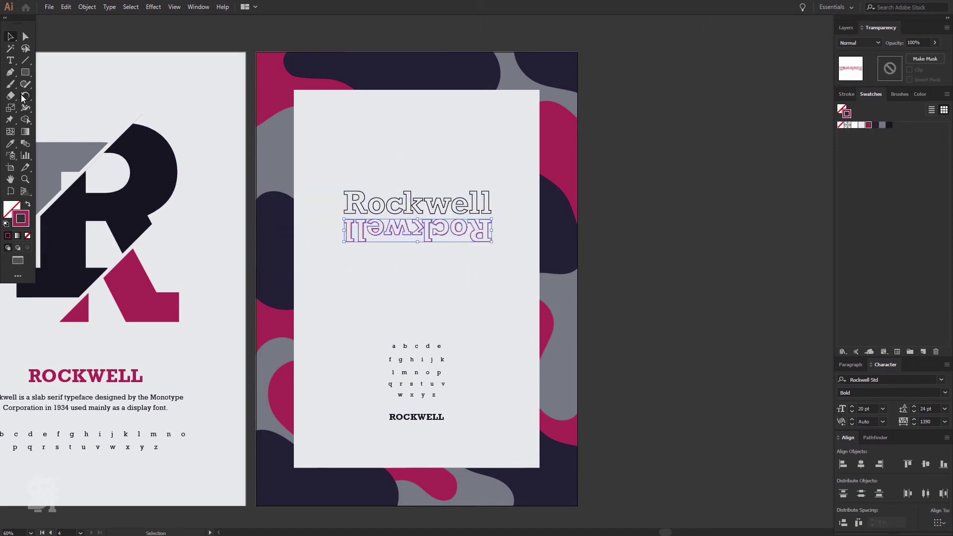
{"action": "left_click", "coordinate": [409, 277]}
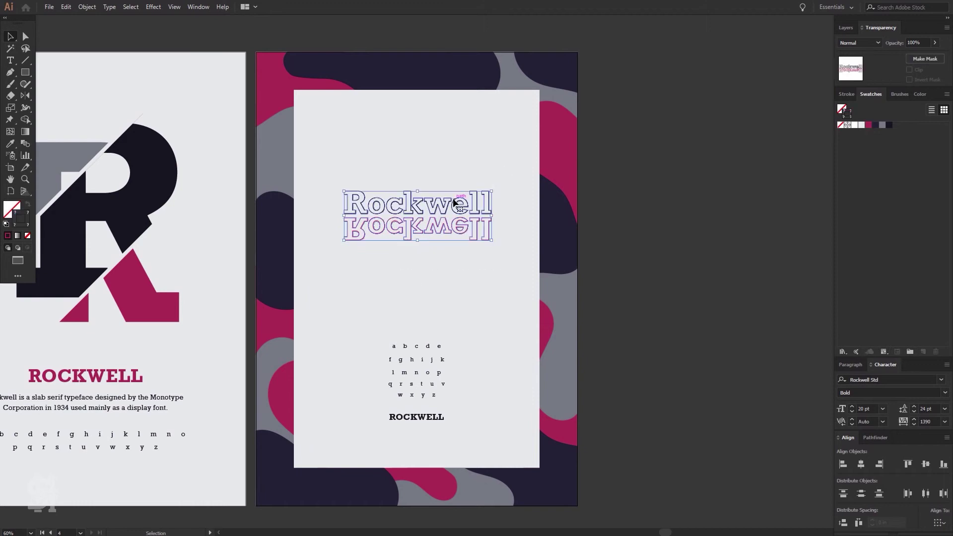
{"action": "left_click_drag", "start_coordinate": [417, 204], "coordinate": [417, 228]}
{"action": "left_click", "coordinate": [390, 346], "text": "shift"}
{"action": "left_click", "coordinate": [860, 464]}
{"action": "key", "text": "ctrl+shift+a"}
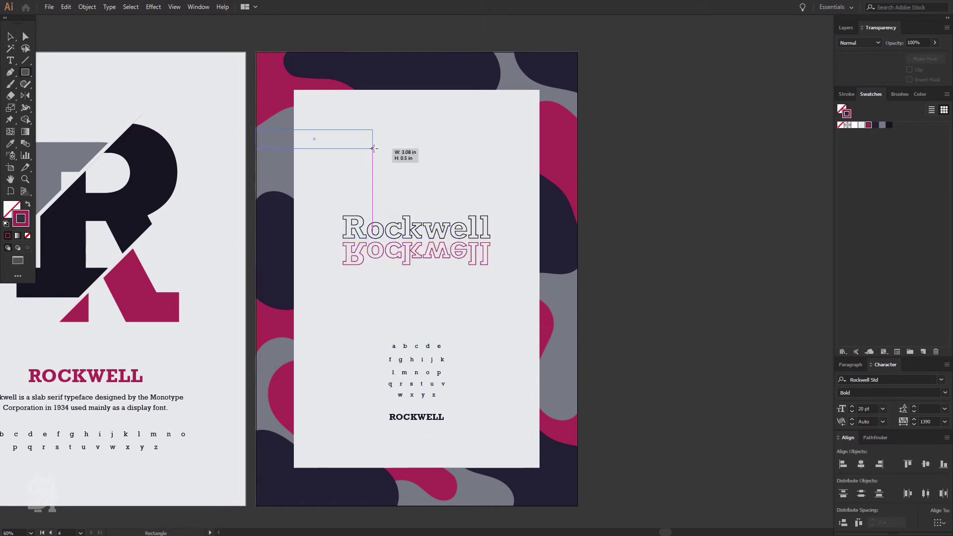
- Use a temporary rectangle to check spacing, then nudge the title pair up
{"action": "left_click_drag", "start_coordinate": [374, 148], "coordinate": [577, 148]}
{"action": "key", "text": "v"}
{"action": "left_click", "coordinate": [416, 228], "text": "shift"}
{"action": "left_click", "coordinate": [439, 346], "text": "shift"}
{"action": "key", "text": "ctrl+shift+a"}
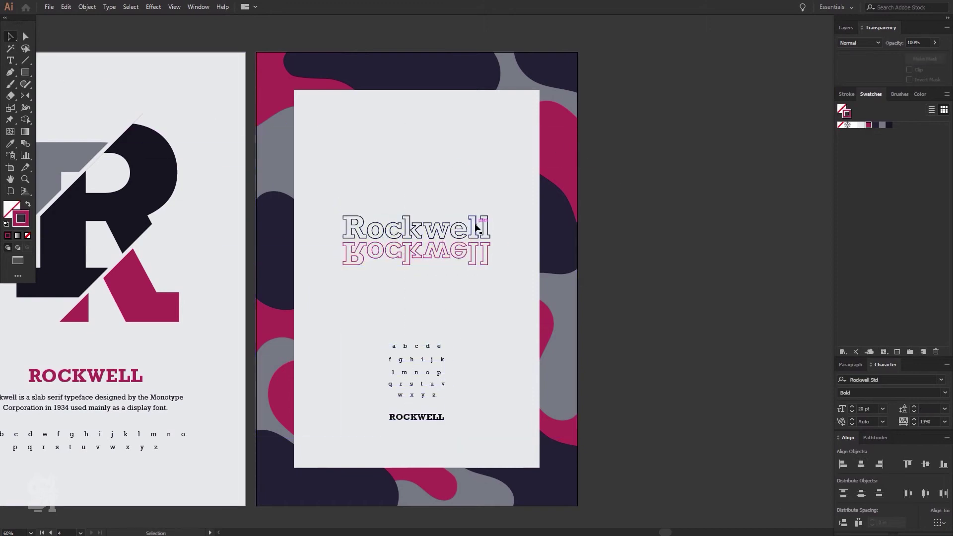
{"action": "left_click_drag", "start_coordinate": [475, 229], "coordinate": [475, 215]}
- Check the ROCKWELL label, then rotate the title pair 90° to run vertically
{"action": "double_click", "coordinate": [416, 378]}
{"action": "key", "text": "ctrl+a"}
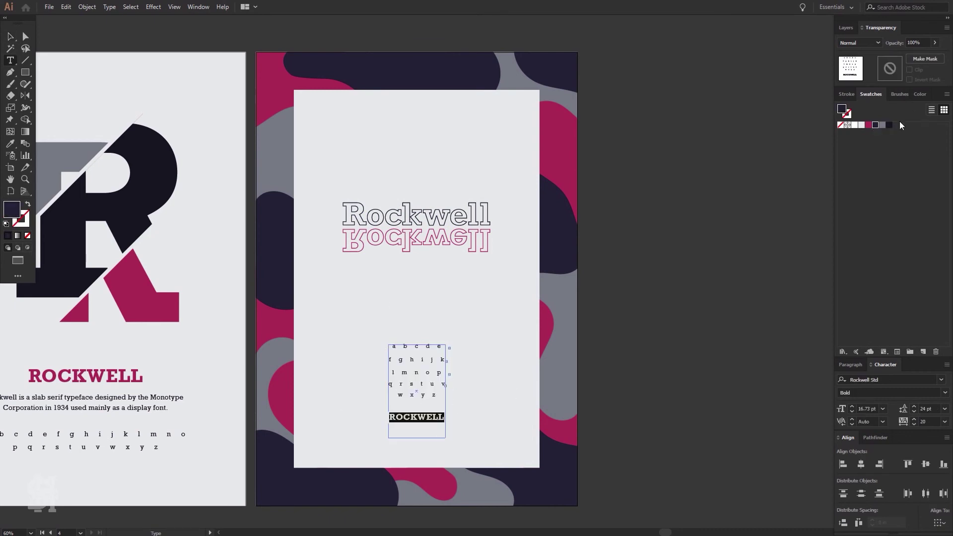
{"action": "key", "text": "Escape"}
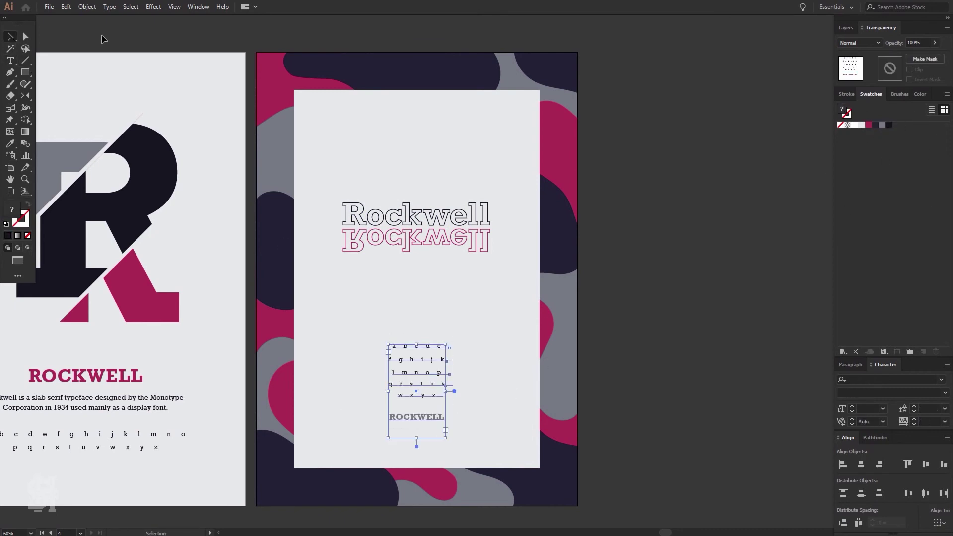
{"action": "key", "text": "ctrl+shift+a"}
{"action": "left_click", "coordinate": [486, 248]}
{"action": "left_click_drag", "start_coordinate": [493, 260], "coordinate": [451, 145]}
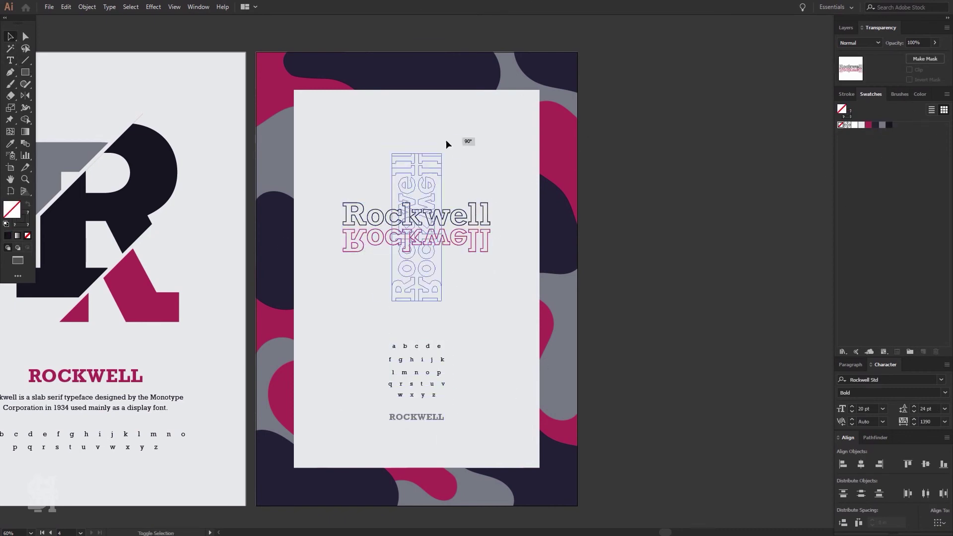
- Make the mirrored title solid magenta and the upright title solid navy
{"action": "left_click", "coordinate": [489, 398]}
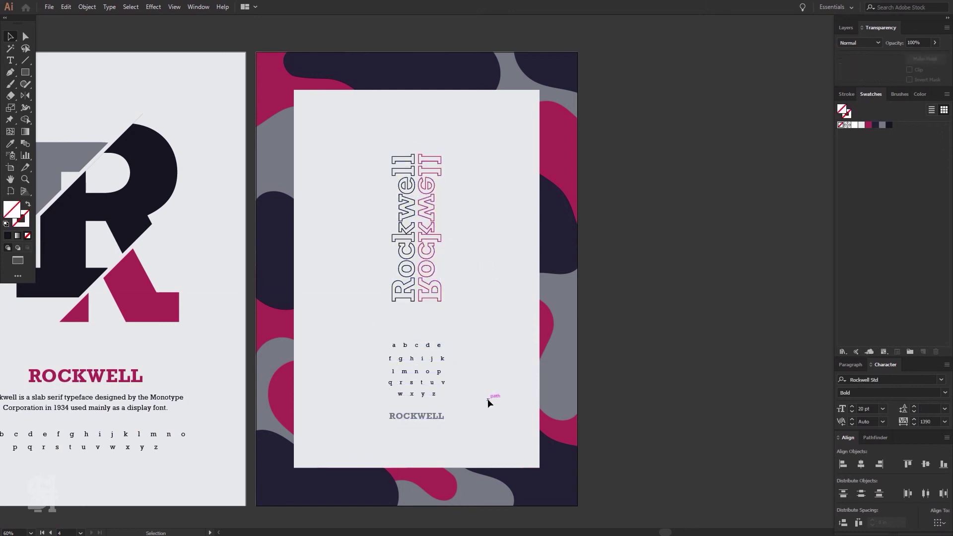
{"action": "left_click", "coordinate": [417, 378]}
{"action": "key", "text": "ctrl+shift+a"}
{"action": "left_click_drag", "start_coordinate": [485, 211], "coordinate": [357, 287]}
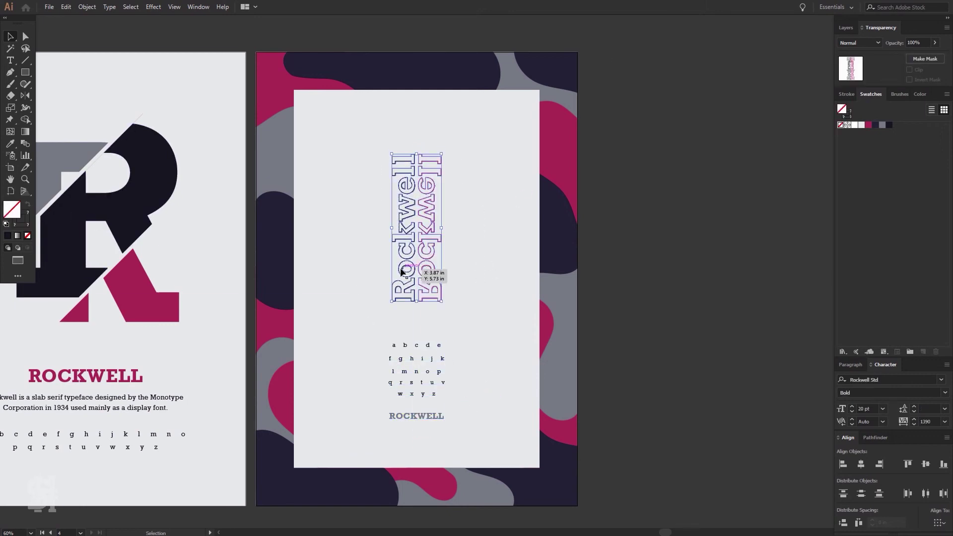
{"action": "key", "text": "shift+x"}
{"action": "key", "text": "ctrl+shift+a"}
{"action": "left_click", "coordinate": [403, 228]}
{"action": "key", "text": "shift+x"}
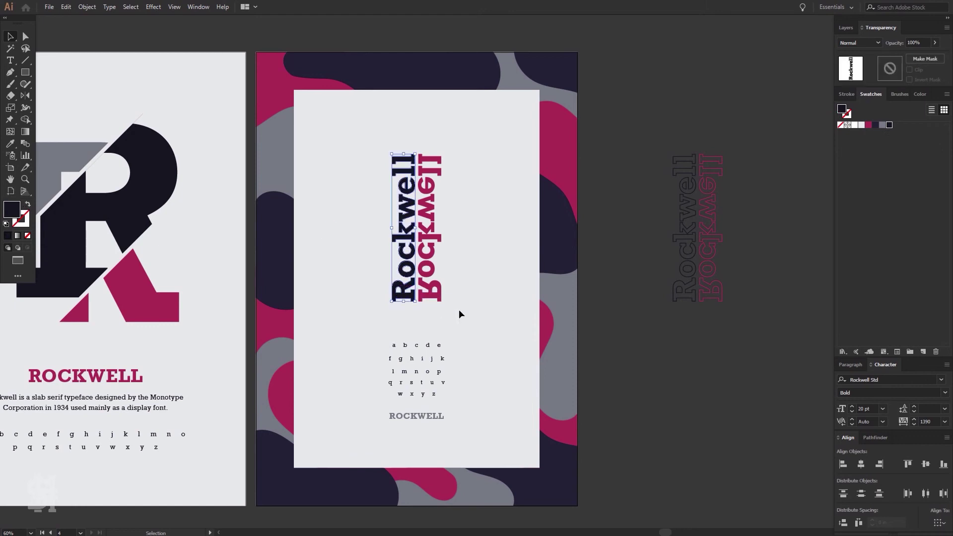
{"action": "key", "text": "ctrl+shift+a"}
- Reposition the solid vertical title pair, undoing a misplaced copy
{"action": "left_click", "coordinate": [428, 228]}
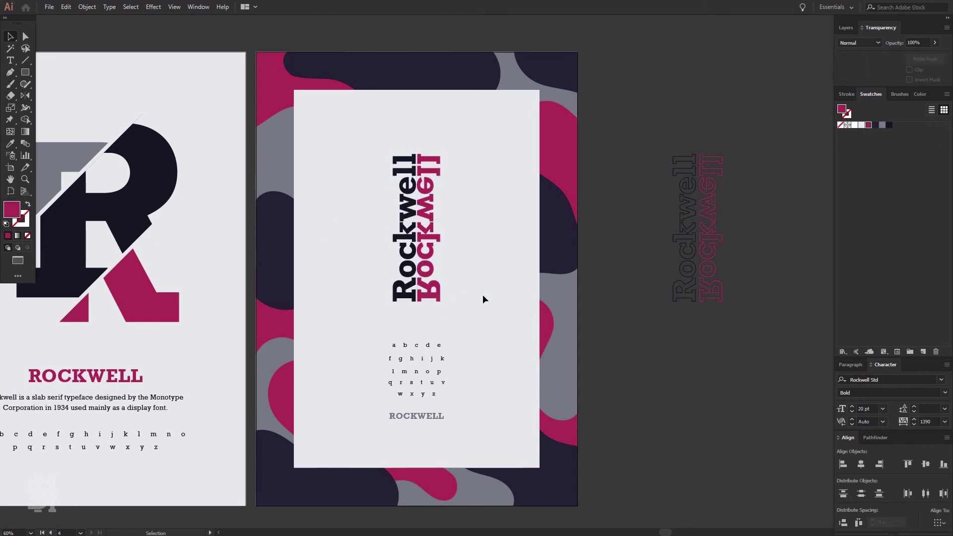
{"action": "key", "text": "ctrl+alt+bracketleft"}
{"action": "left_click_drag", "start_coordinate": [494, 272], "coordinate": [380, 301]}
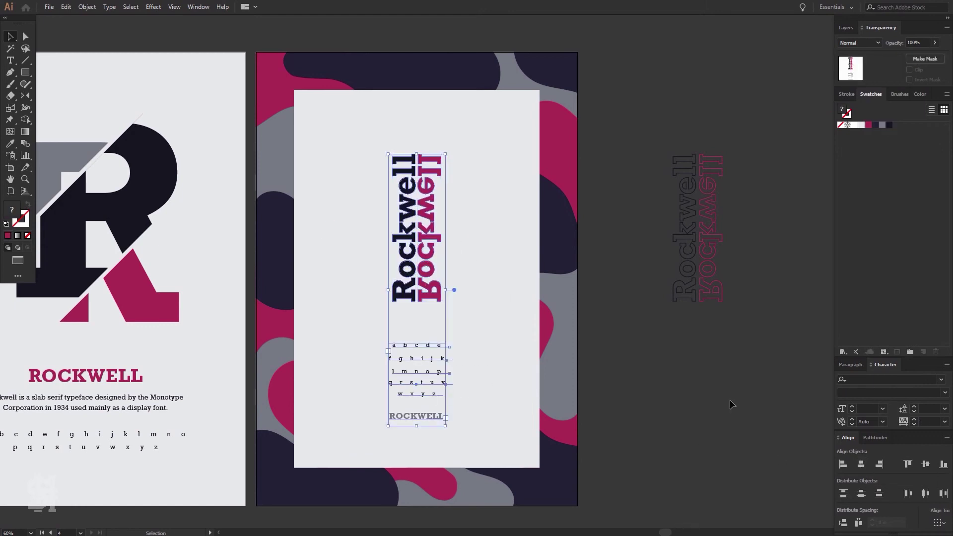
{"action": "left_click_drag", "start_coordinate": [442, 303], "coordinate": [493, 362]}
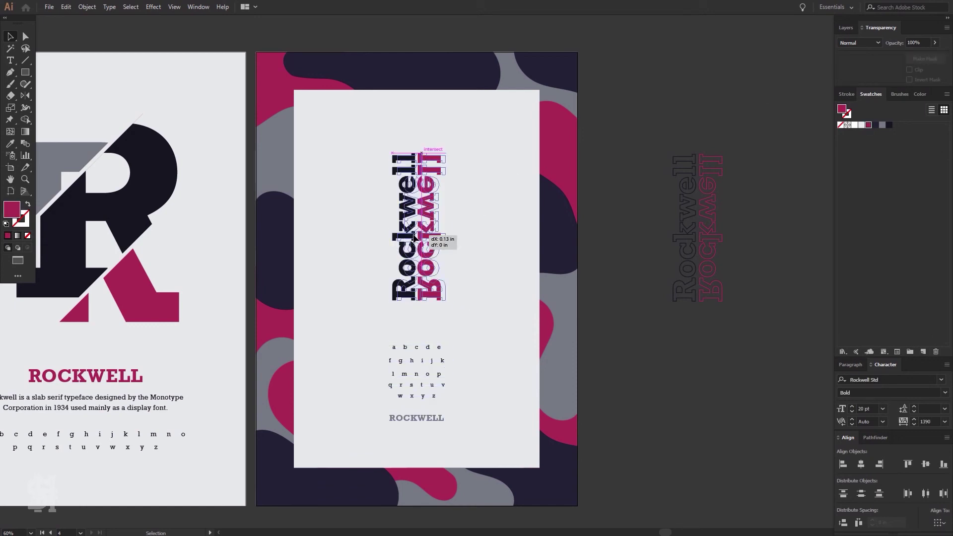
{"action": "left_click_drag", "start_coordinate": [417, 228], "coordinate": [763, 228]}
{"action": "mouse_move", "coordinate": [709, 287]}
{"action": "left_mouse_down"}
{"action": "mouse_move", "coordinate": [425, 288]}
{"action": "mouse_move", "coordinate": [688, 278]}
{"action": "left_mouse_up"}
{"action": "left_click", "coordinate": [588, 302], "text": "ctrl+alt"}
{"action": "key", "text": "ctrl+z"}
{"action": "key", "text": "ctrl+z"}
{"action": "key", "text": "ctrl+z"}
{"action": "key", "text": "t"}
{"action": "left_click", "coordinate": [465, 401]}
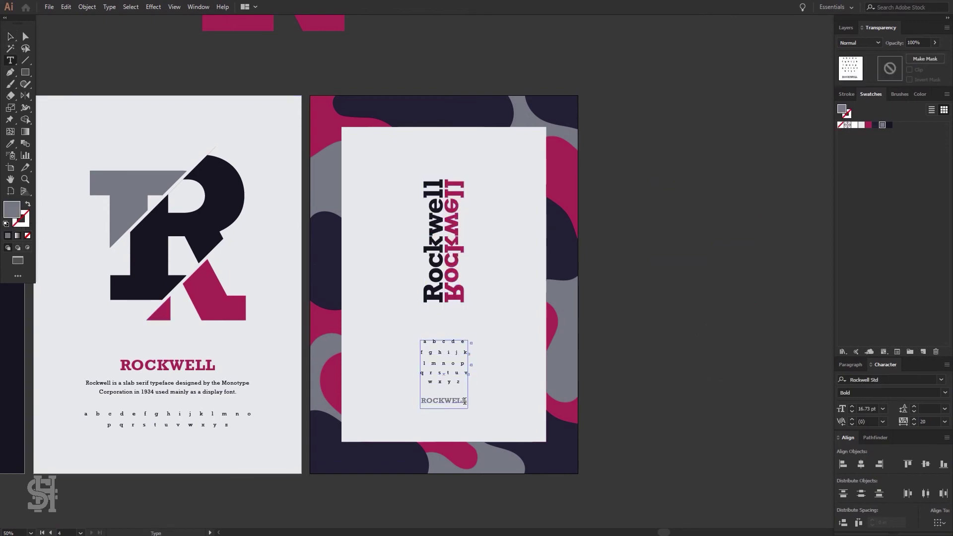